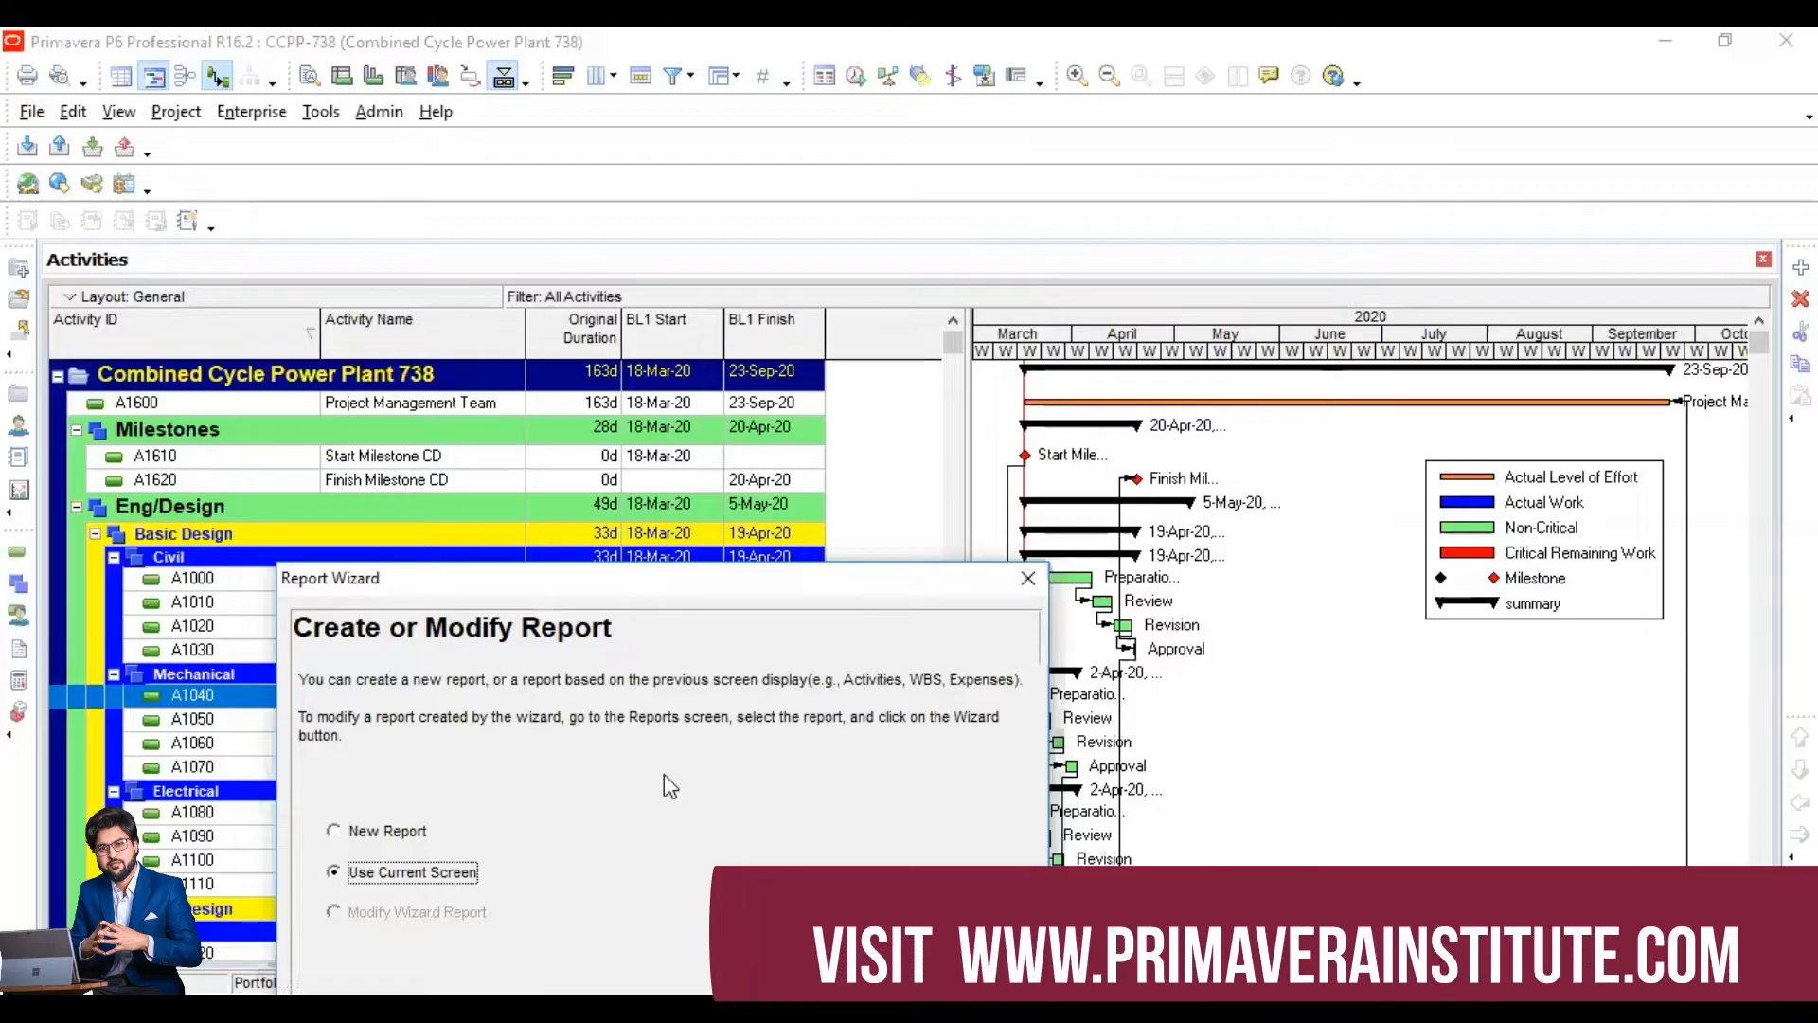
Step: Choose Activities with time-distributed data as the report's subject area and continue to its configuration
left_click(680, 803)
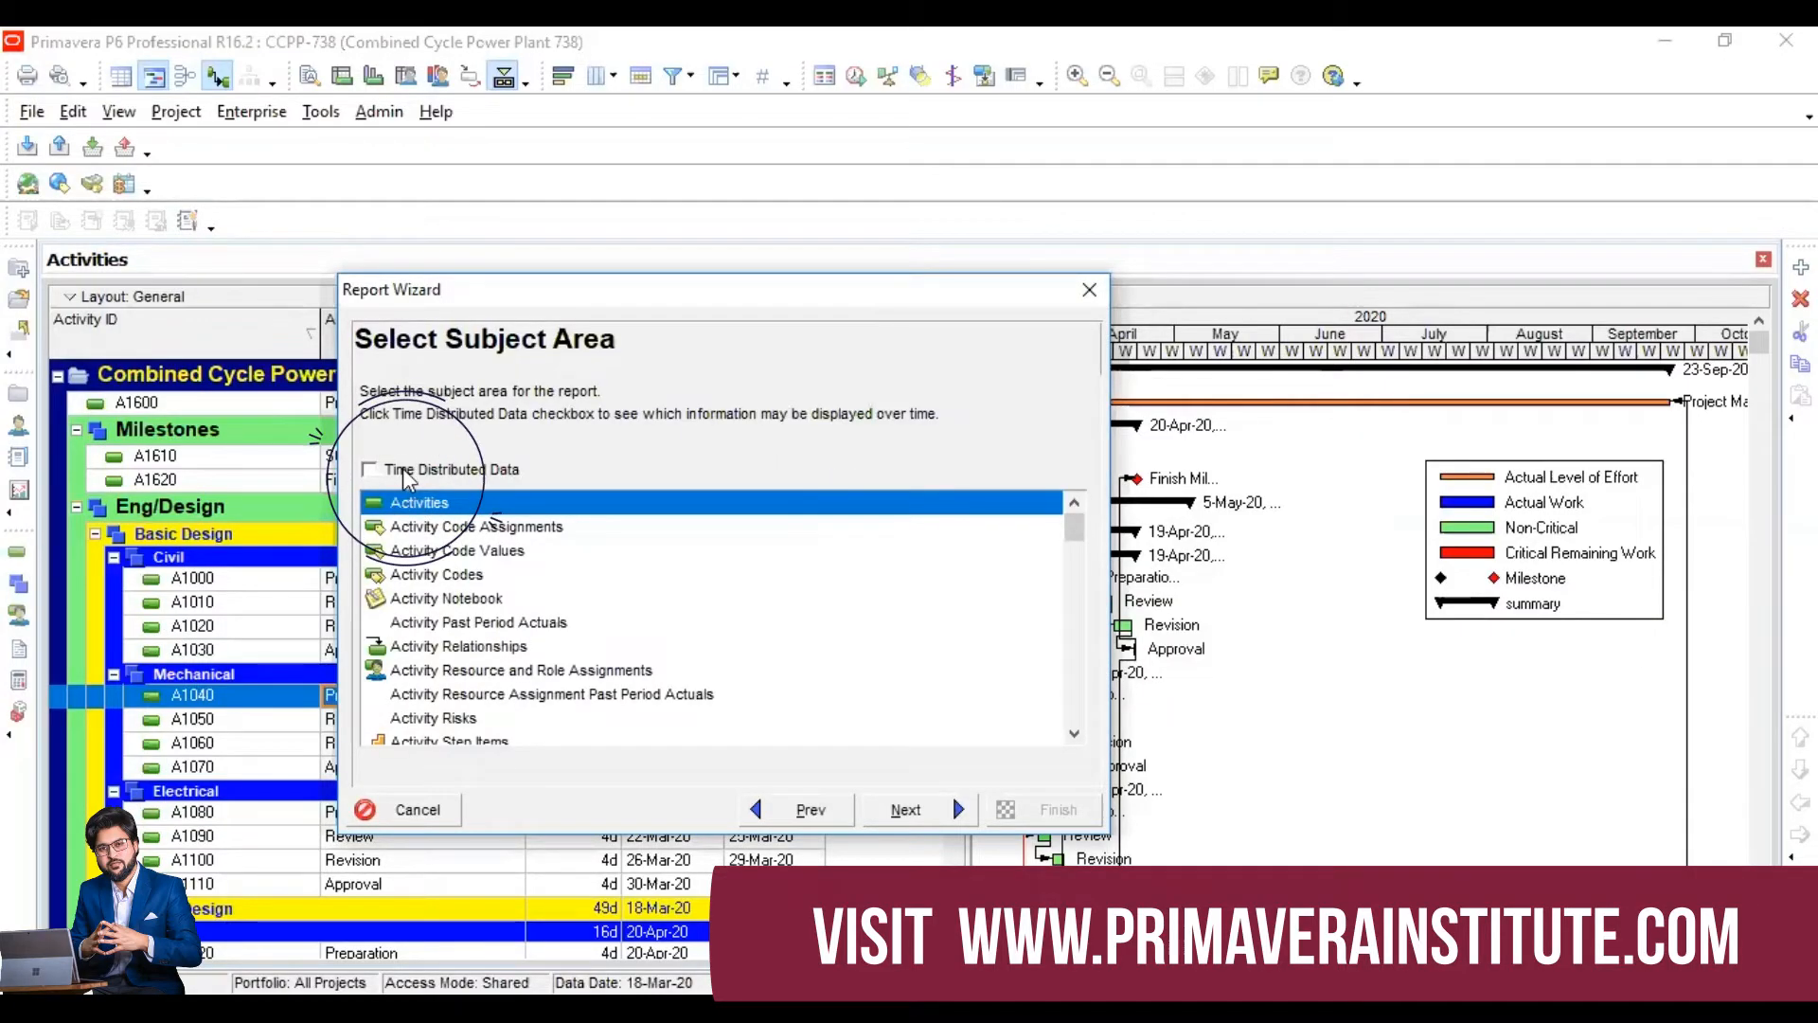
left_click(402, 468)
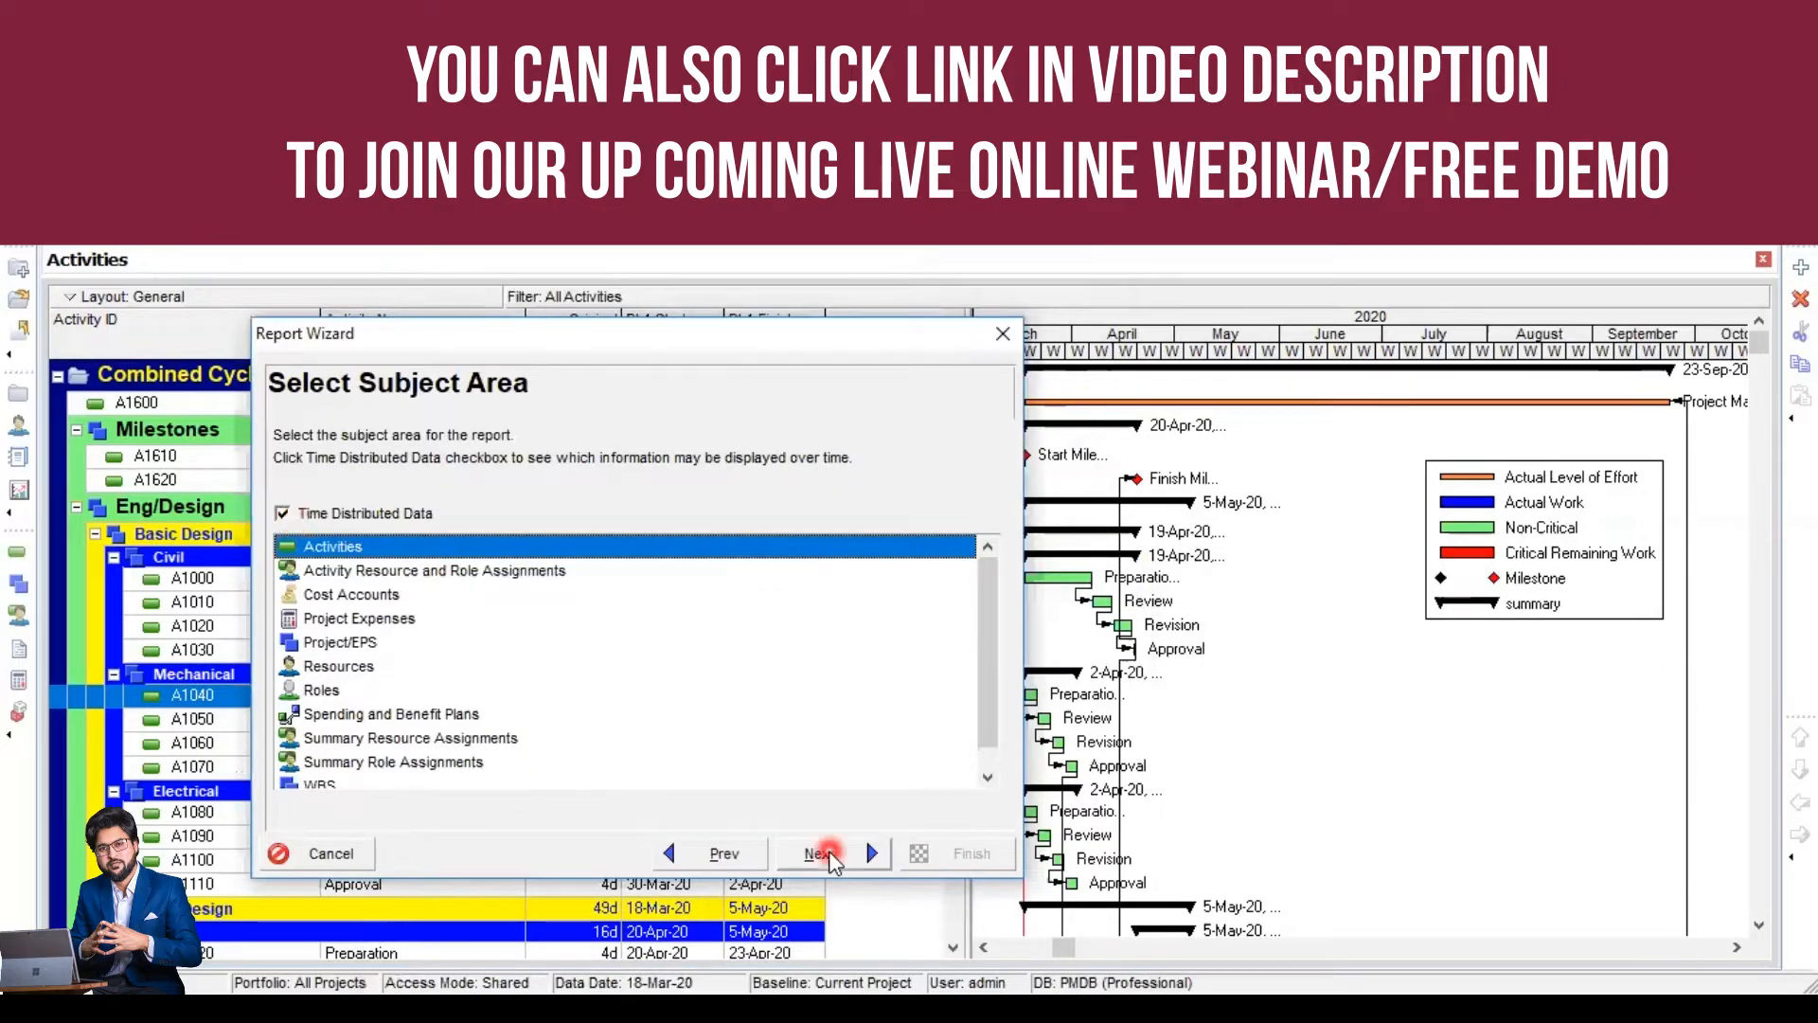
left_click(829, 855)
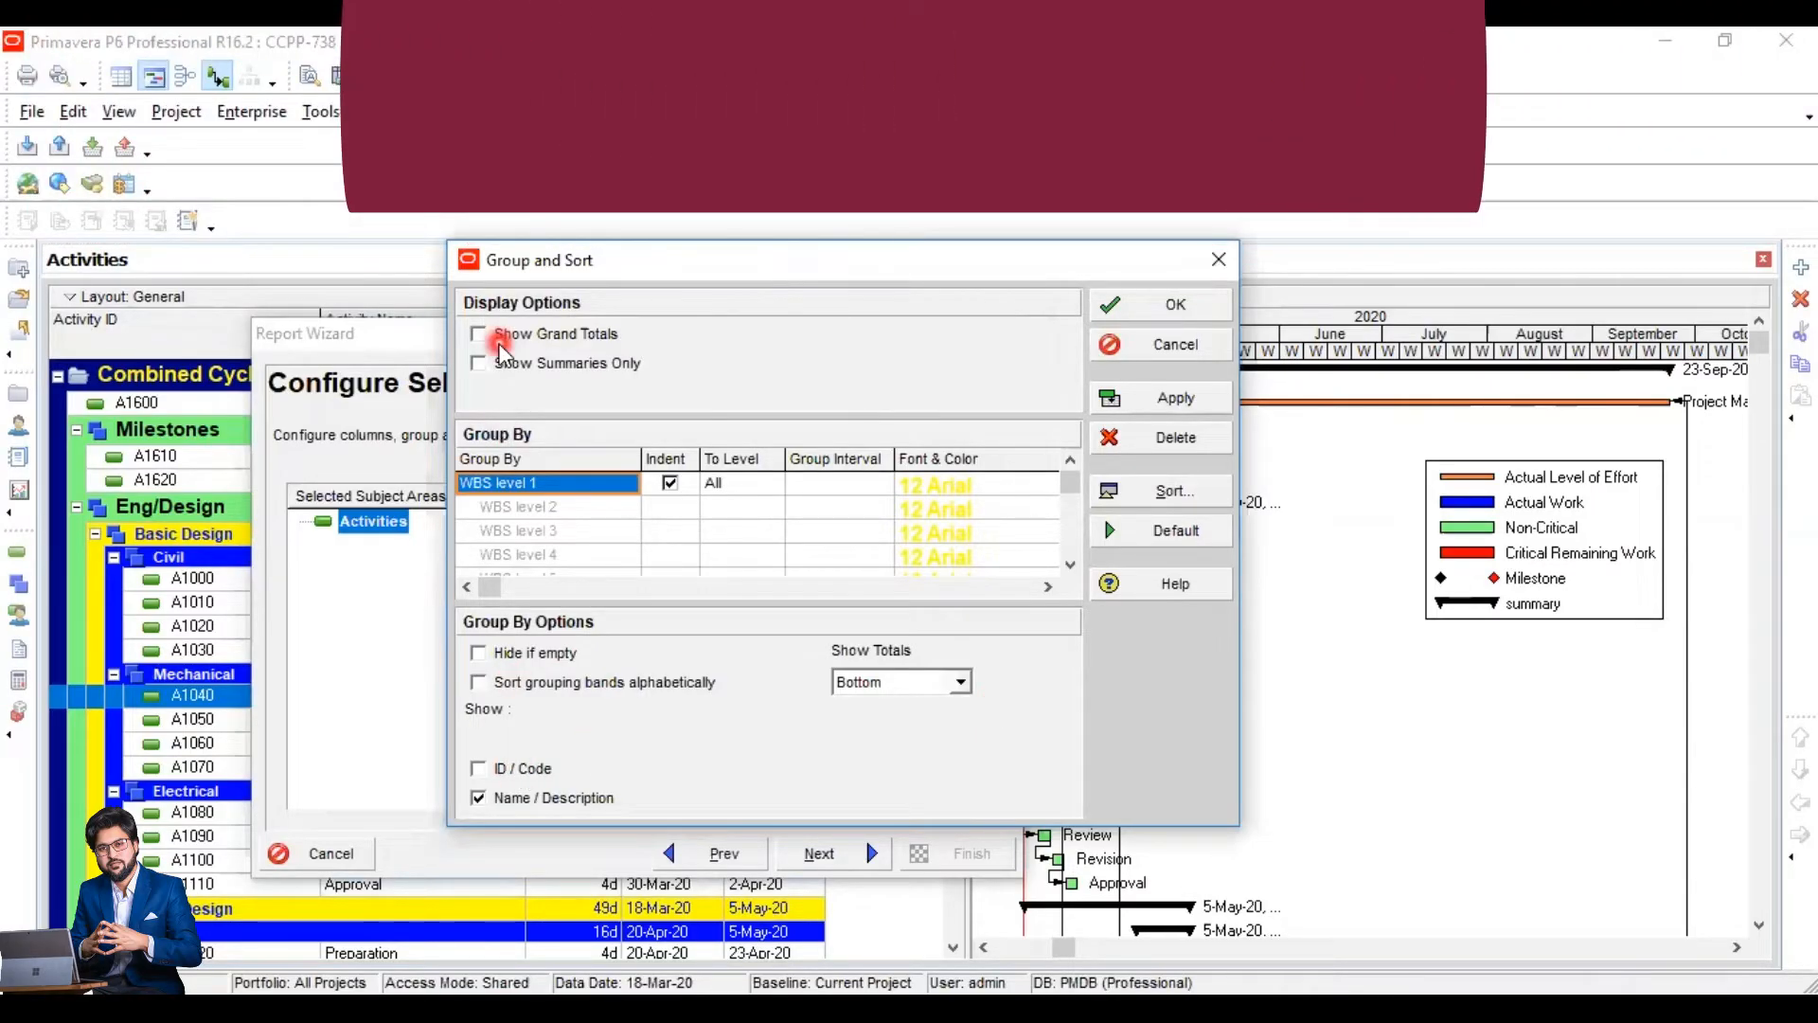
Step: Set the WBS level 1 grouping font to bold 12-point Arial Rounded MT in red and apply the grouping settings
left_click(1026, 487)
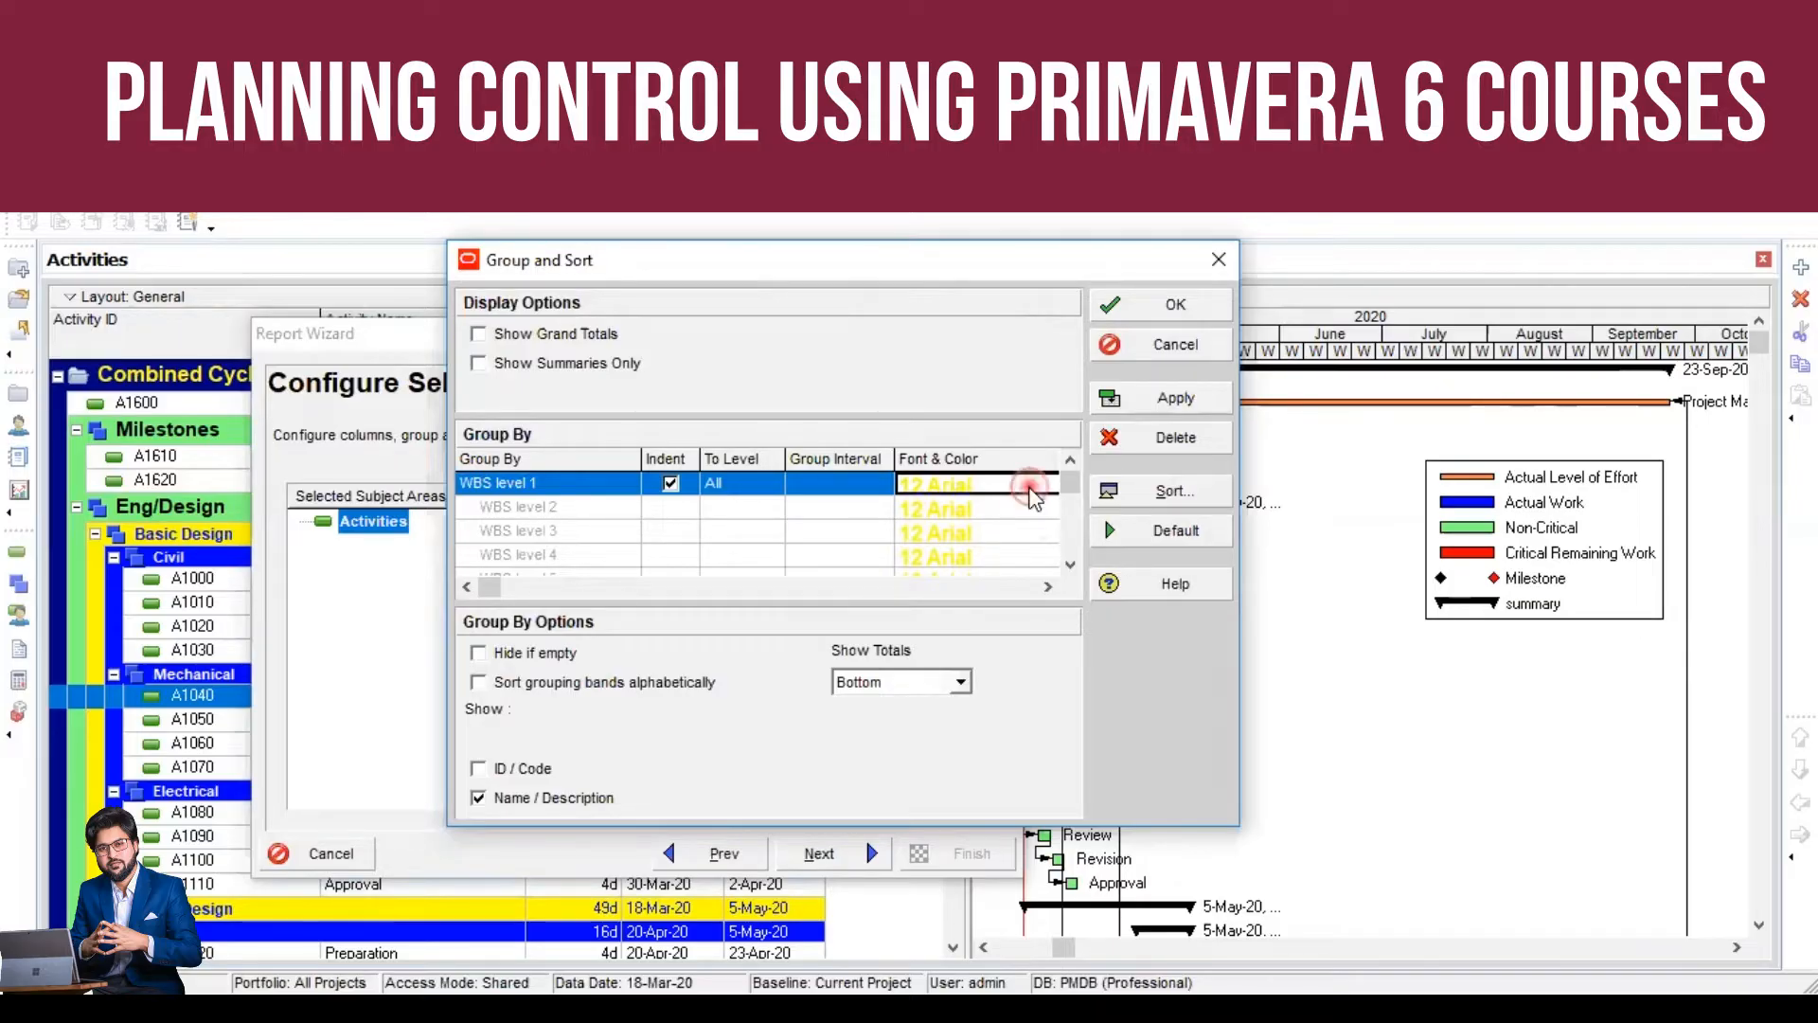
left_click(1030, 488)
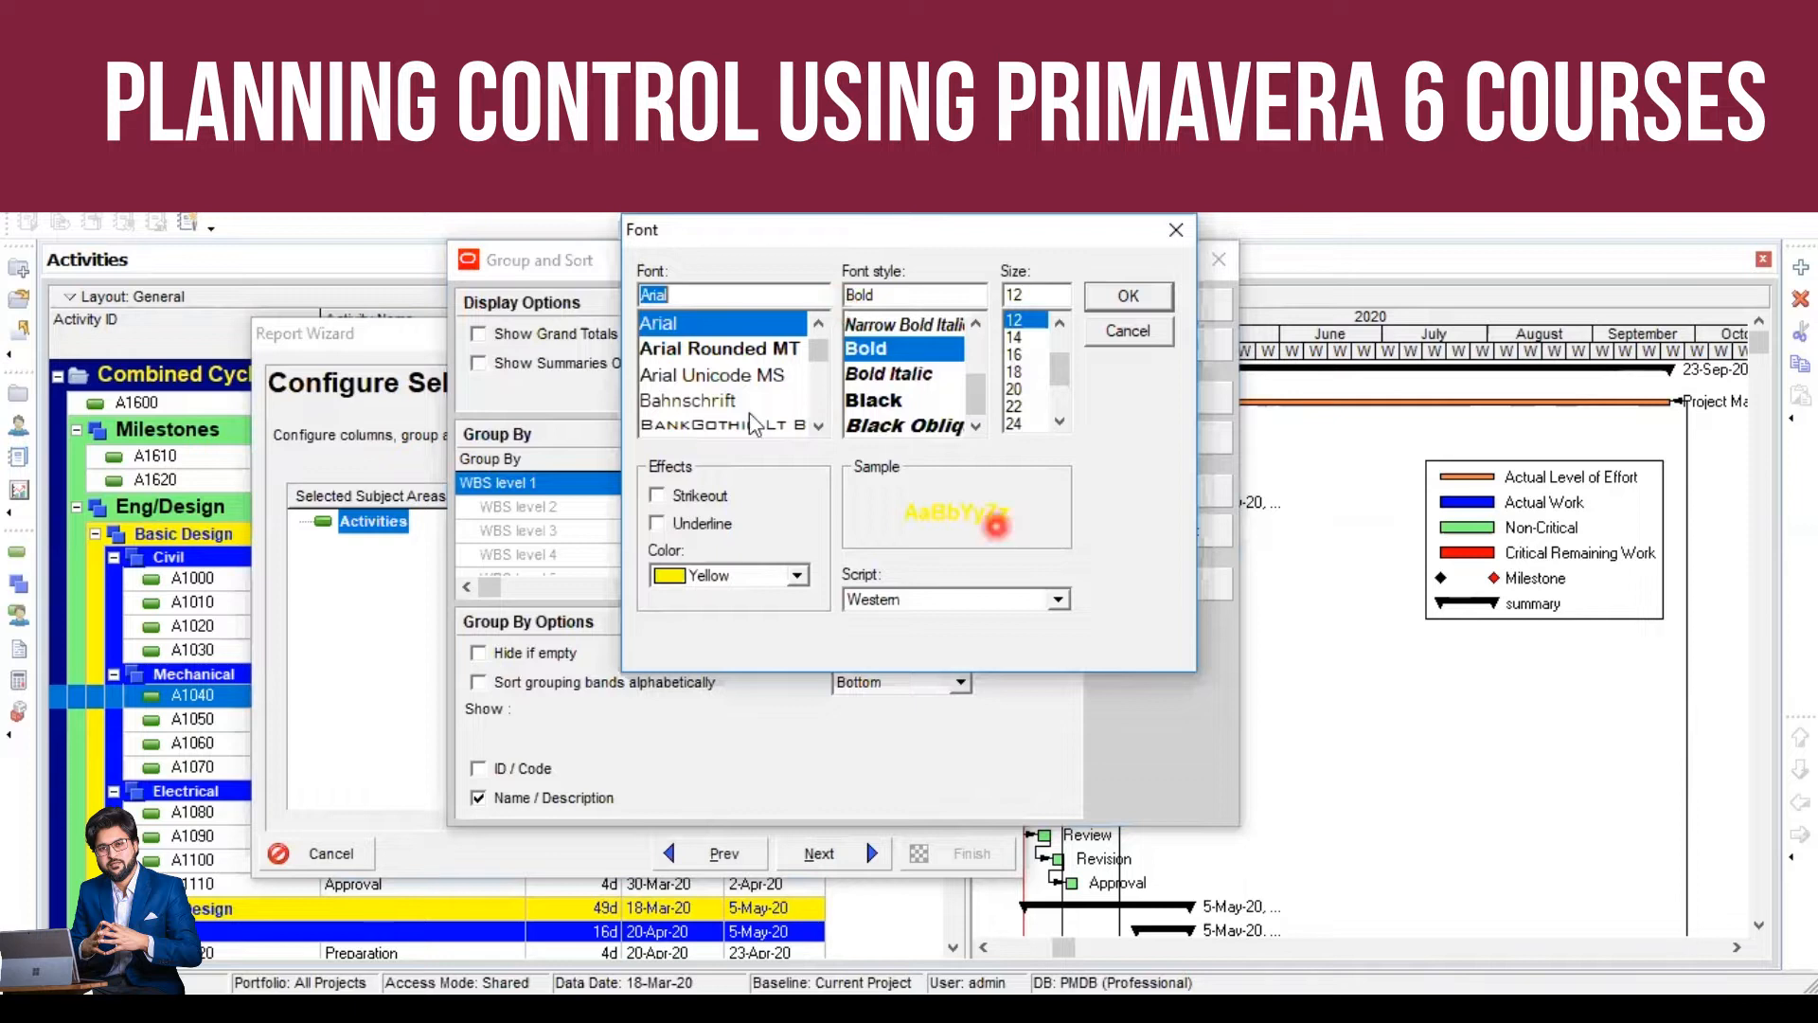
left_click(739, 349)
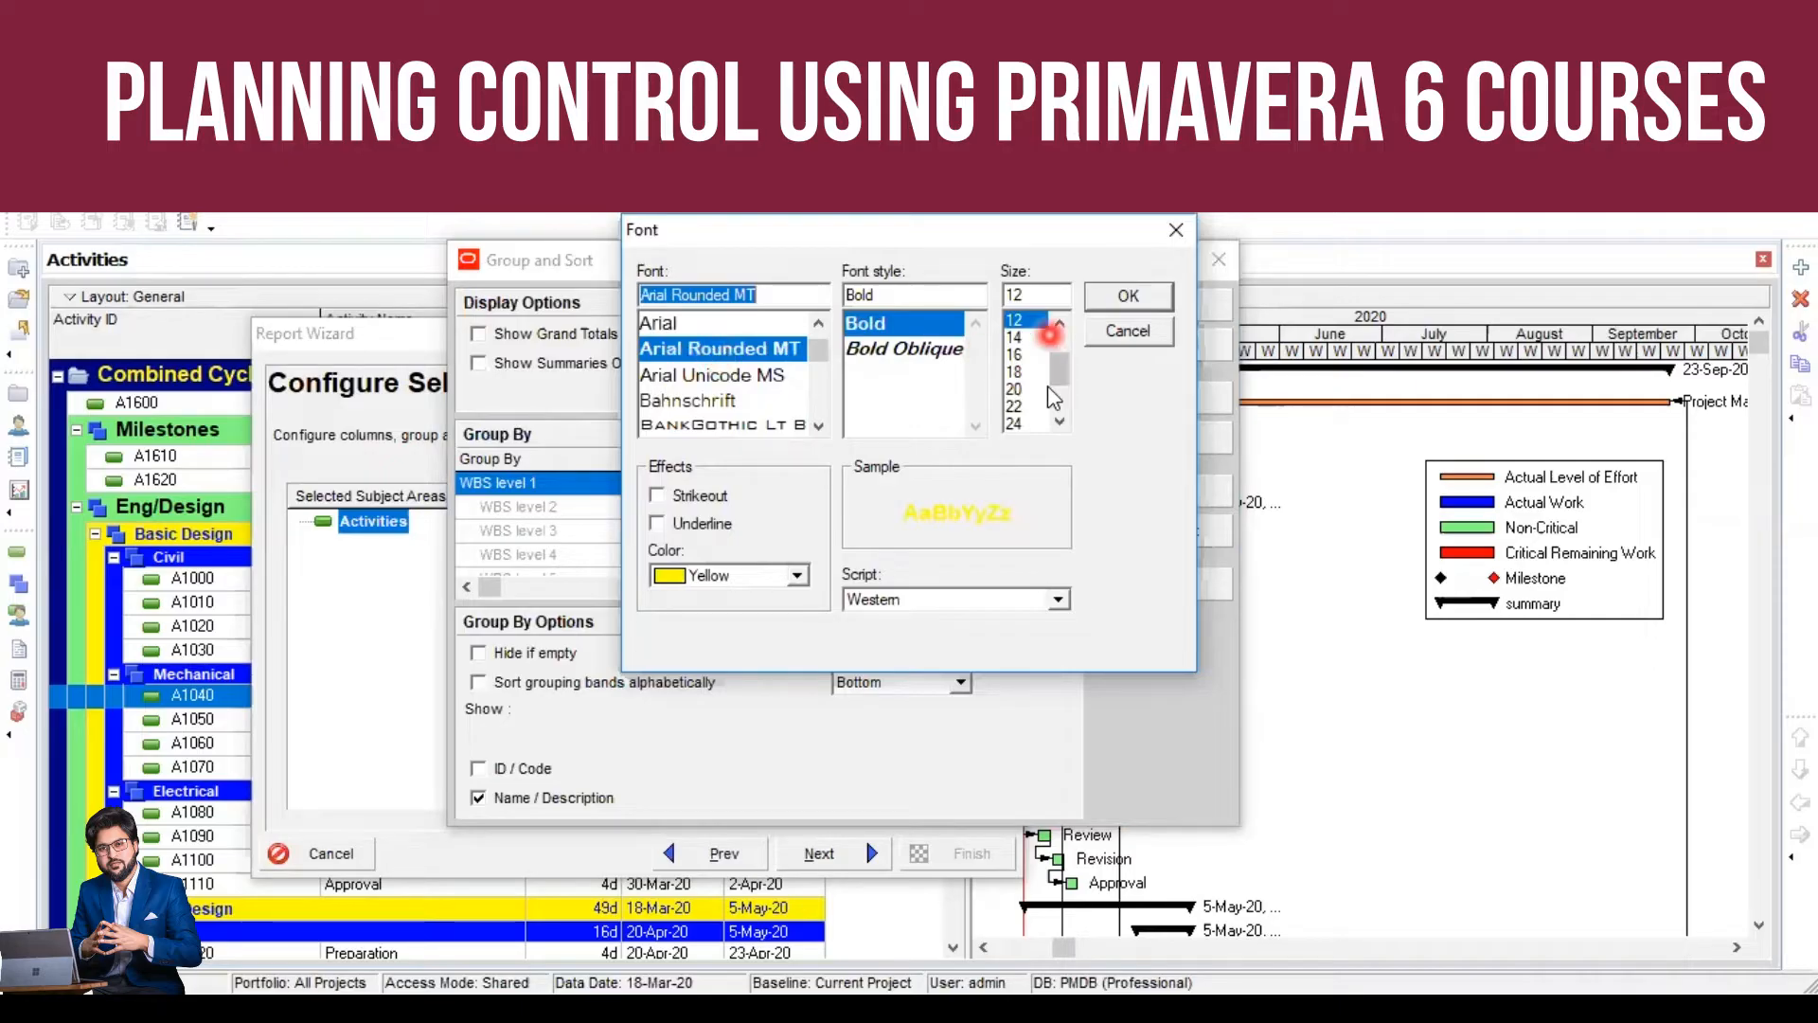
left_click(796, 575)
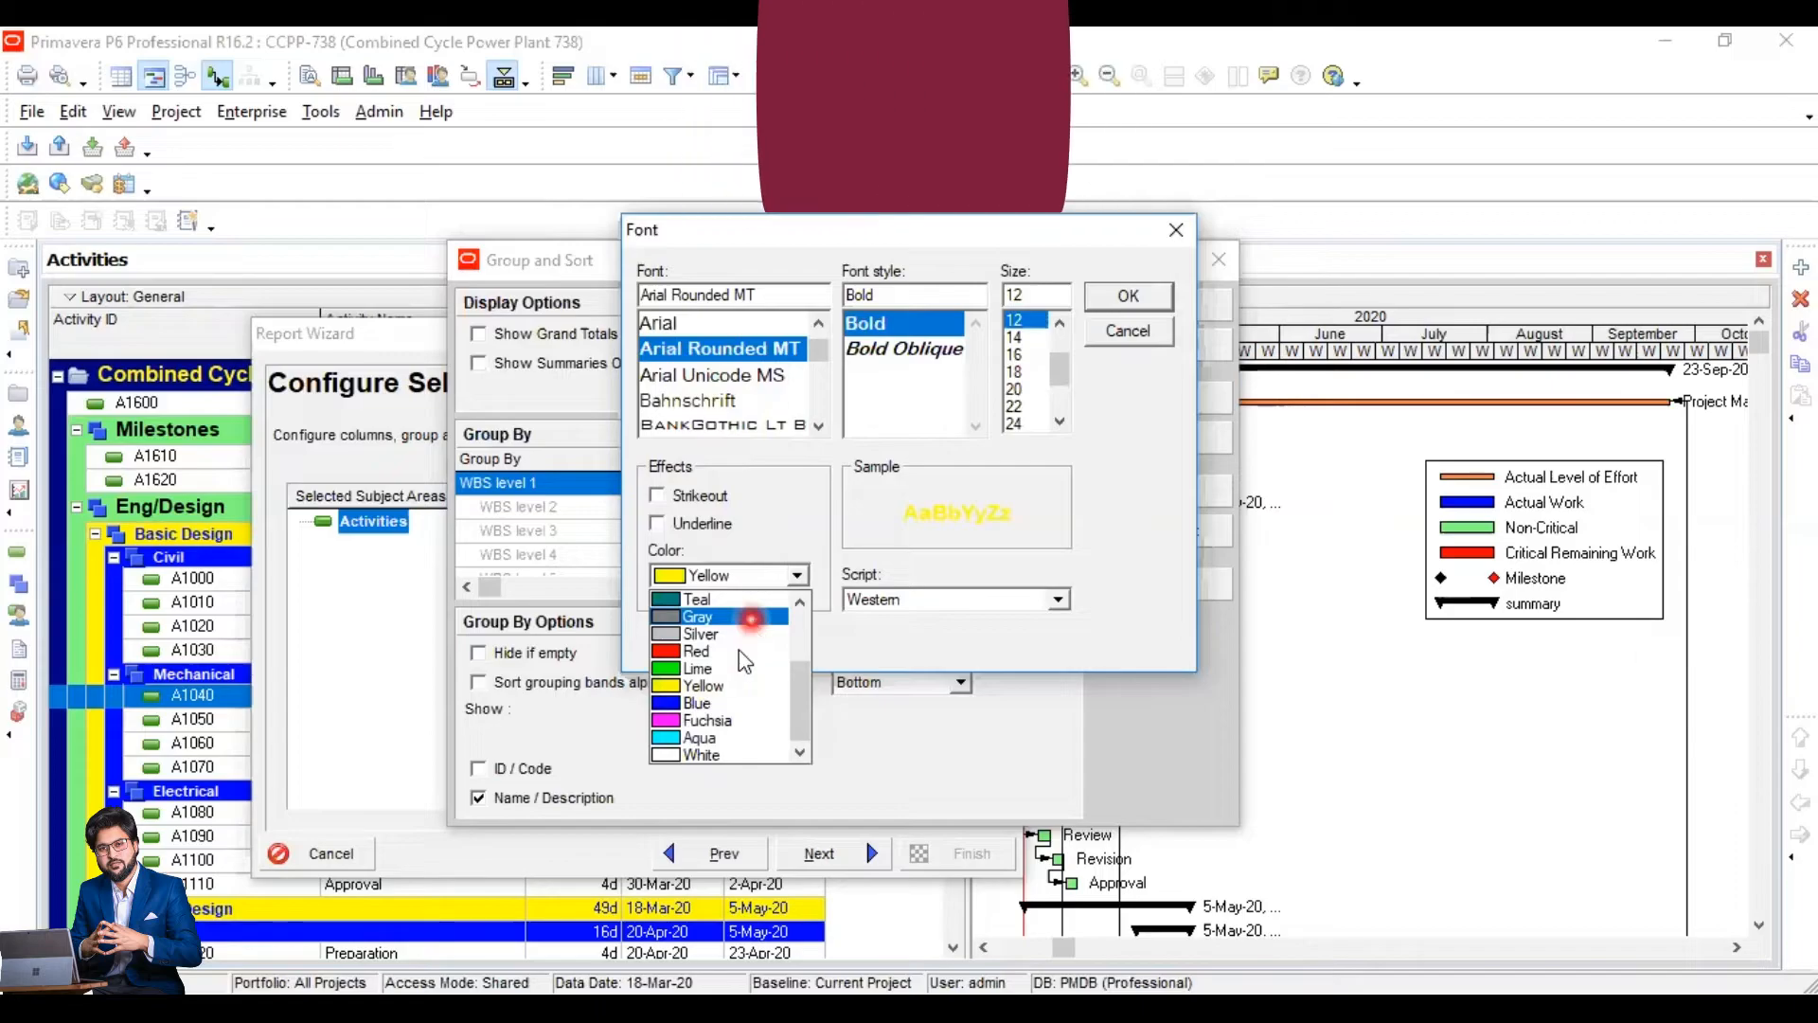
left_click(746, 634)
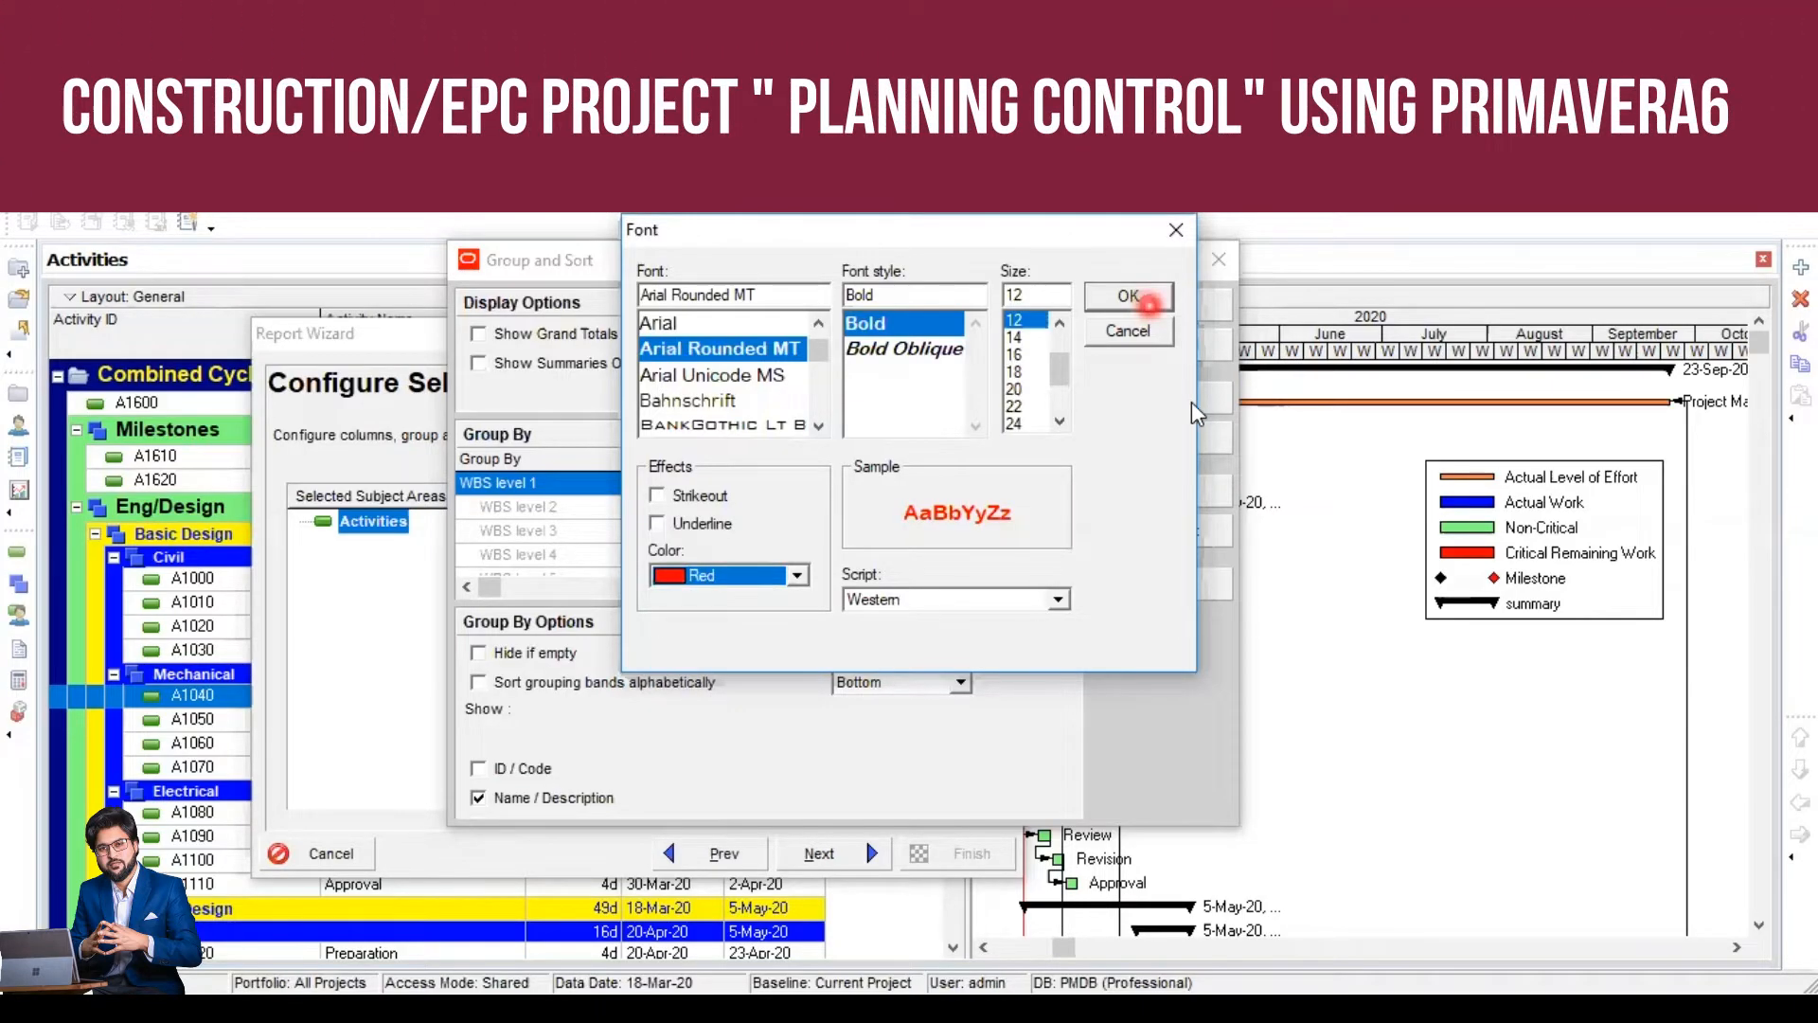
left_click(1149, 305)
left_click(1191, 401)
left_click(1184, 315)
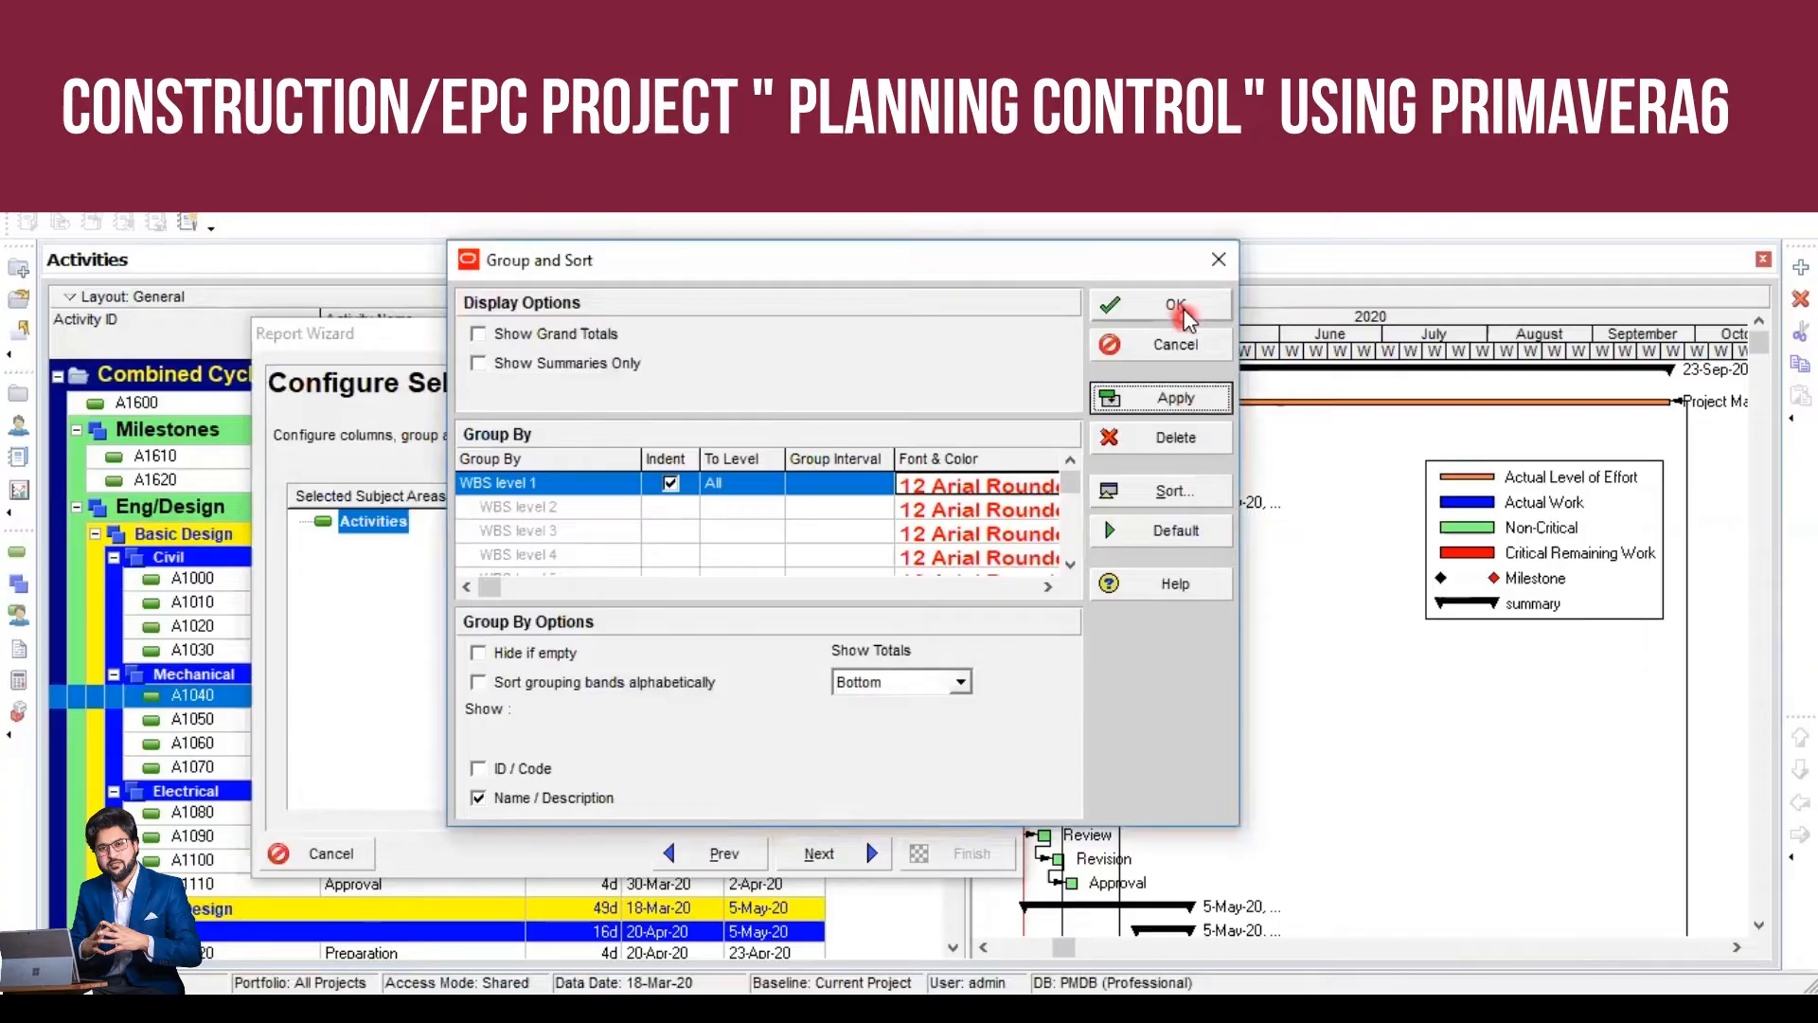
left_click(784, 643)
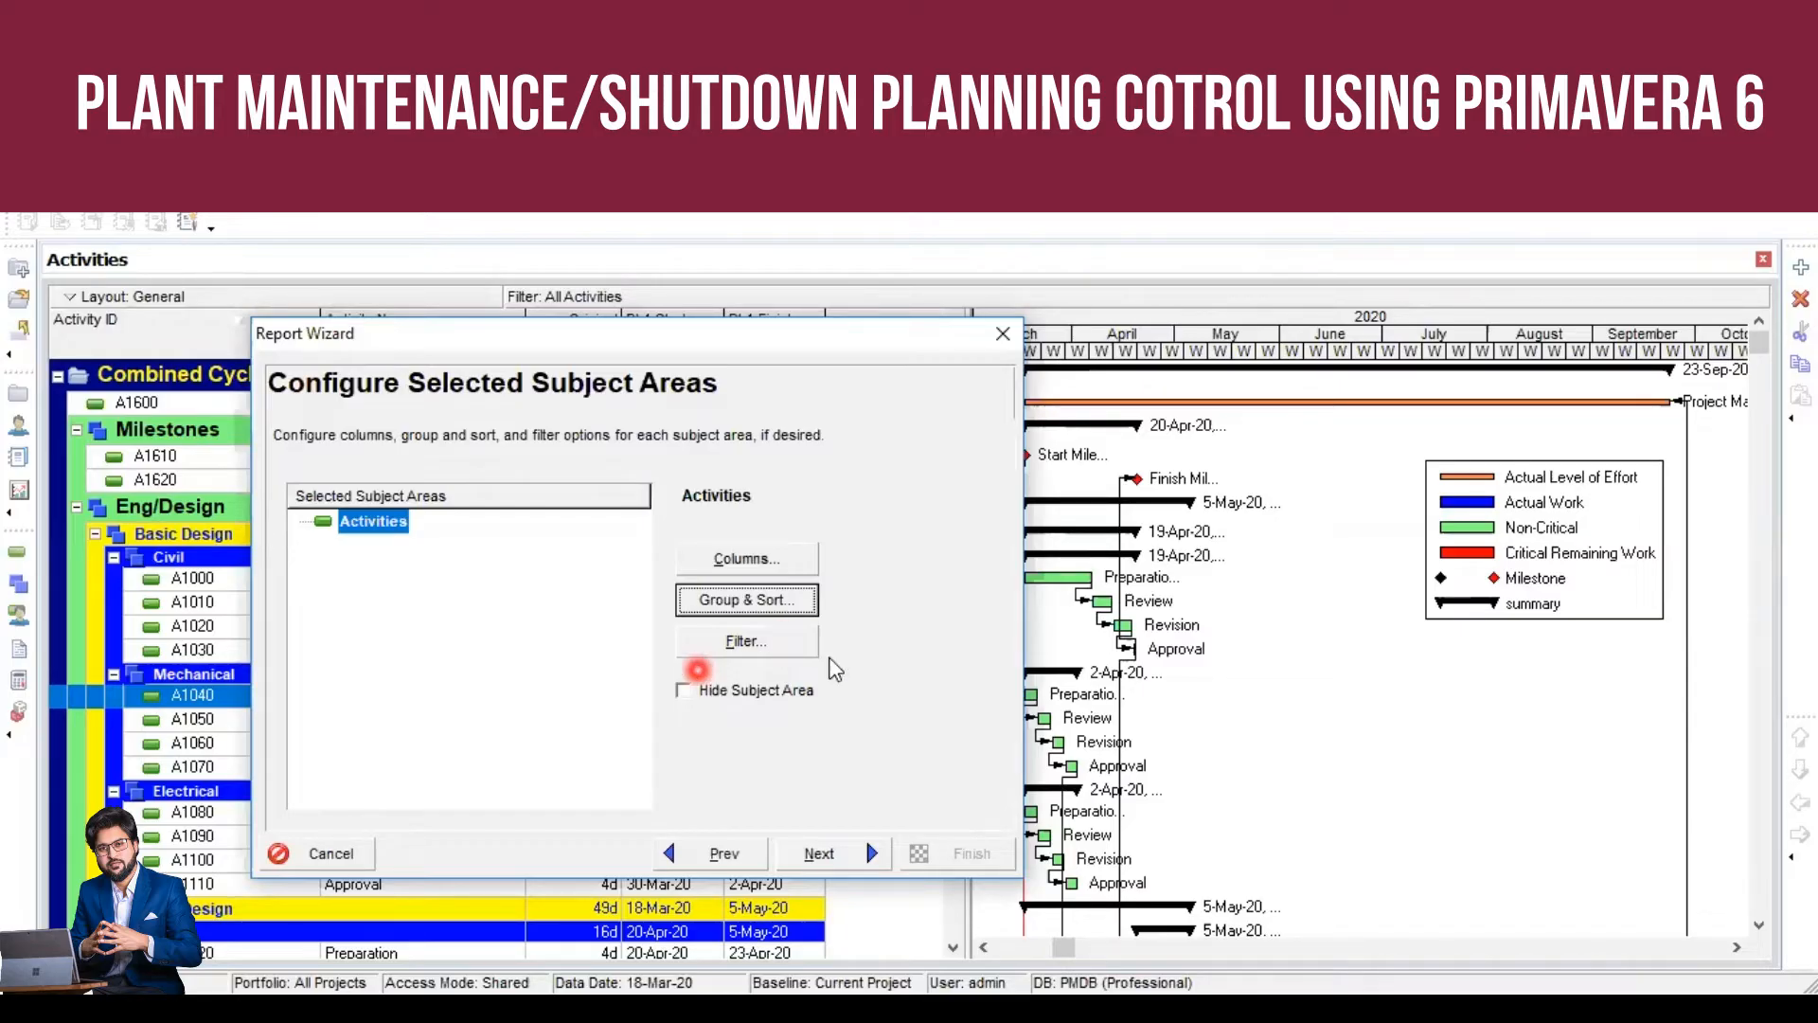
left_click(745, 647)
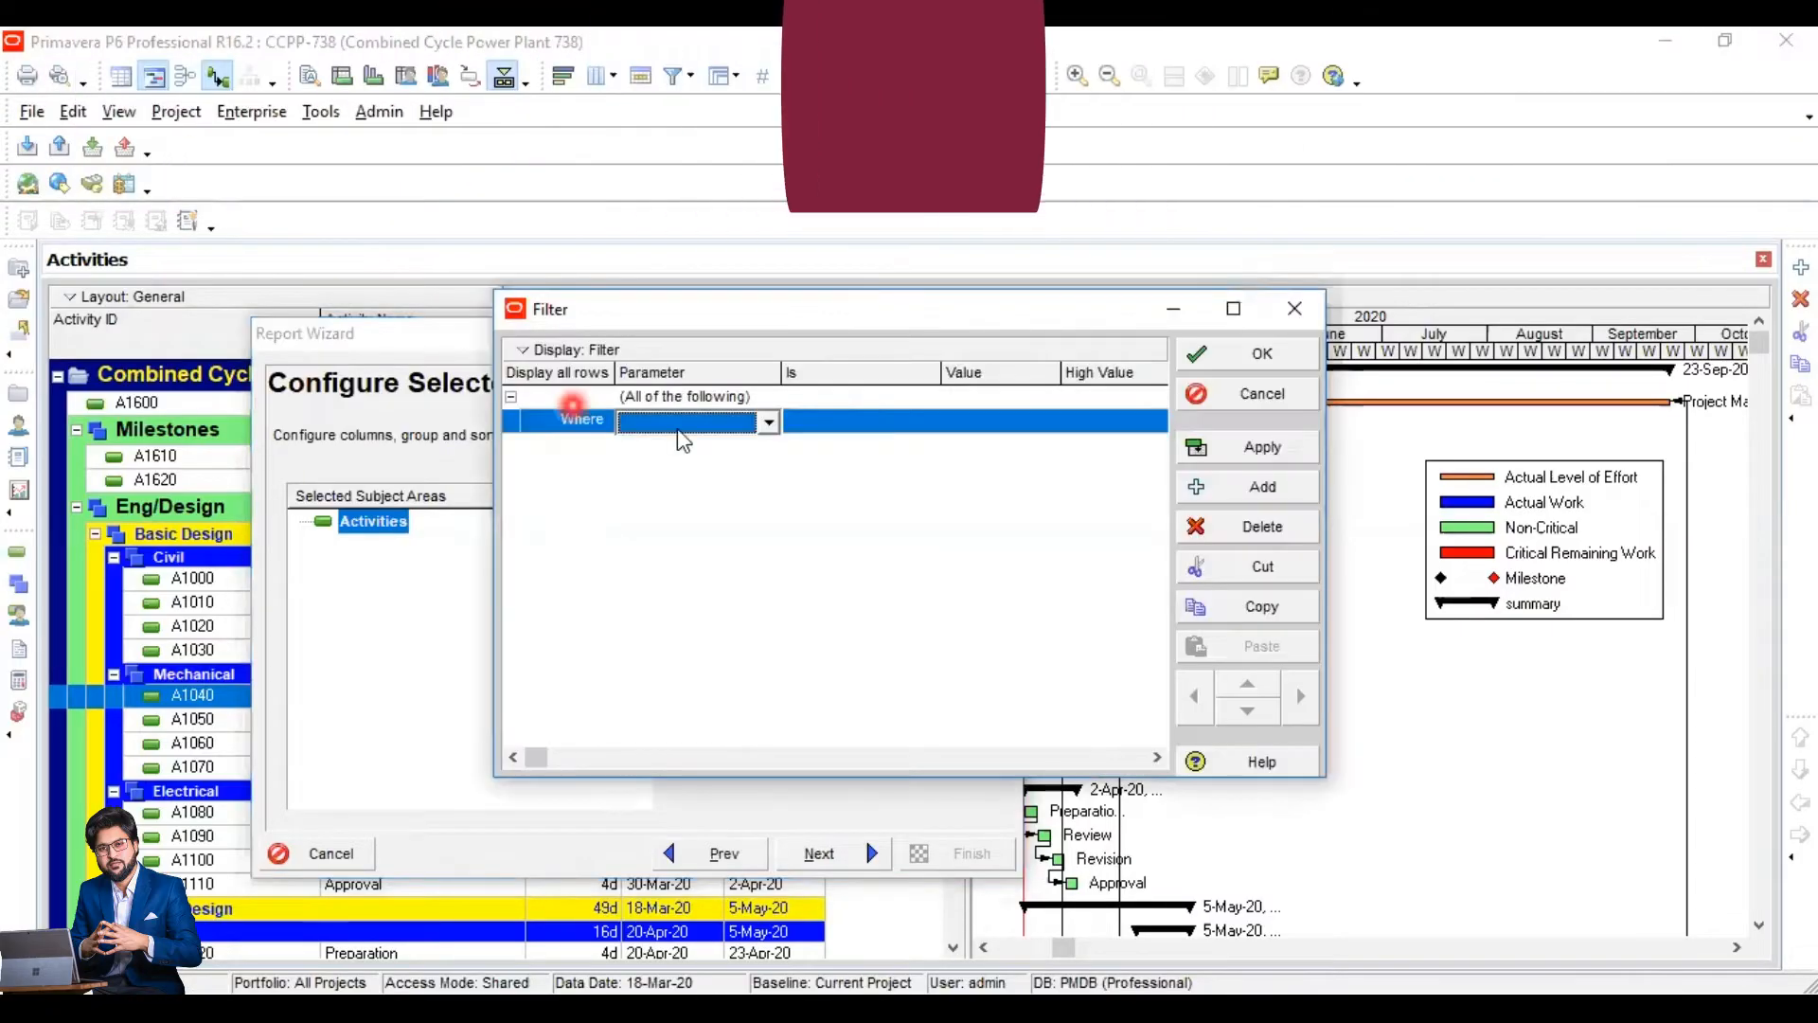
left_click(769, 423)
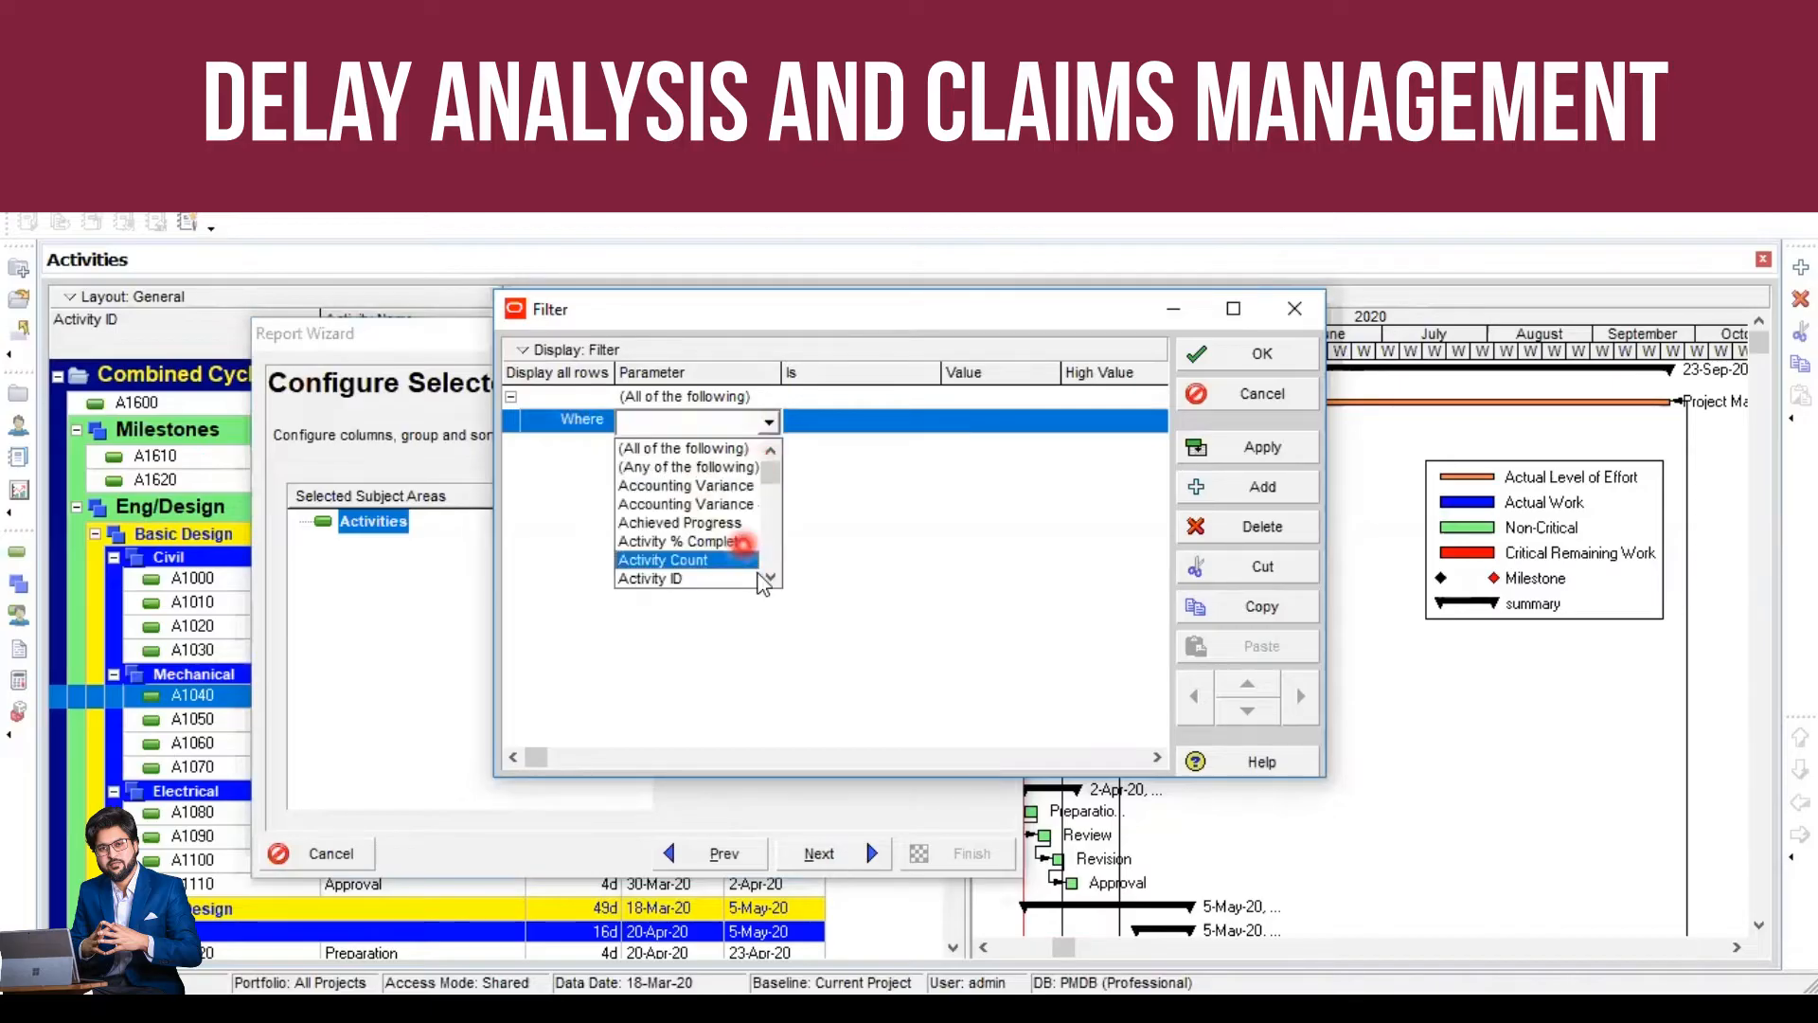
scroll(771, 580, "down", 1)
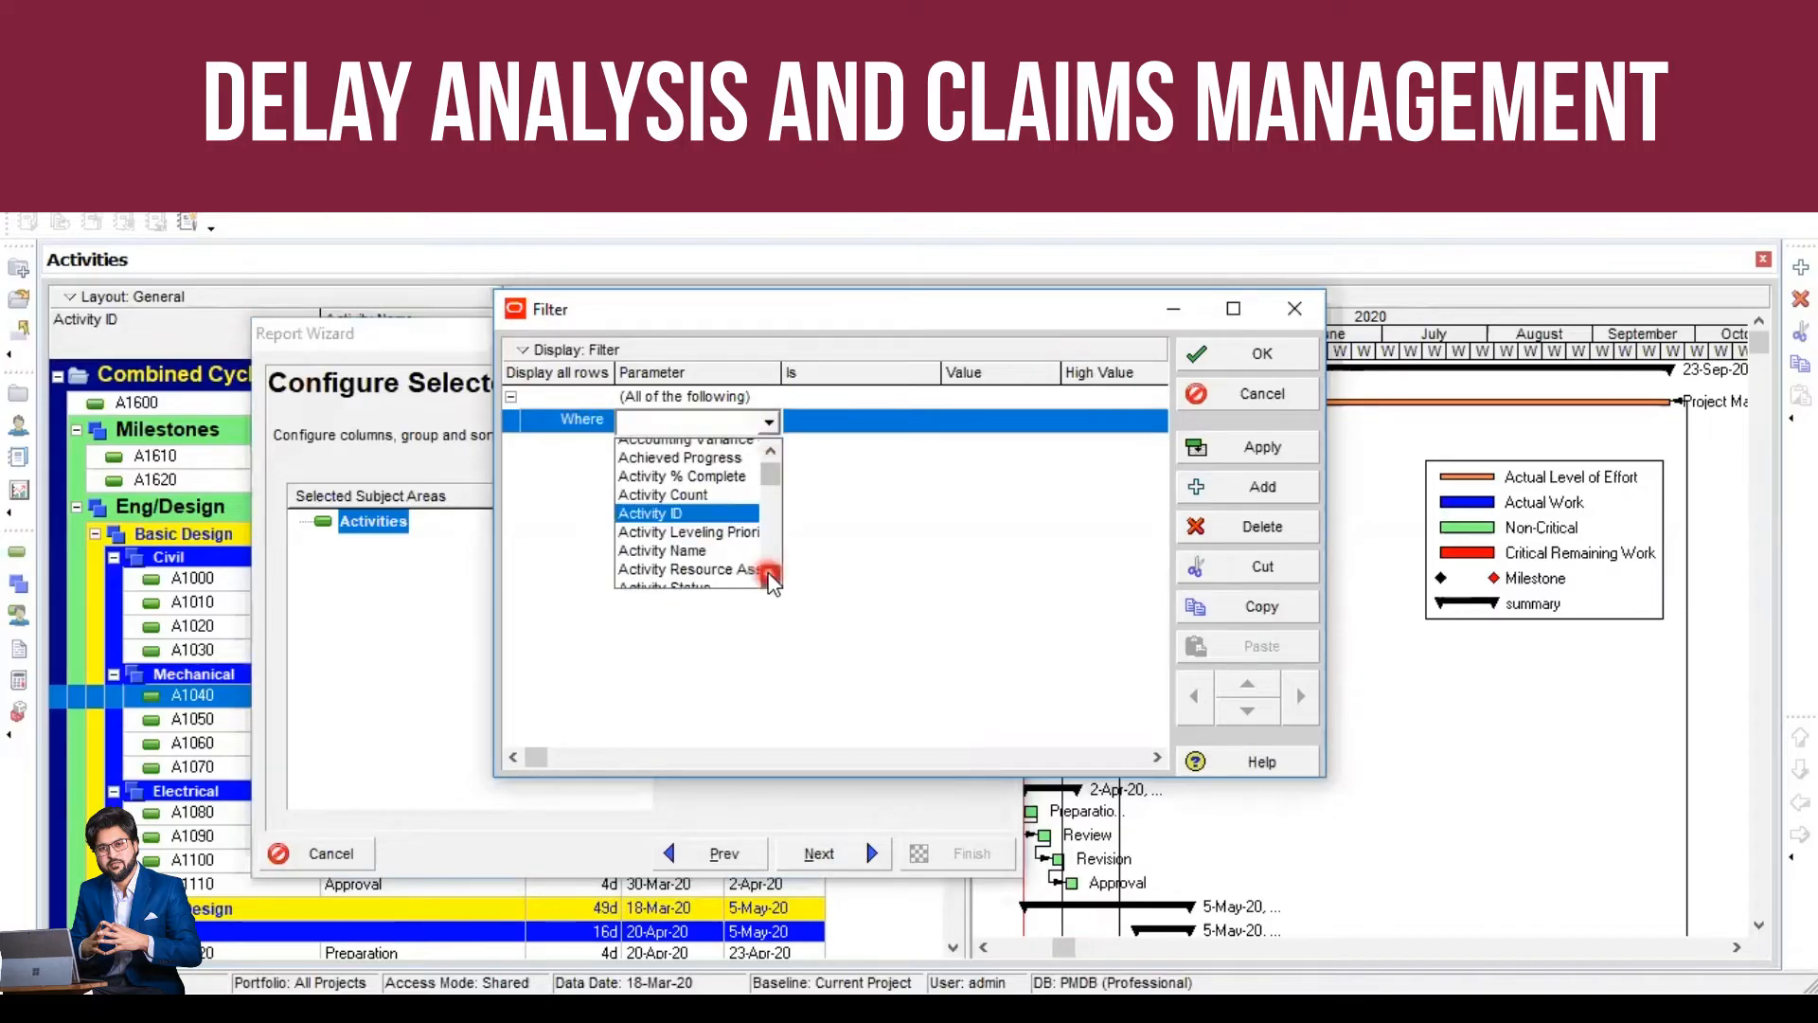
scroll(769, 572, "down", 2)
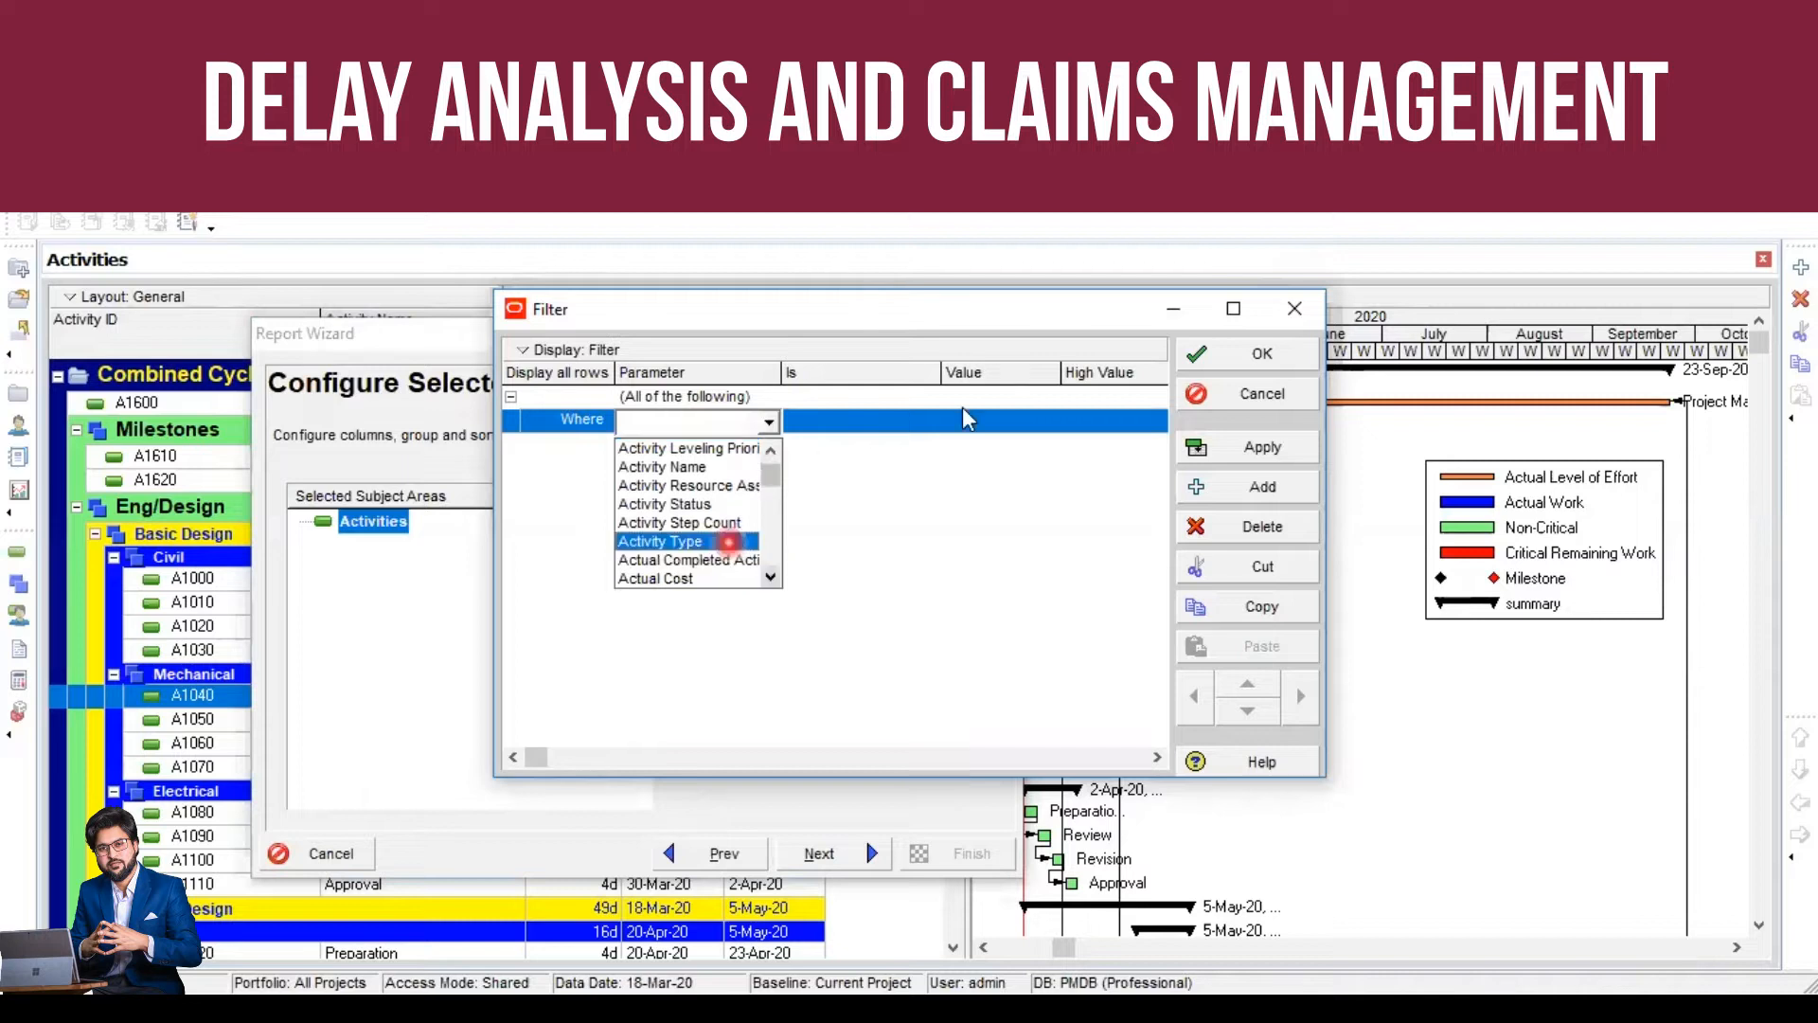
left_click(923, 424)
double_click(1034, 417)
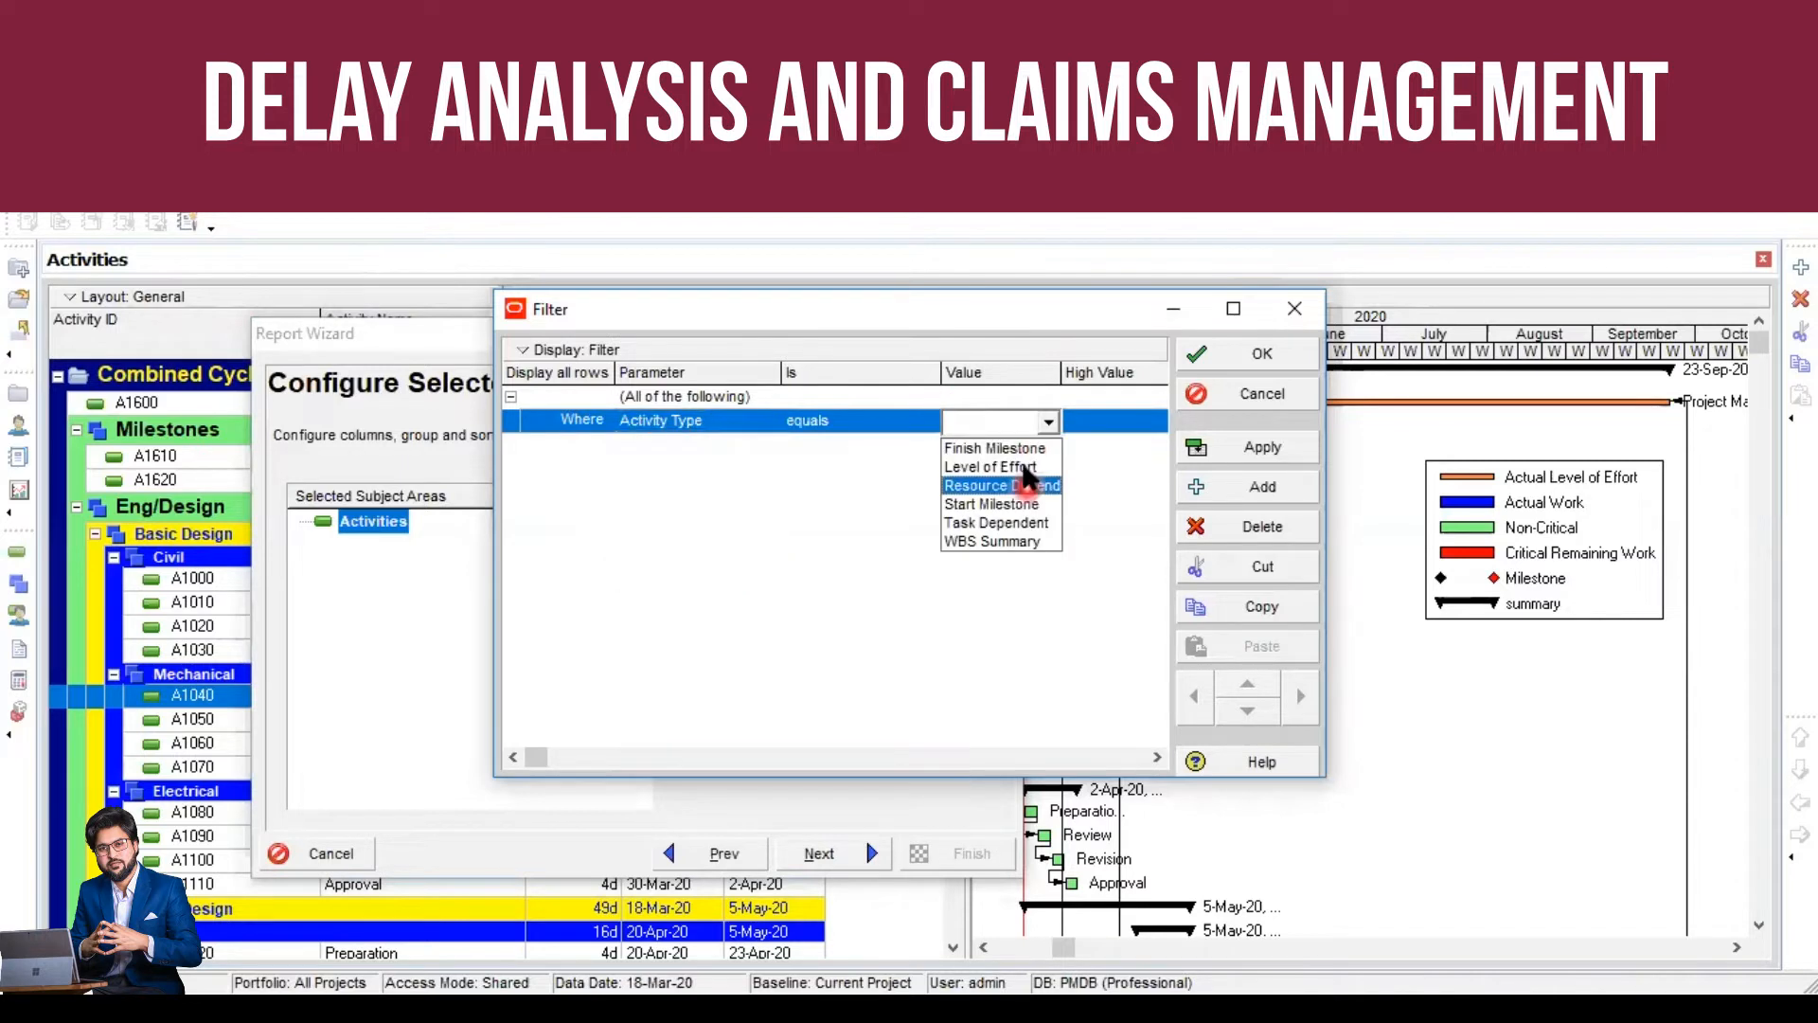
left_click(888, 468)
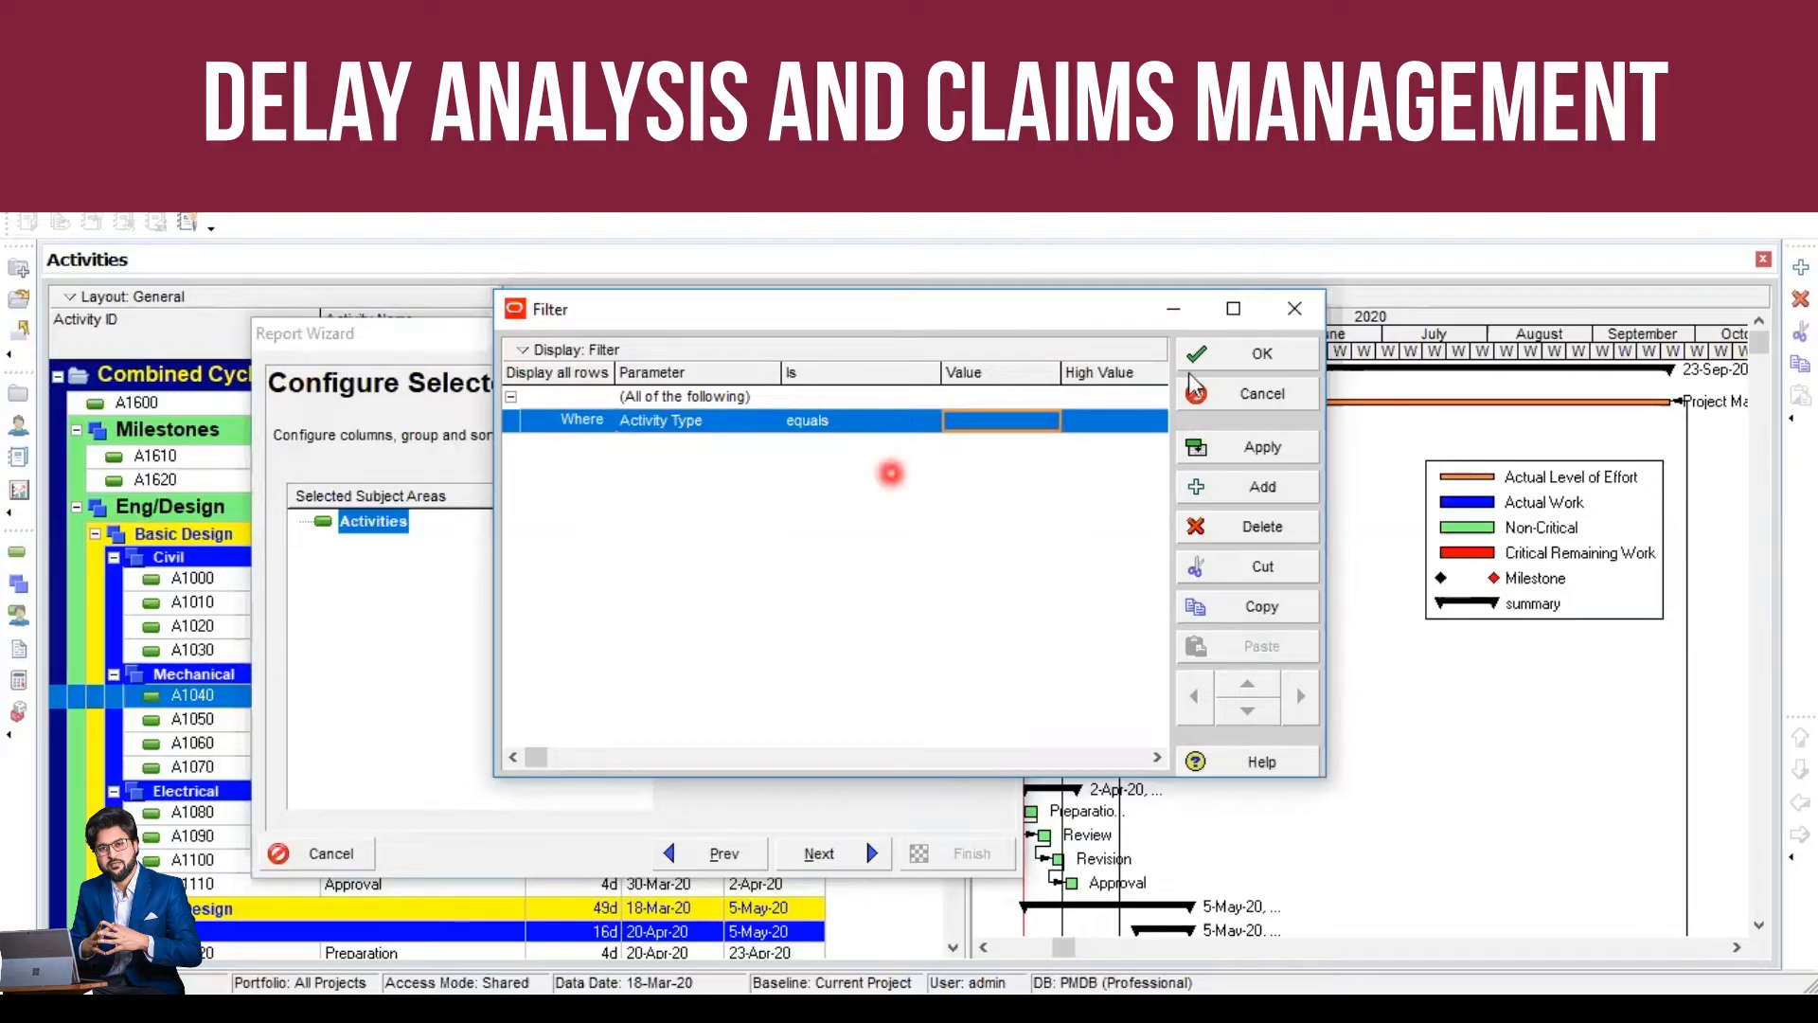
left_click(1280, 528)
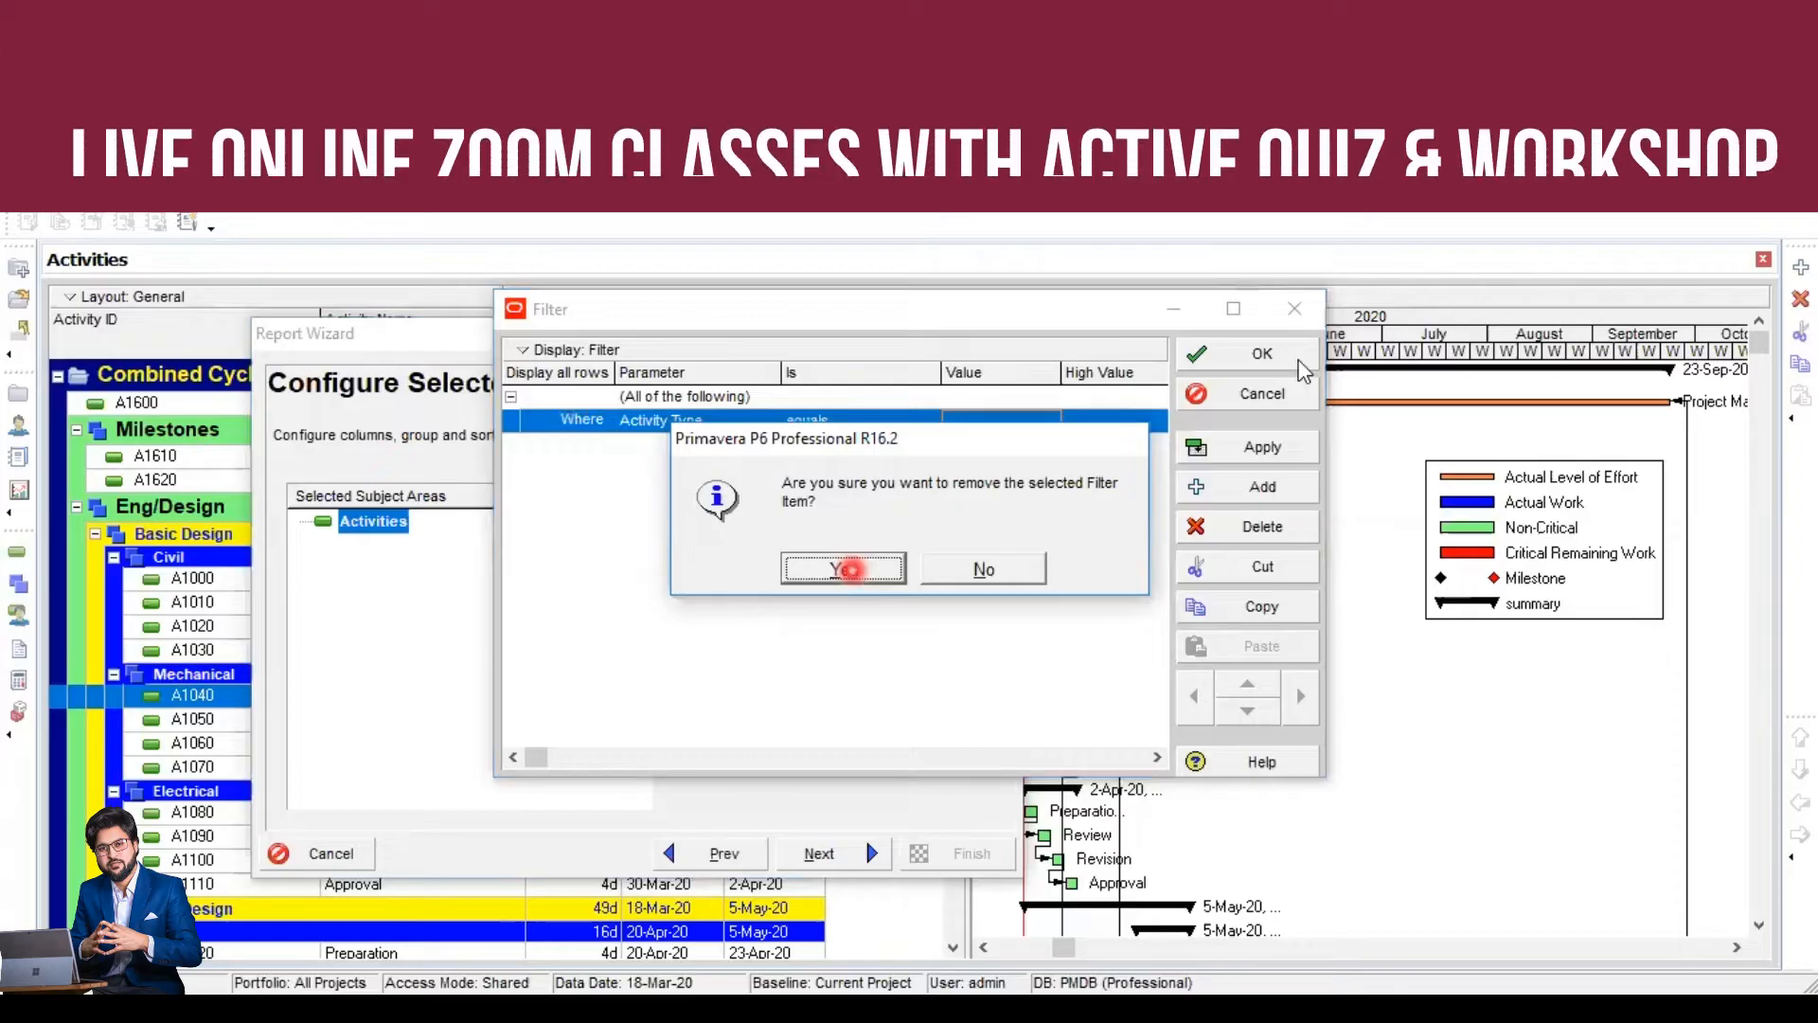
left_click(851, 571)
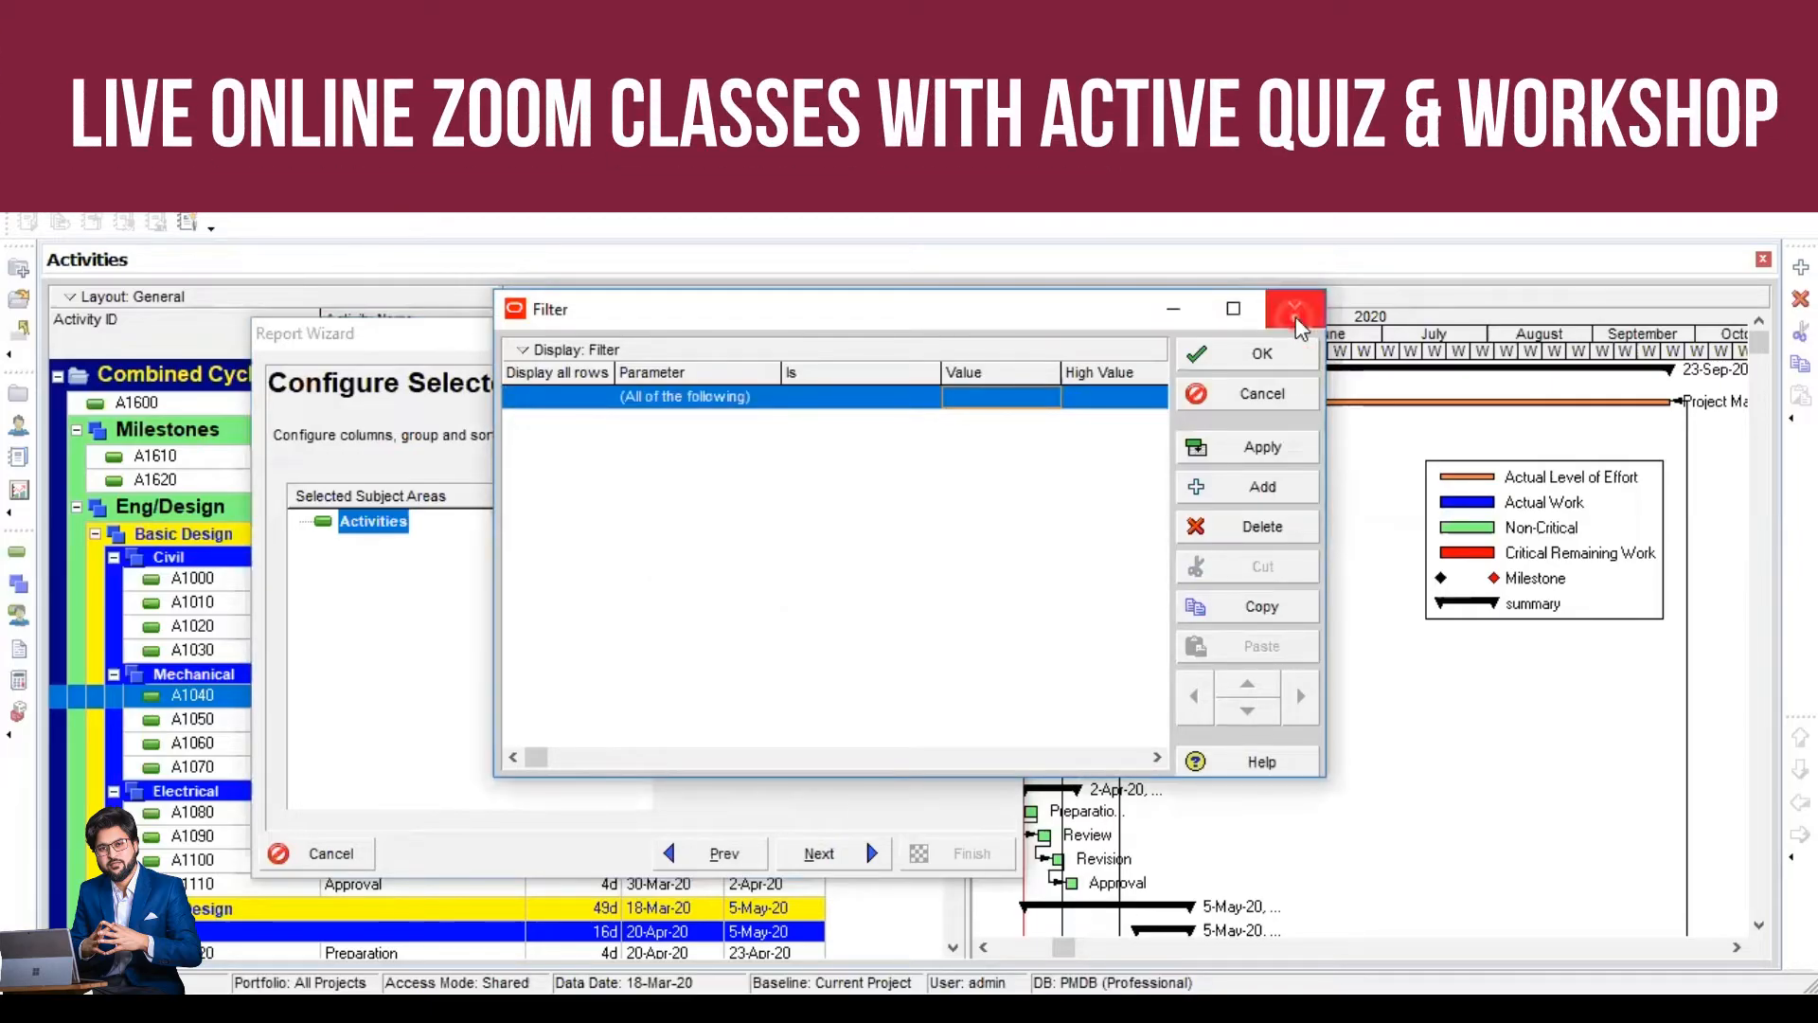
left_click(1295, 313)
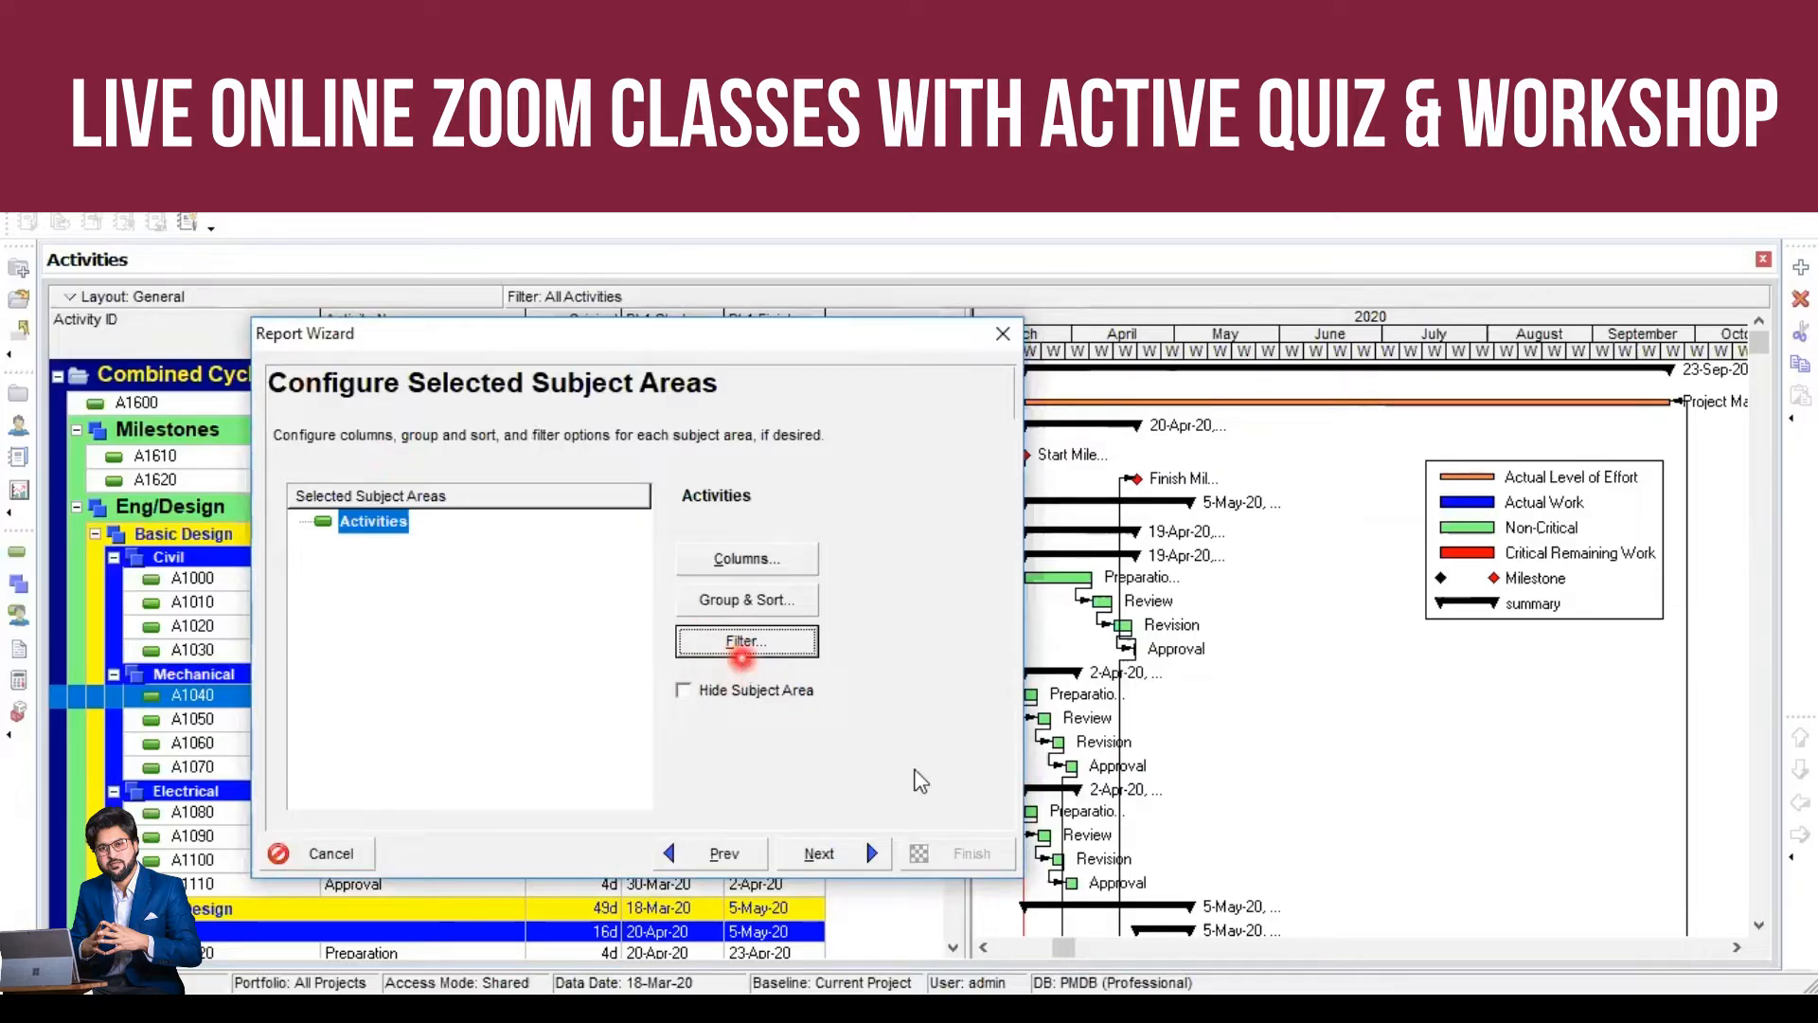
Step: In the report's date options, set the timescale to start at PS with a date interval of Week
left_click(820, 853)
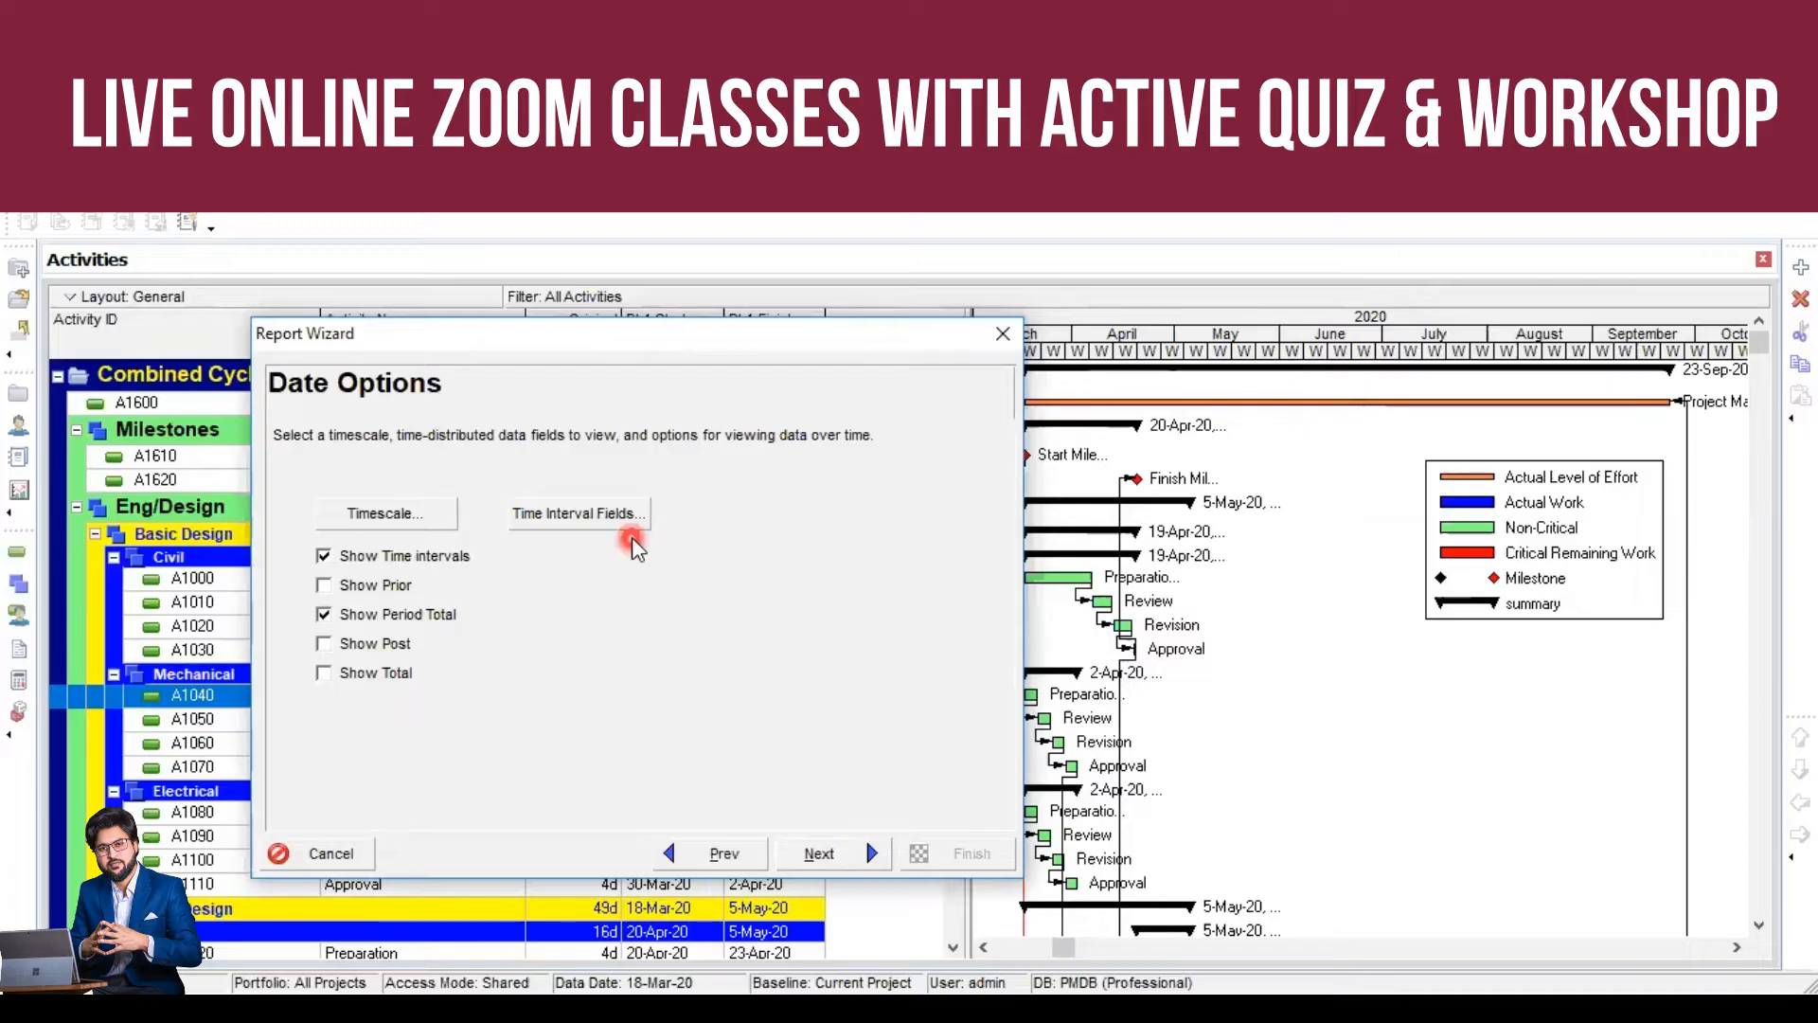
left_click(426, 519)
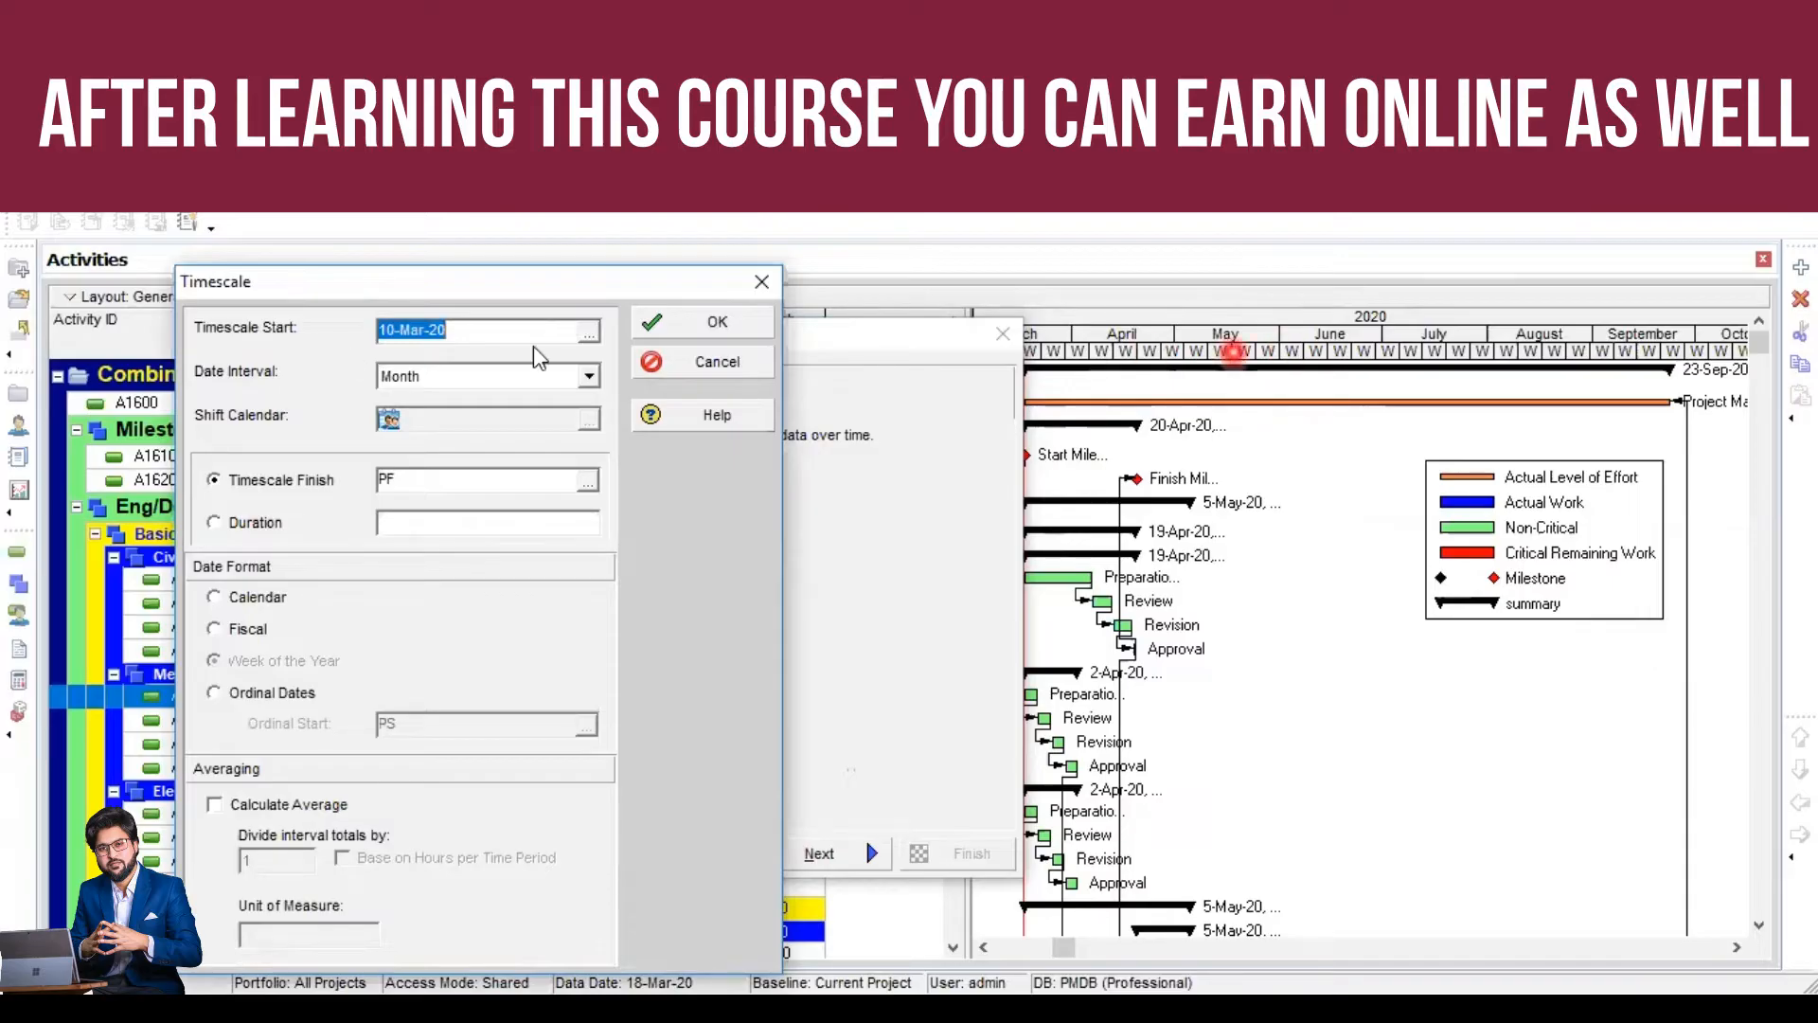
left_click(589, 334)
left_click(633, 360)
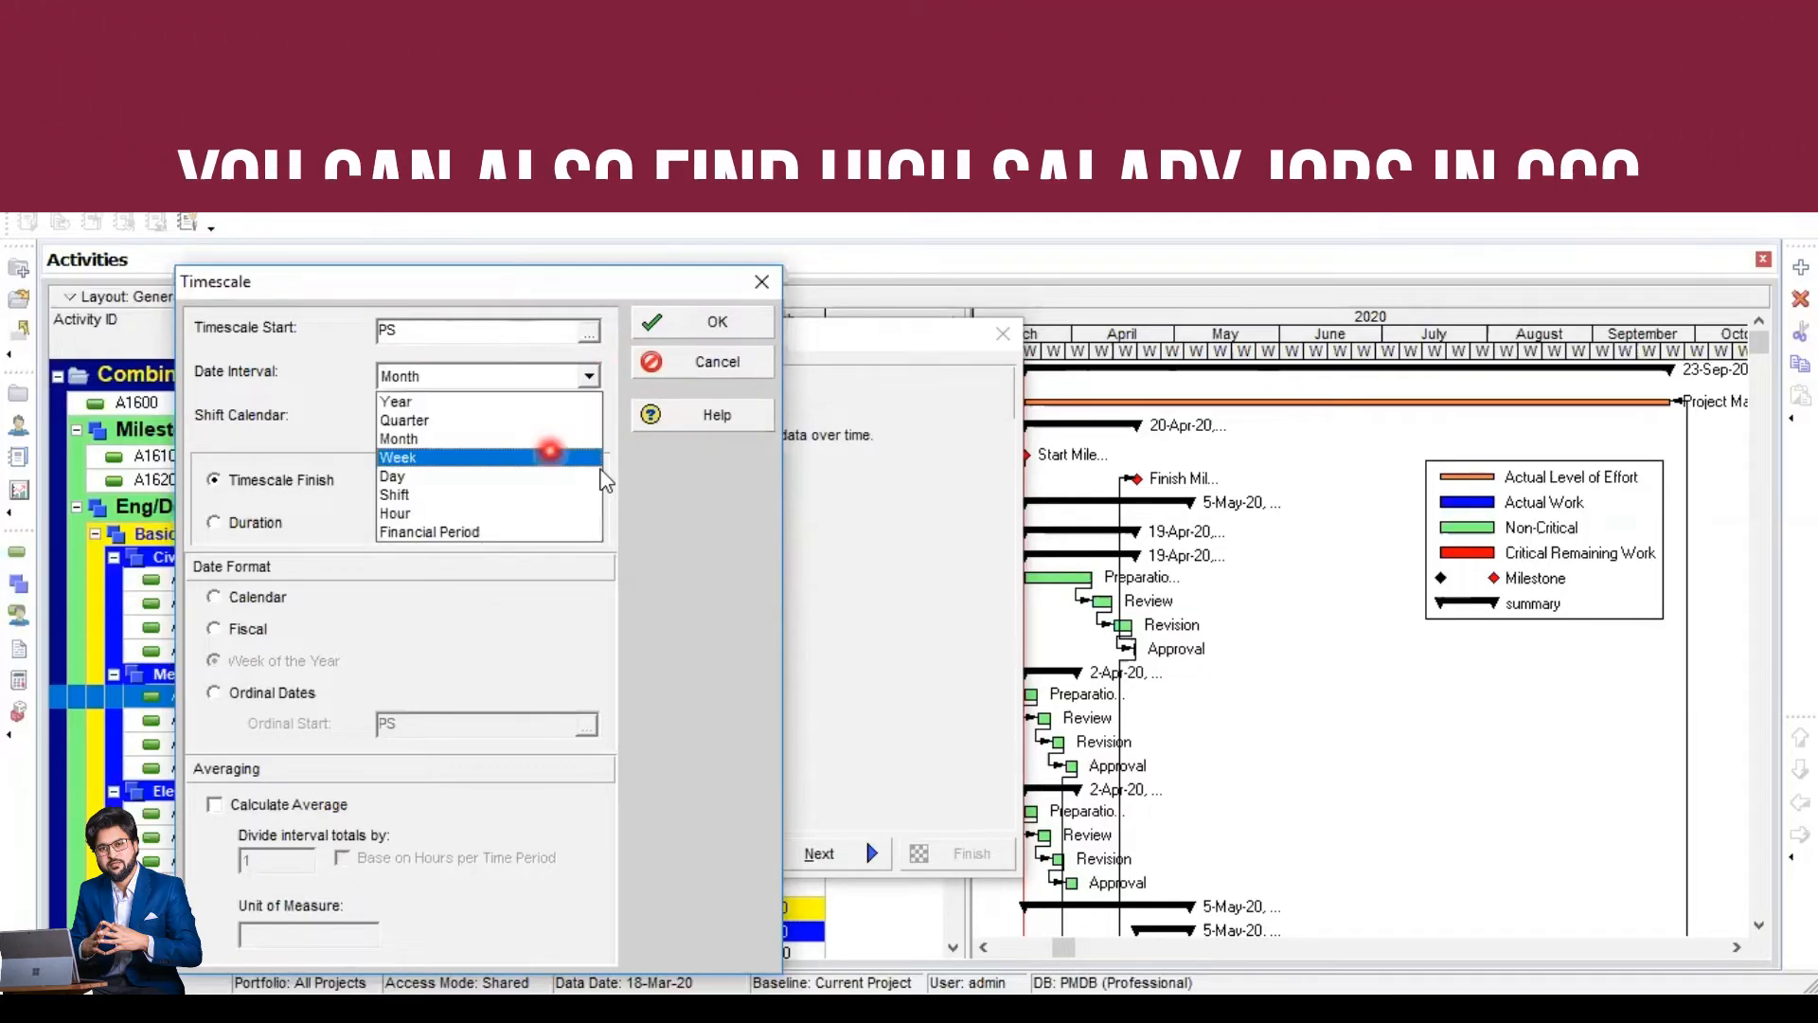
left_click(601, 456)
left_click(591, 379)
left_click(1195, 402)
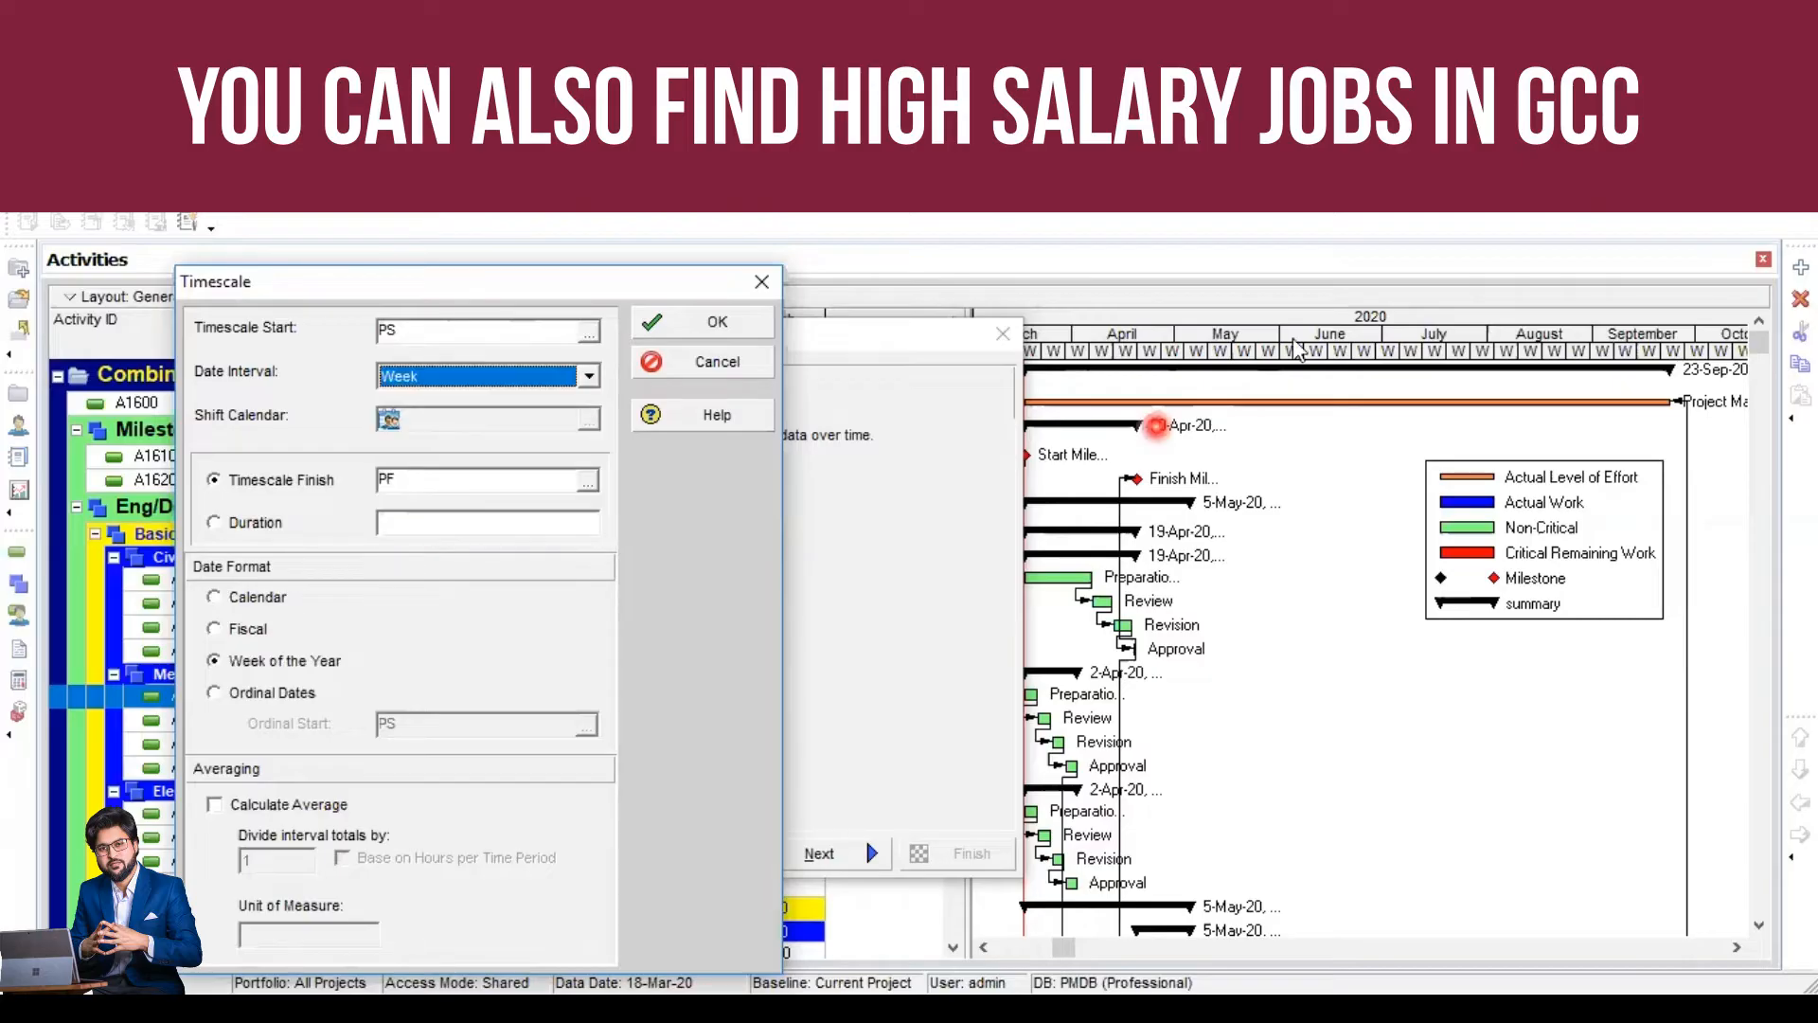
left_click(383, 530)
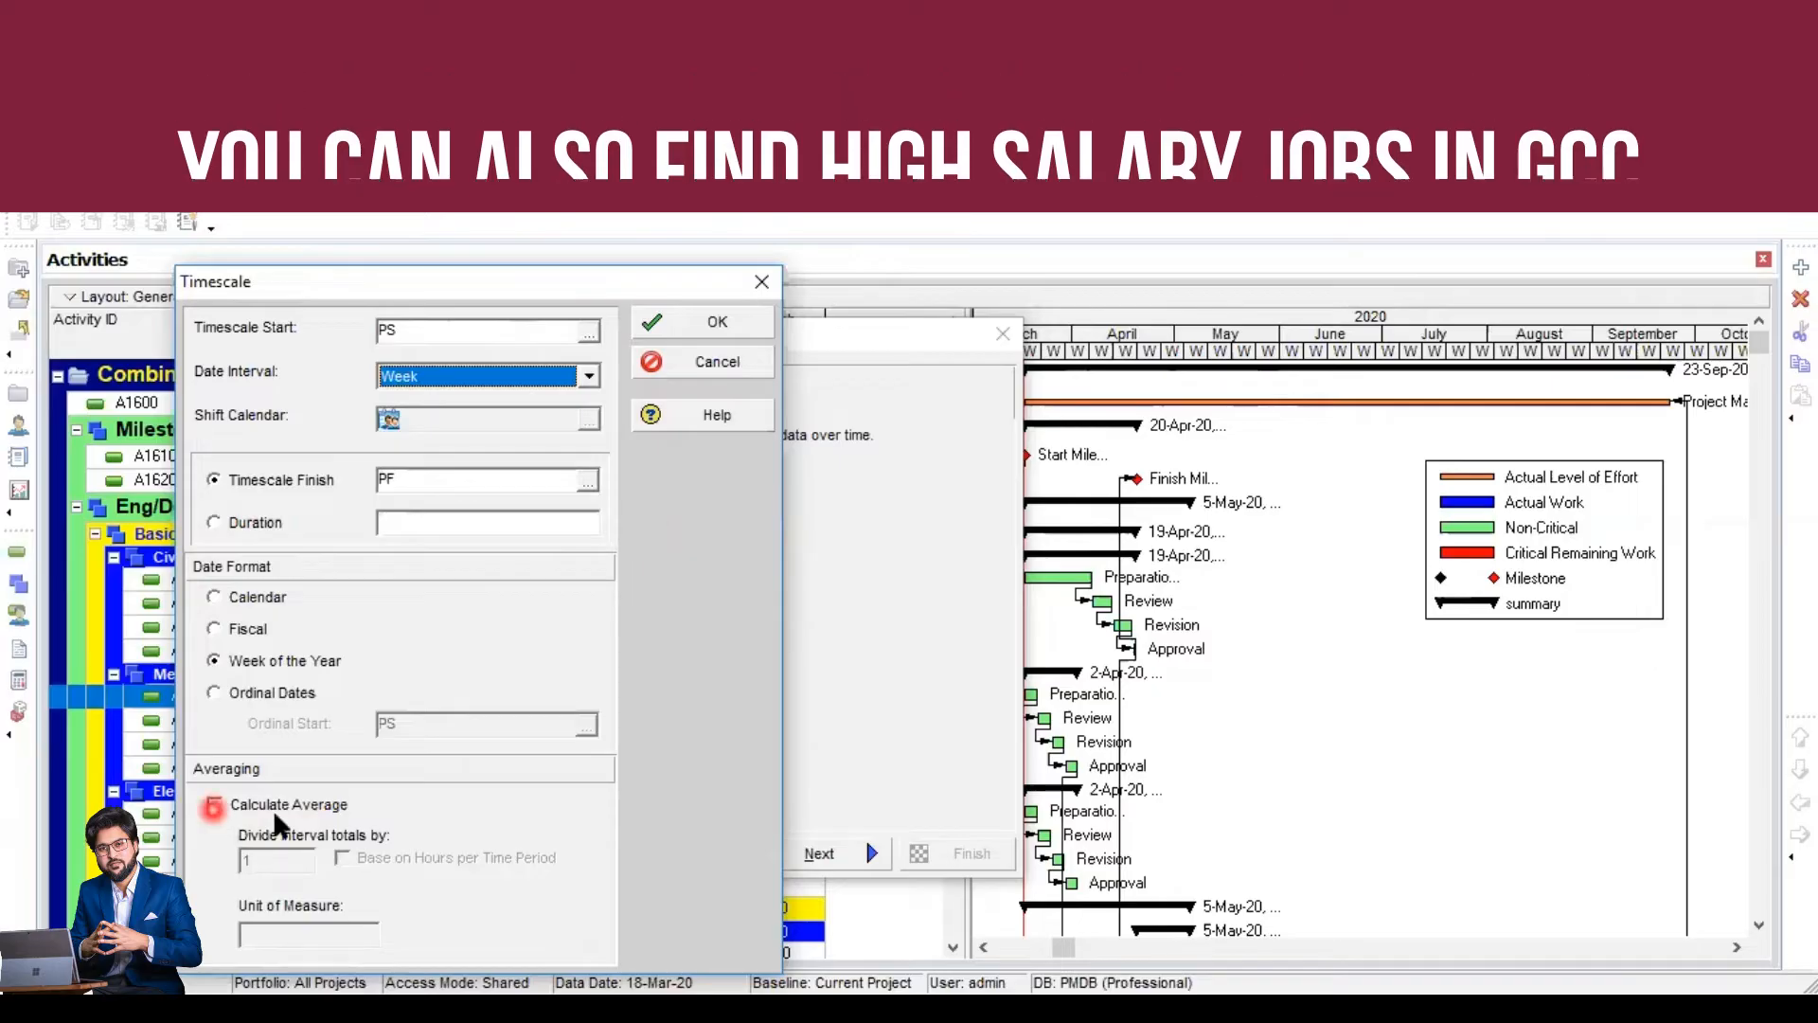
left_click(694, 332)
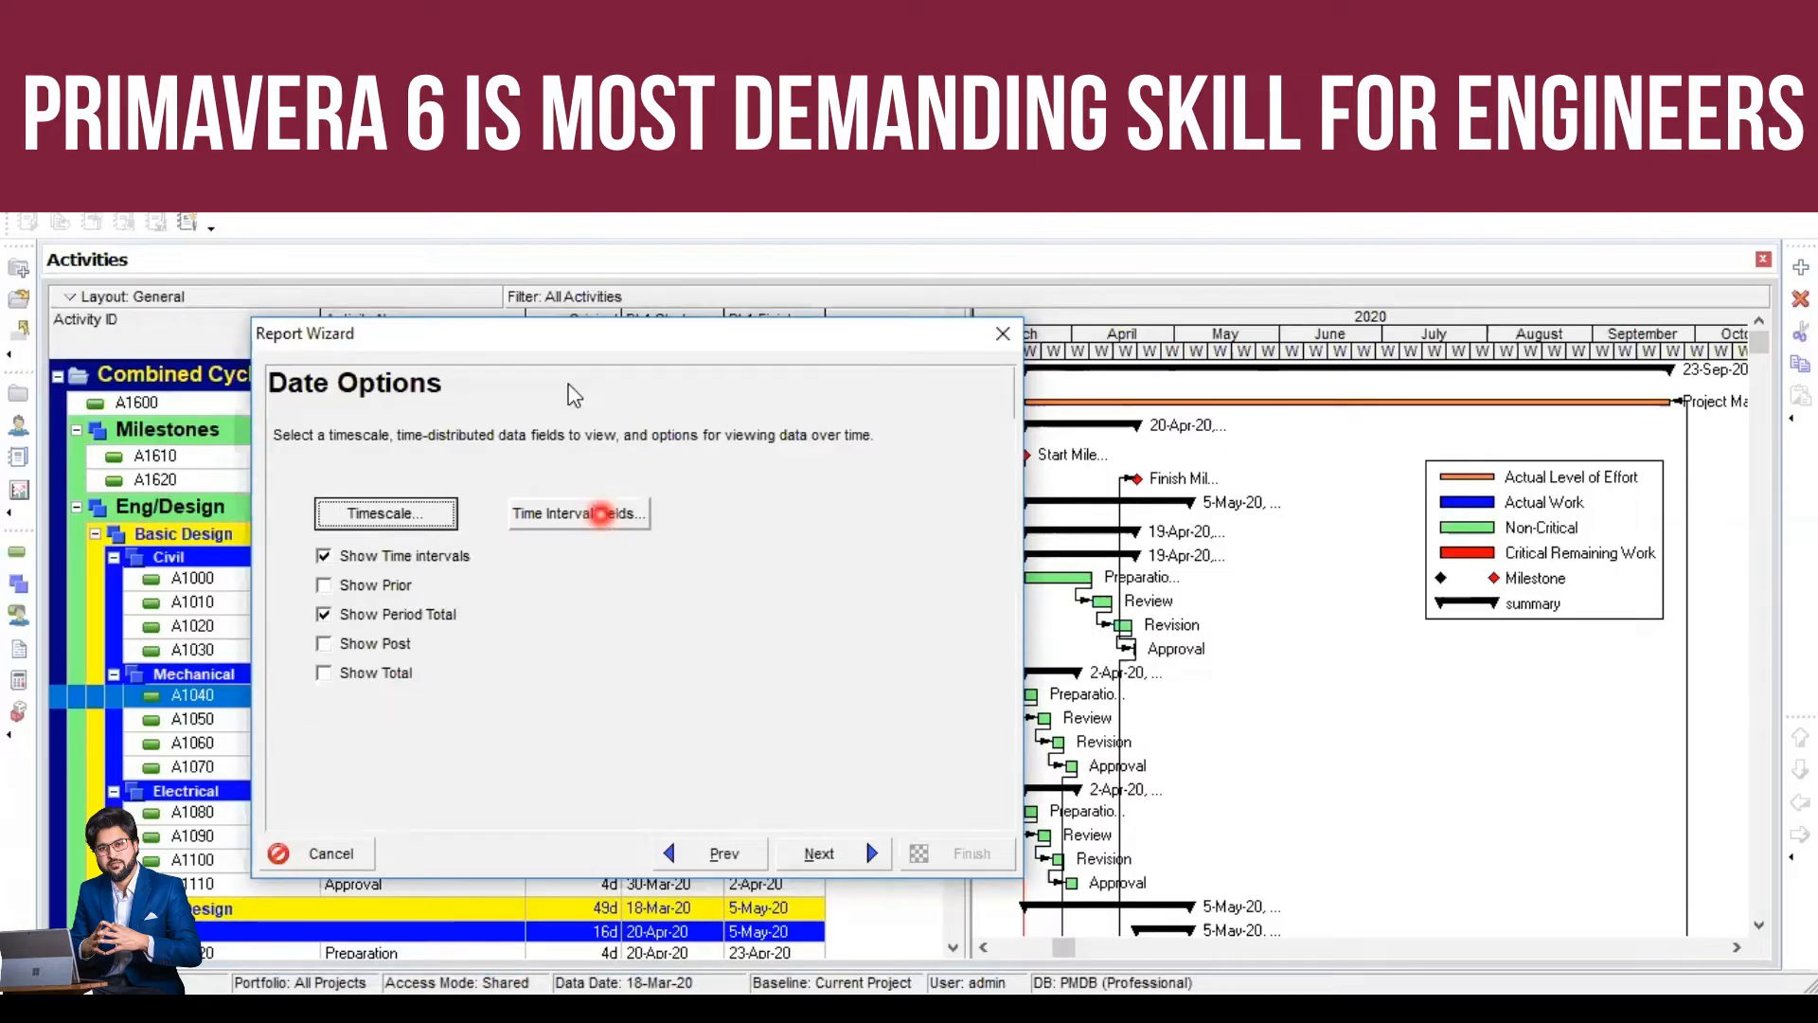
Step: Open the report's time interval fields and examine the Cumulative categories, including the cumulative cost fields
left_click(601, 514)
left_click(319, 455)
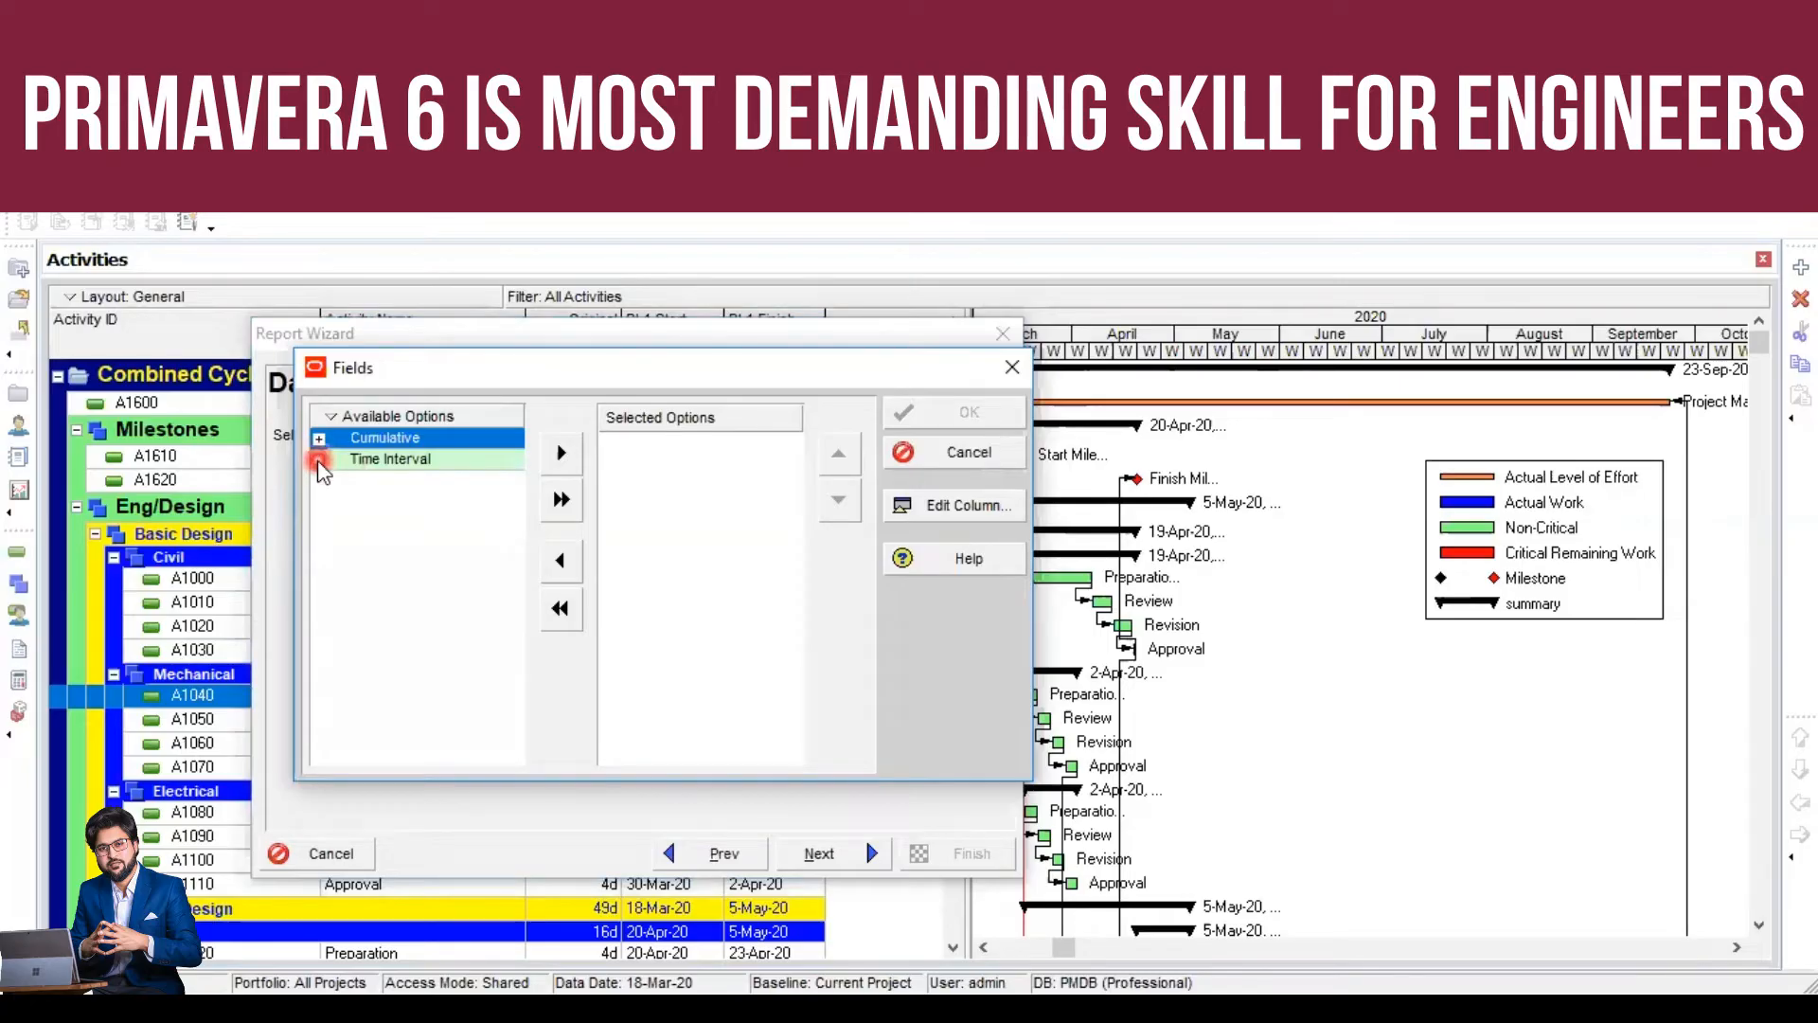
left_click(320, 440)
left_click(318, 460)
left_click(434, 429)
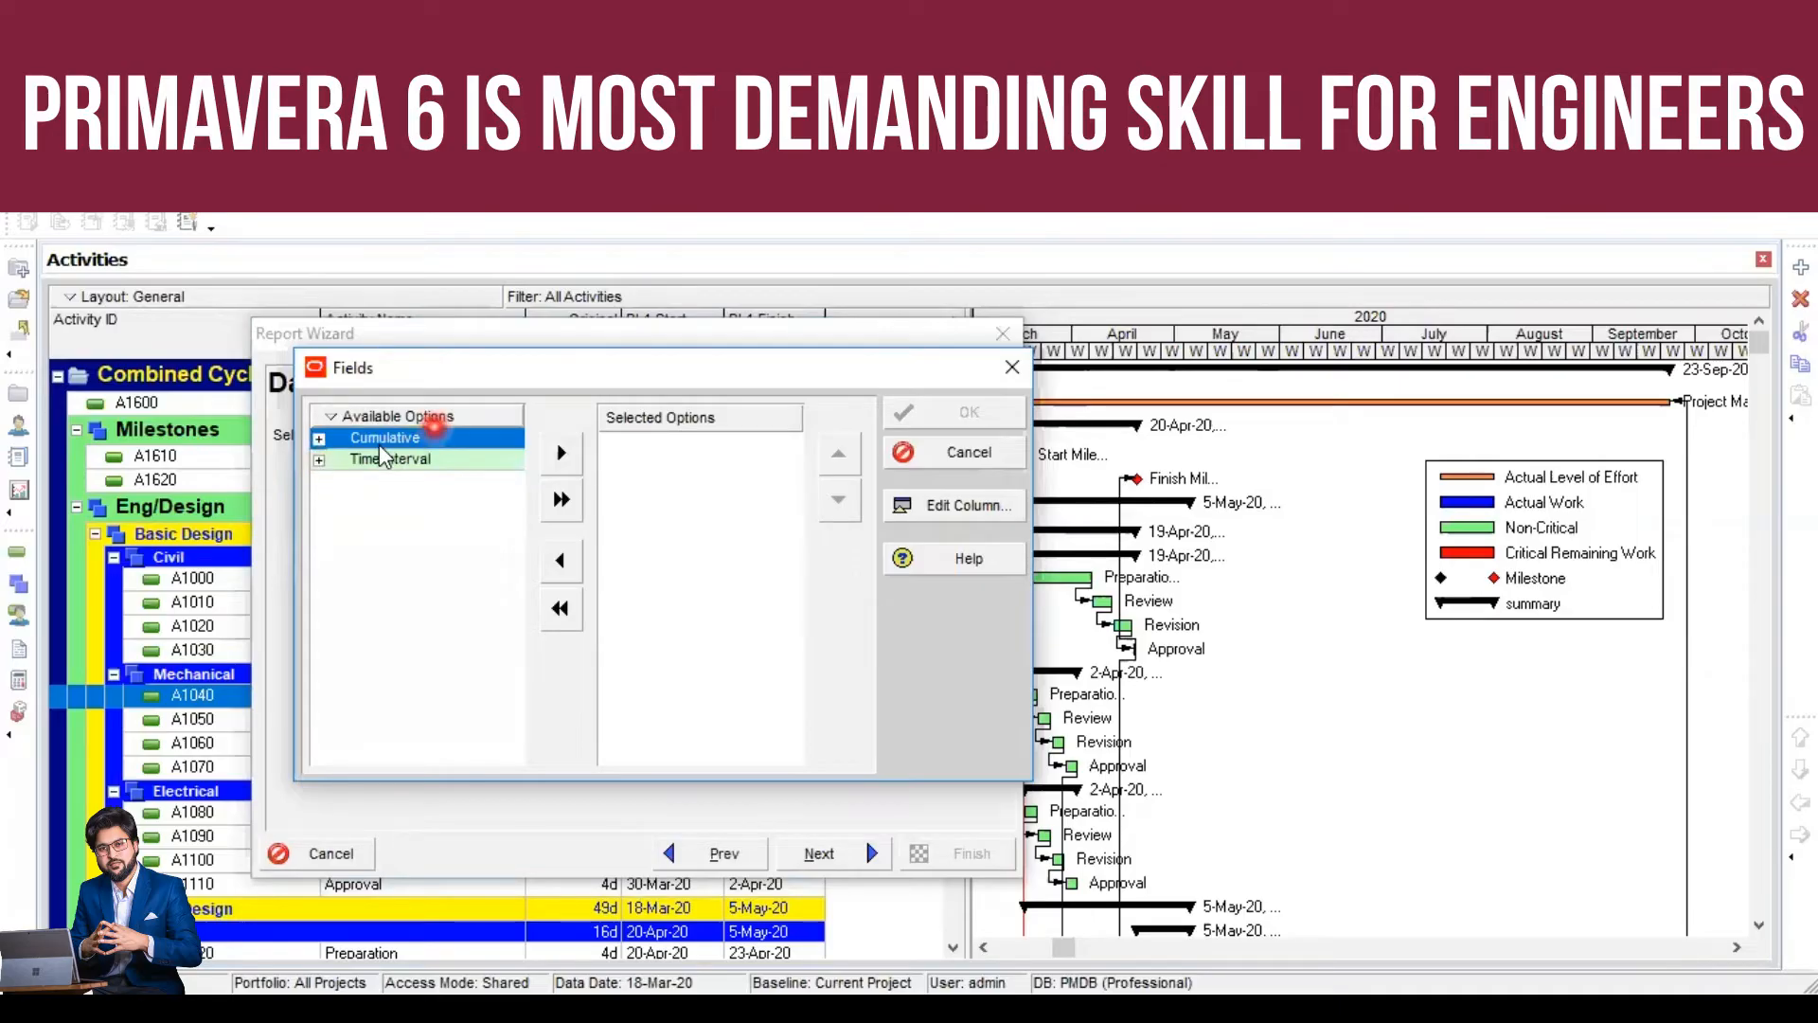
left_click(317, 461)
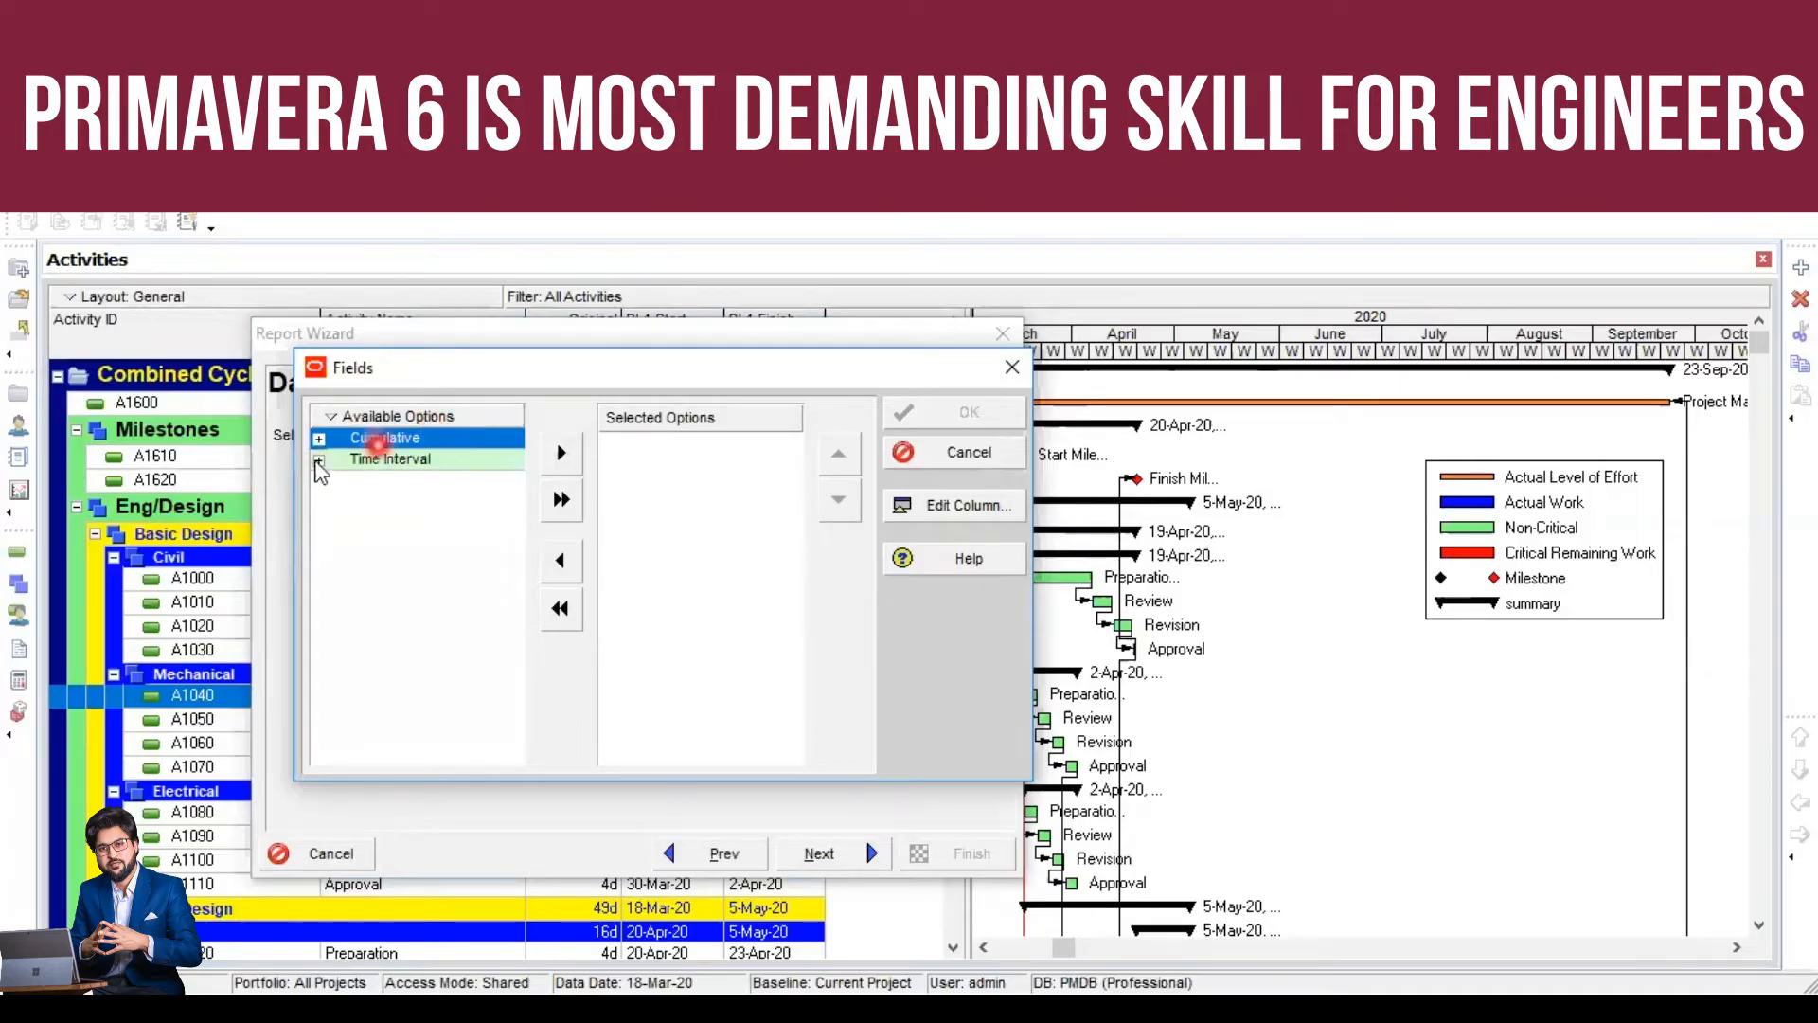
left_click(441, 476)
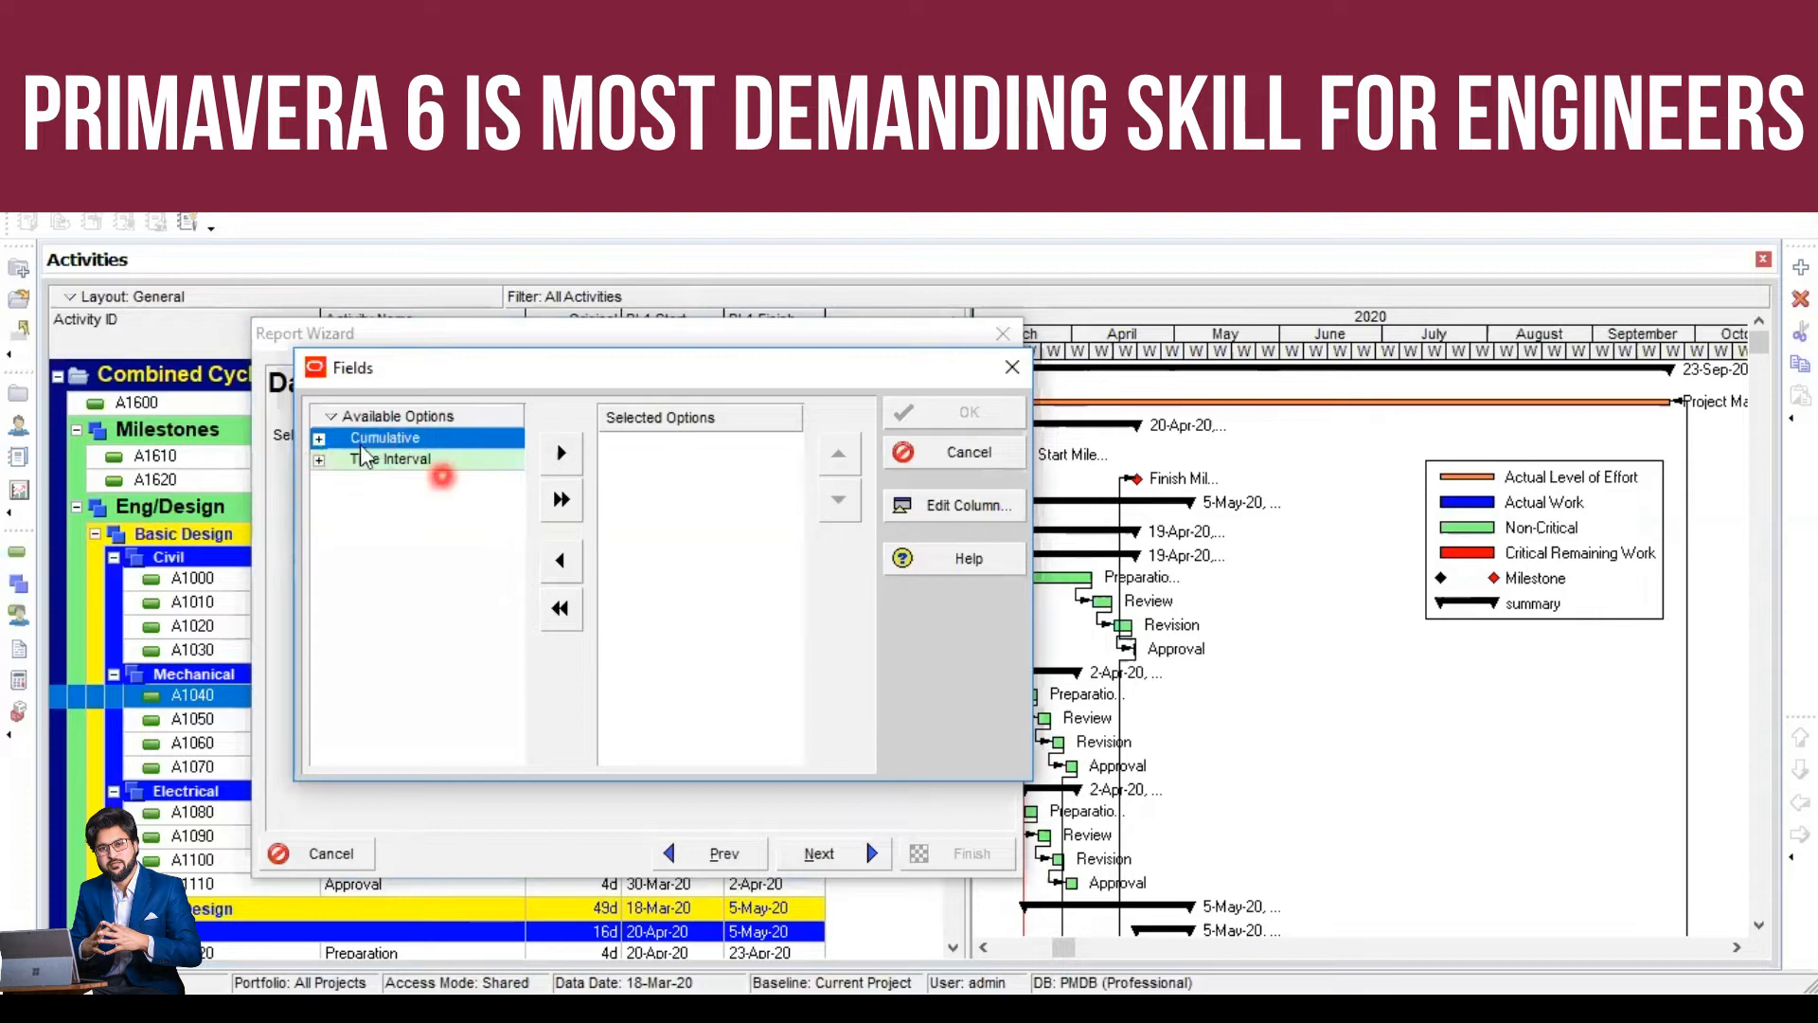
left_click(448, 462)
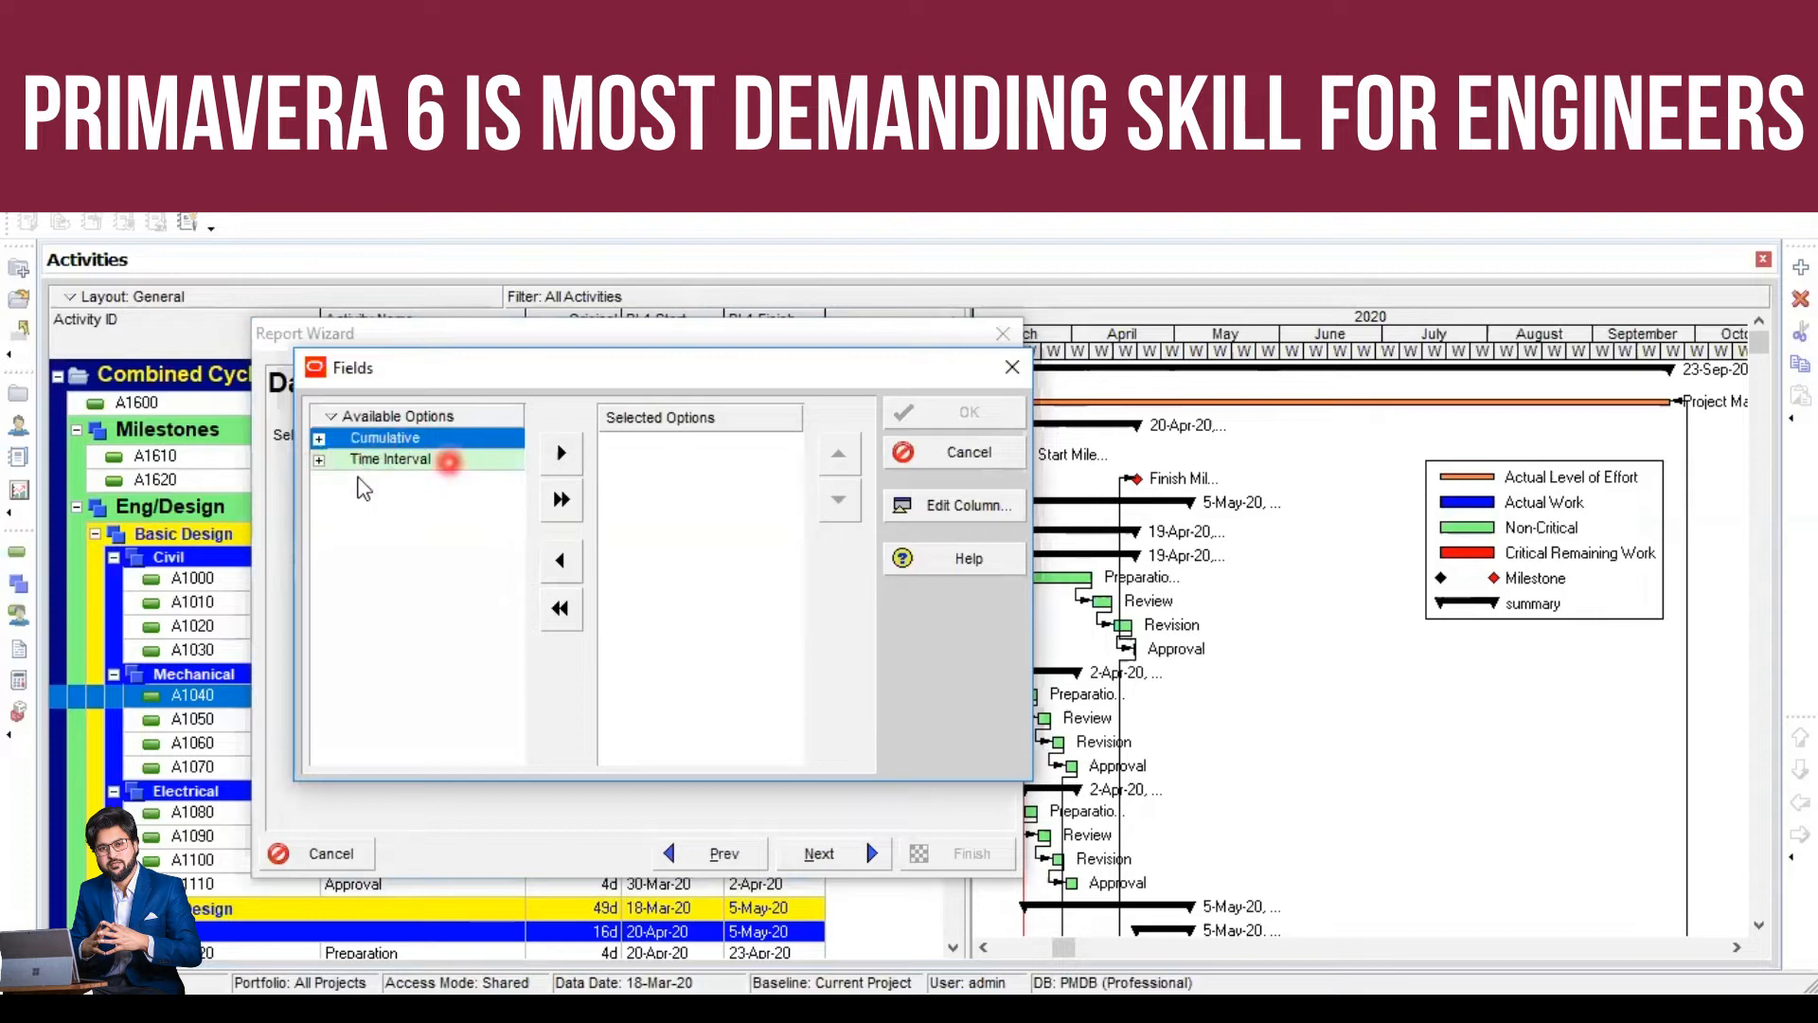
left_click(320, 439)
left_click(338, 458)
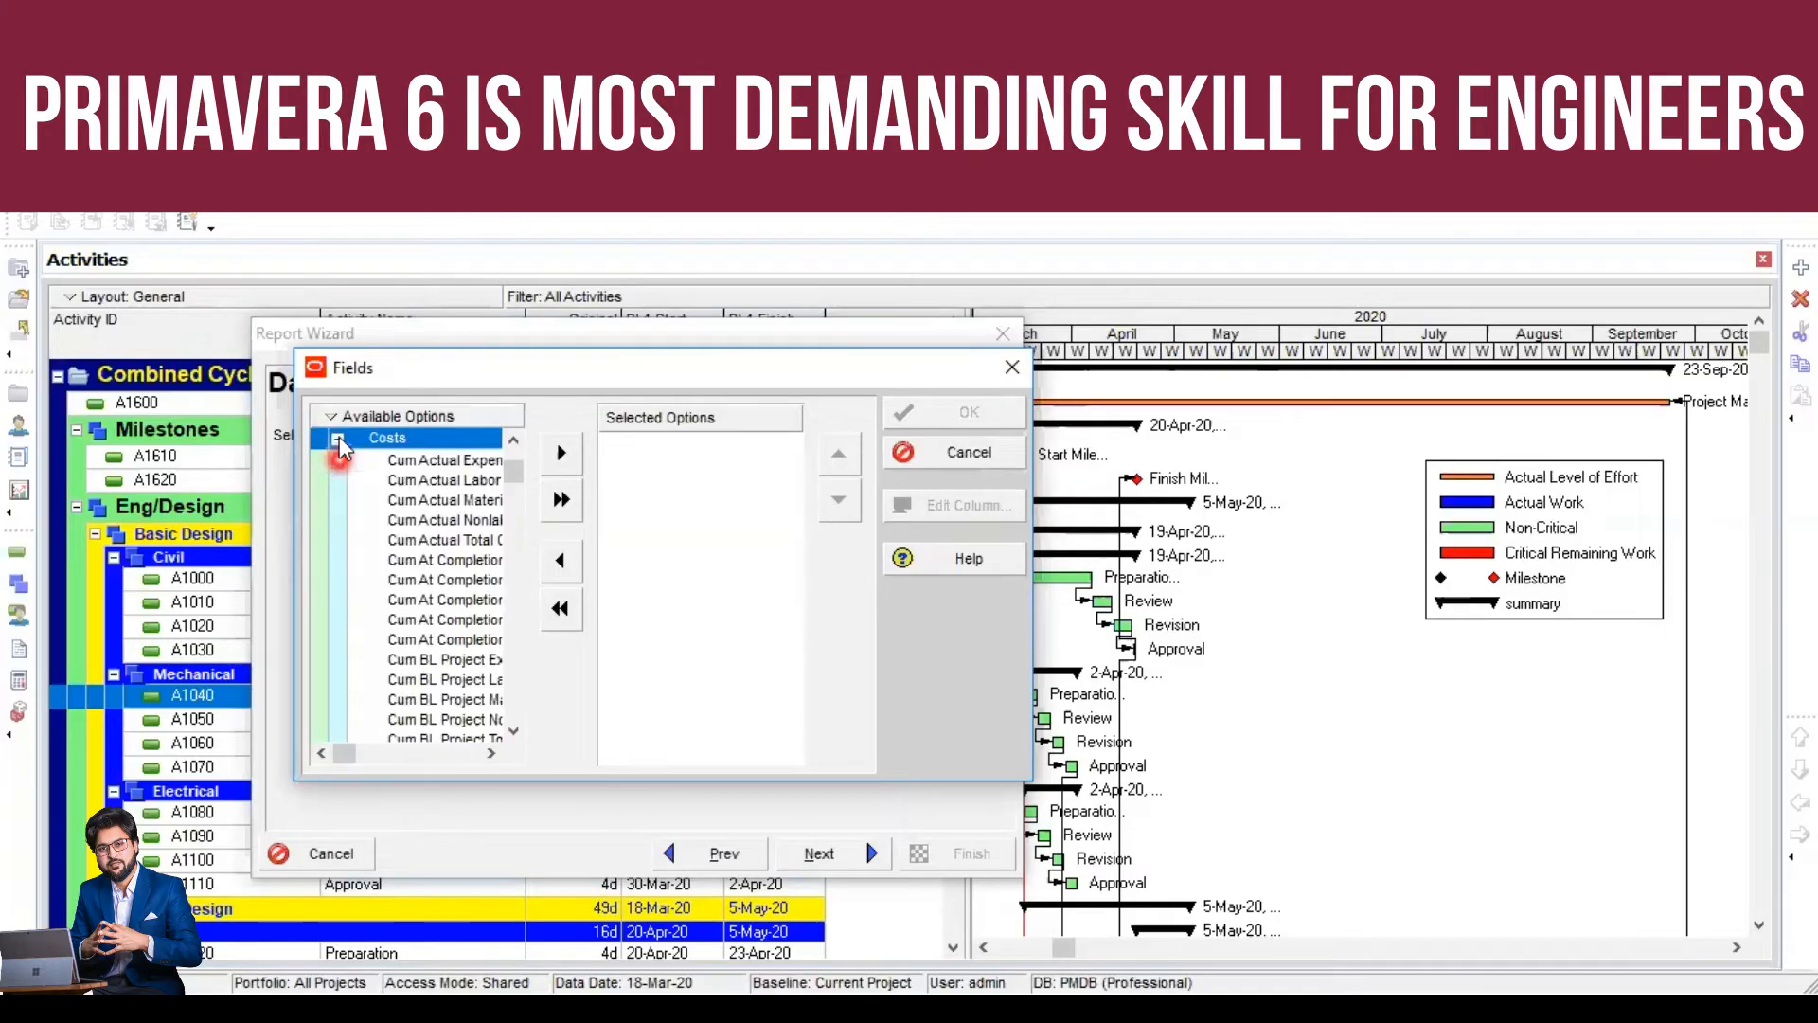
left_click(338, 439)
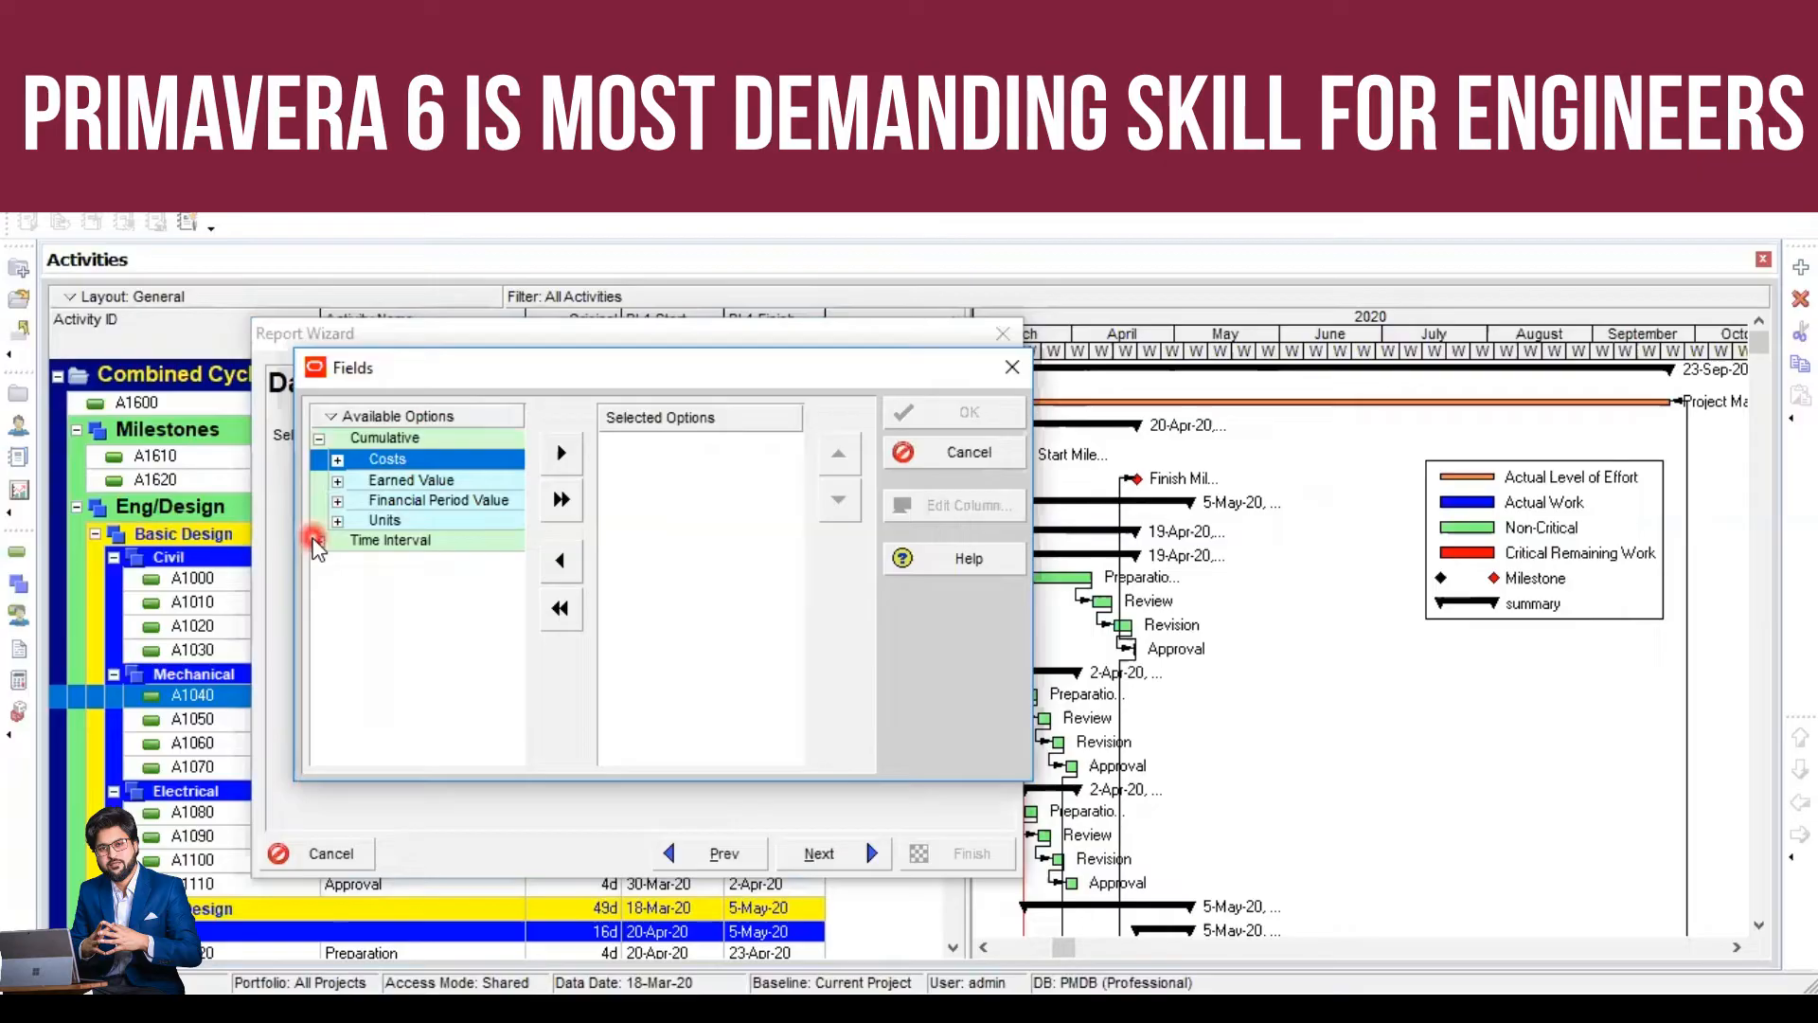
Step: Add Budgeted Total Cost from the Time Interval cost fields to the report's selected fields and apply the selection
left_click(319, 542)
left_click(338, 560)
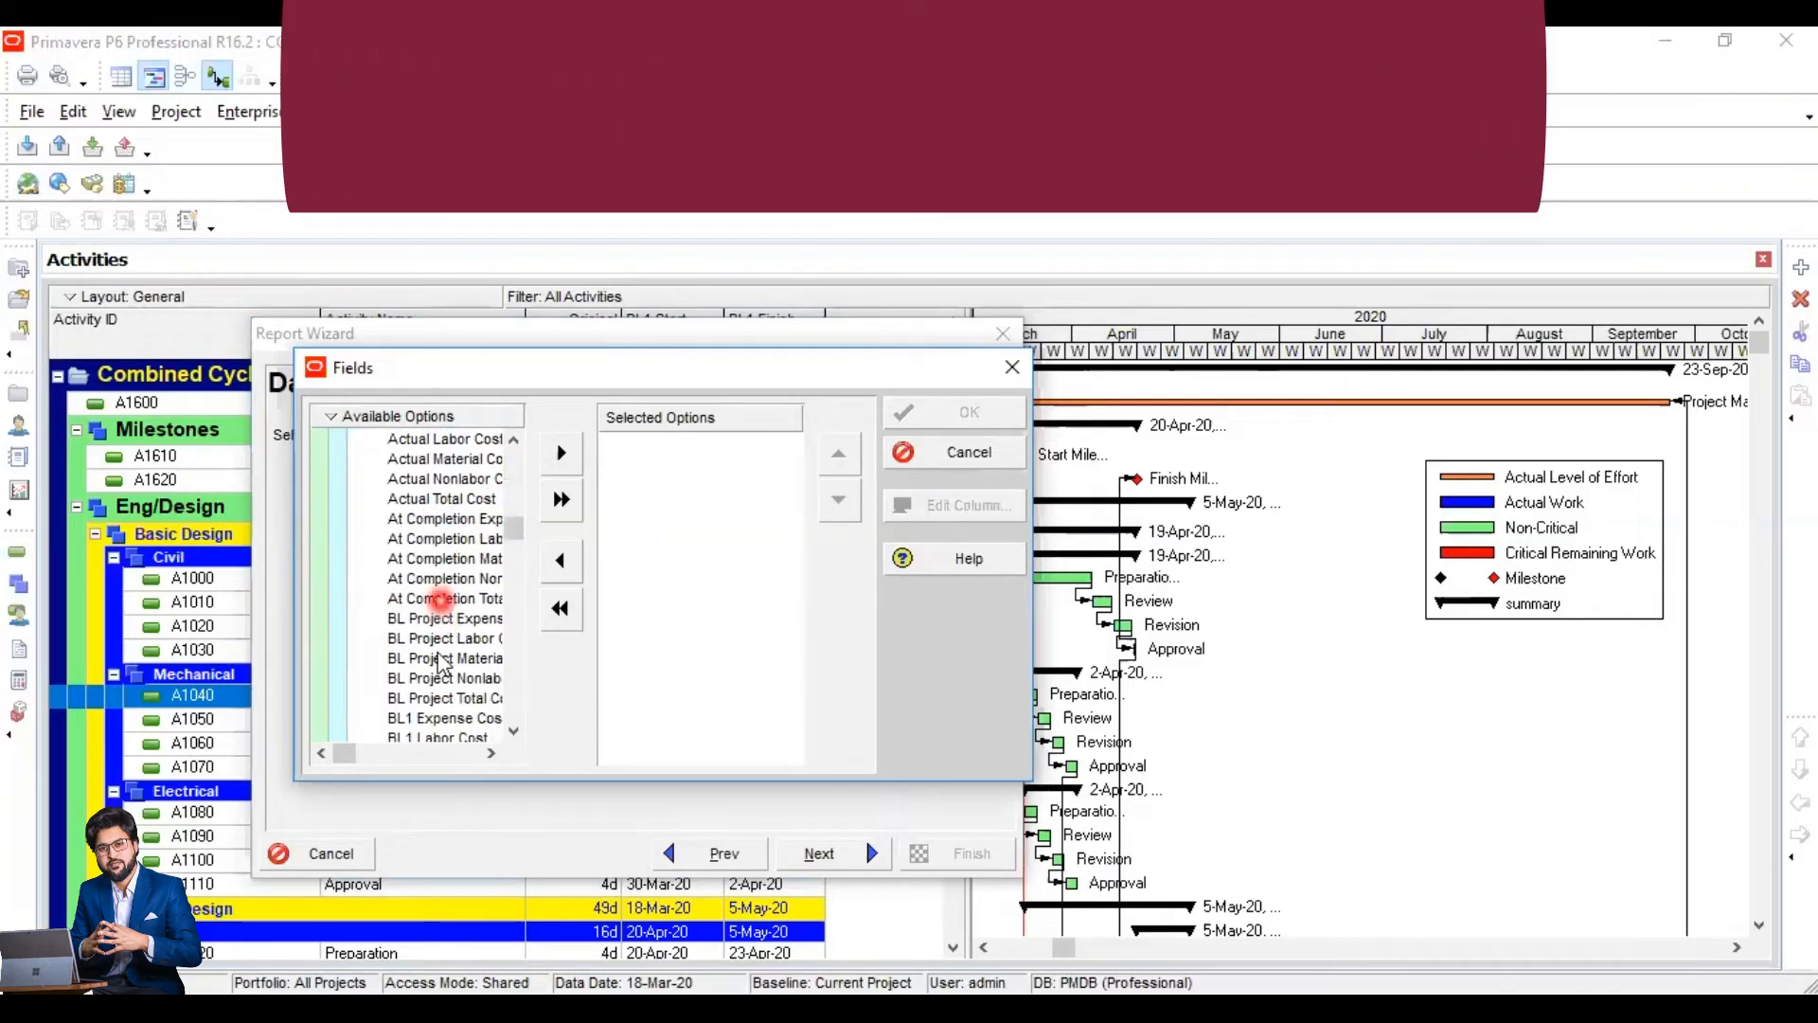
scroll(441, 654, "down", 1)
scroll(439, 660, "down", 1)
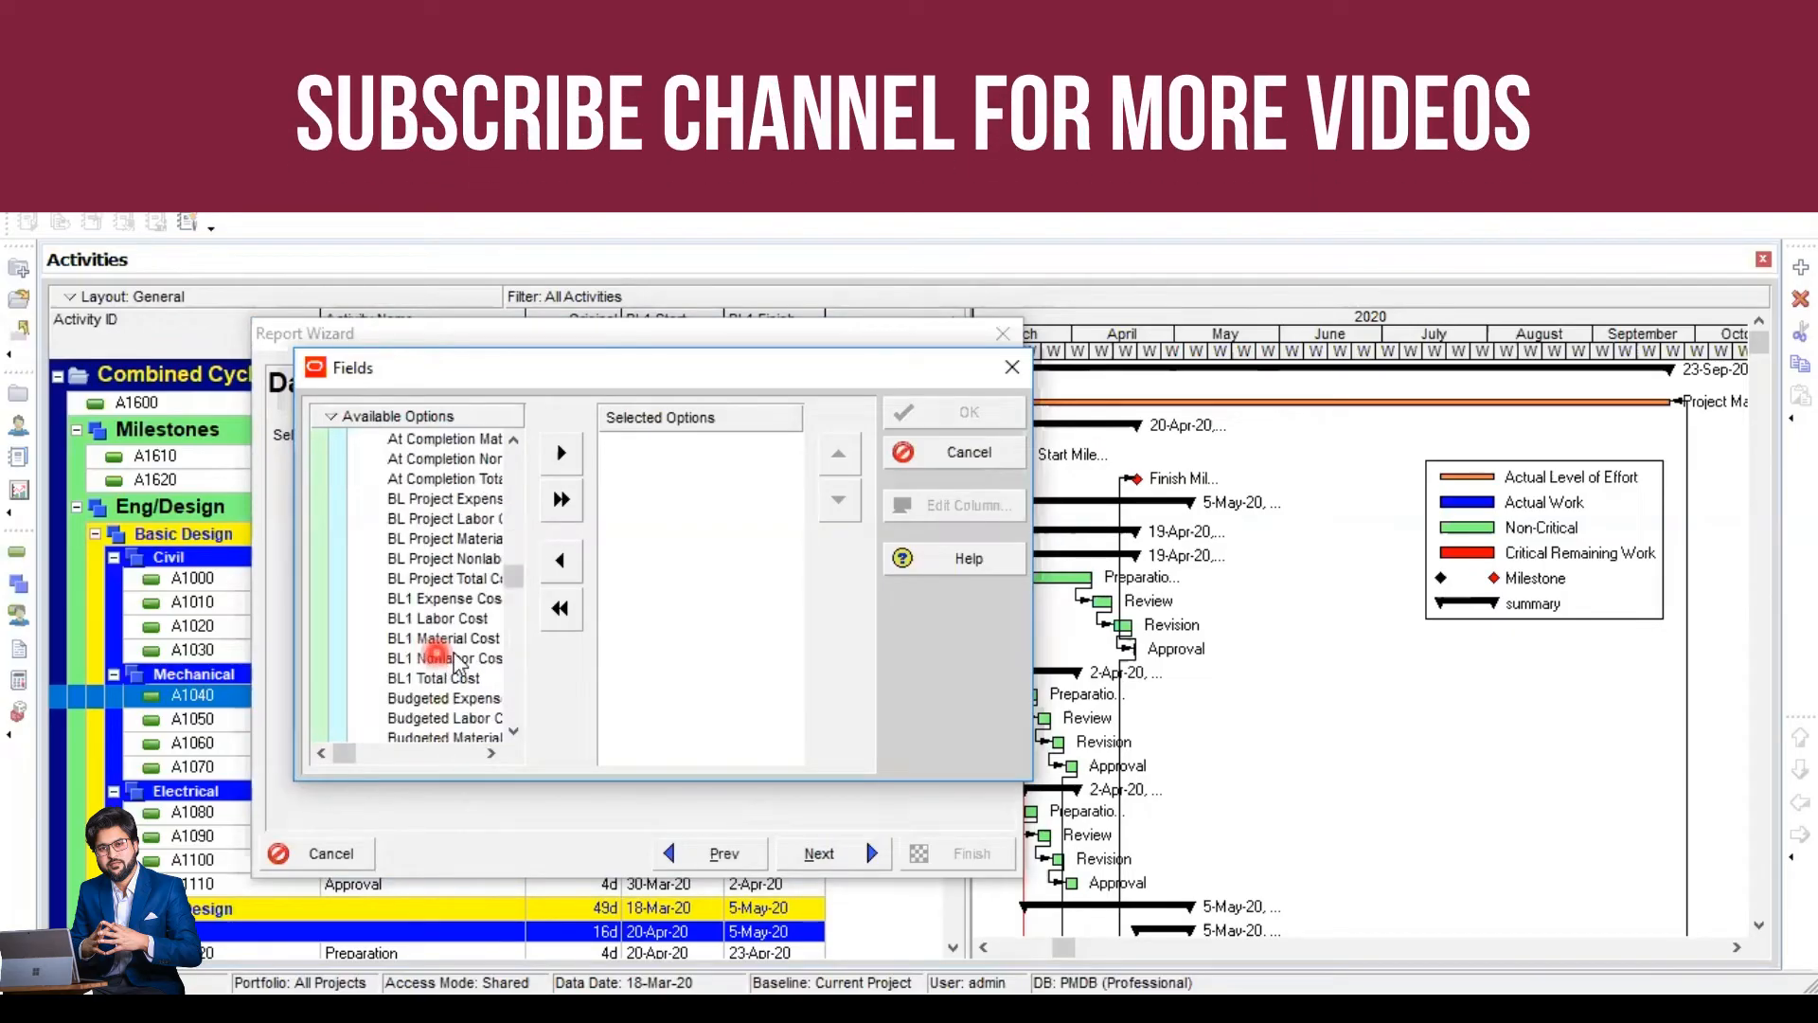
scroll(453, 654, "down", 1)
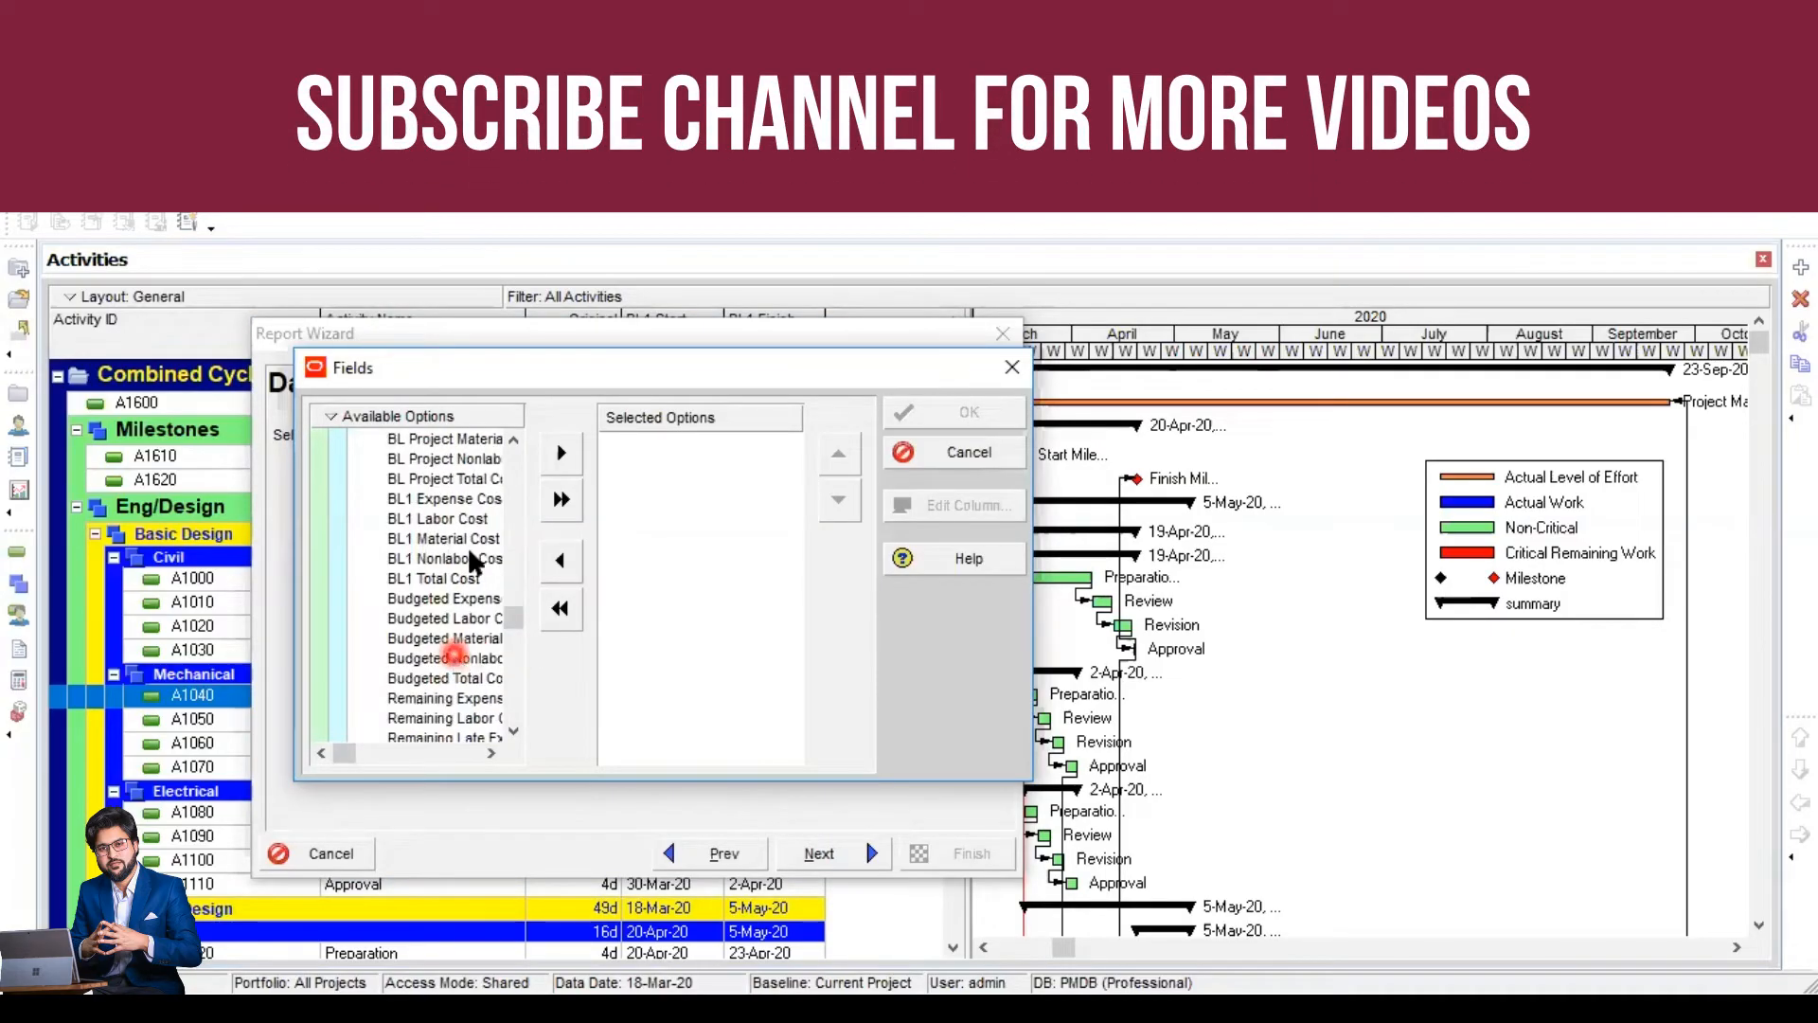
scroll(450, 650, "down", 1)
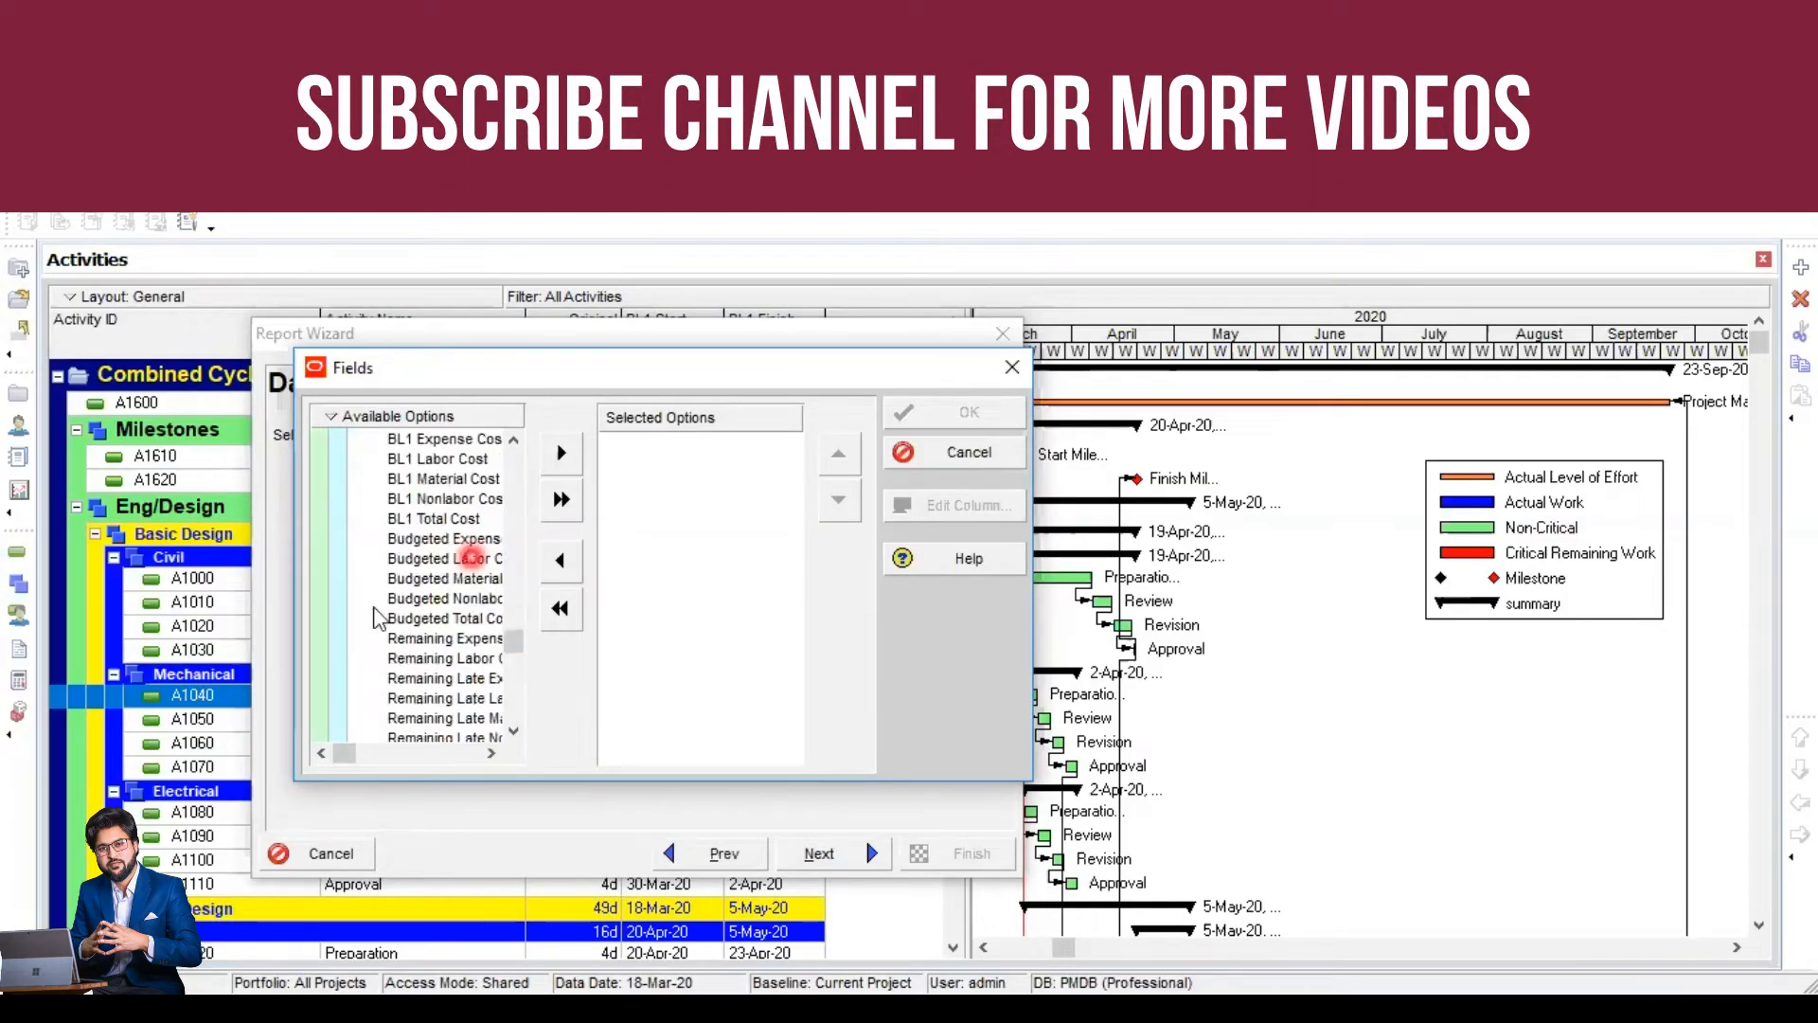
left_click(443, 618)
left_click(561, 453)
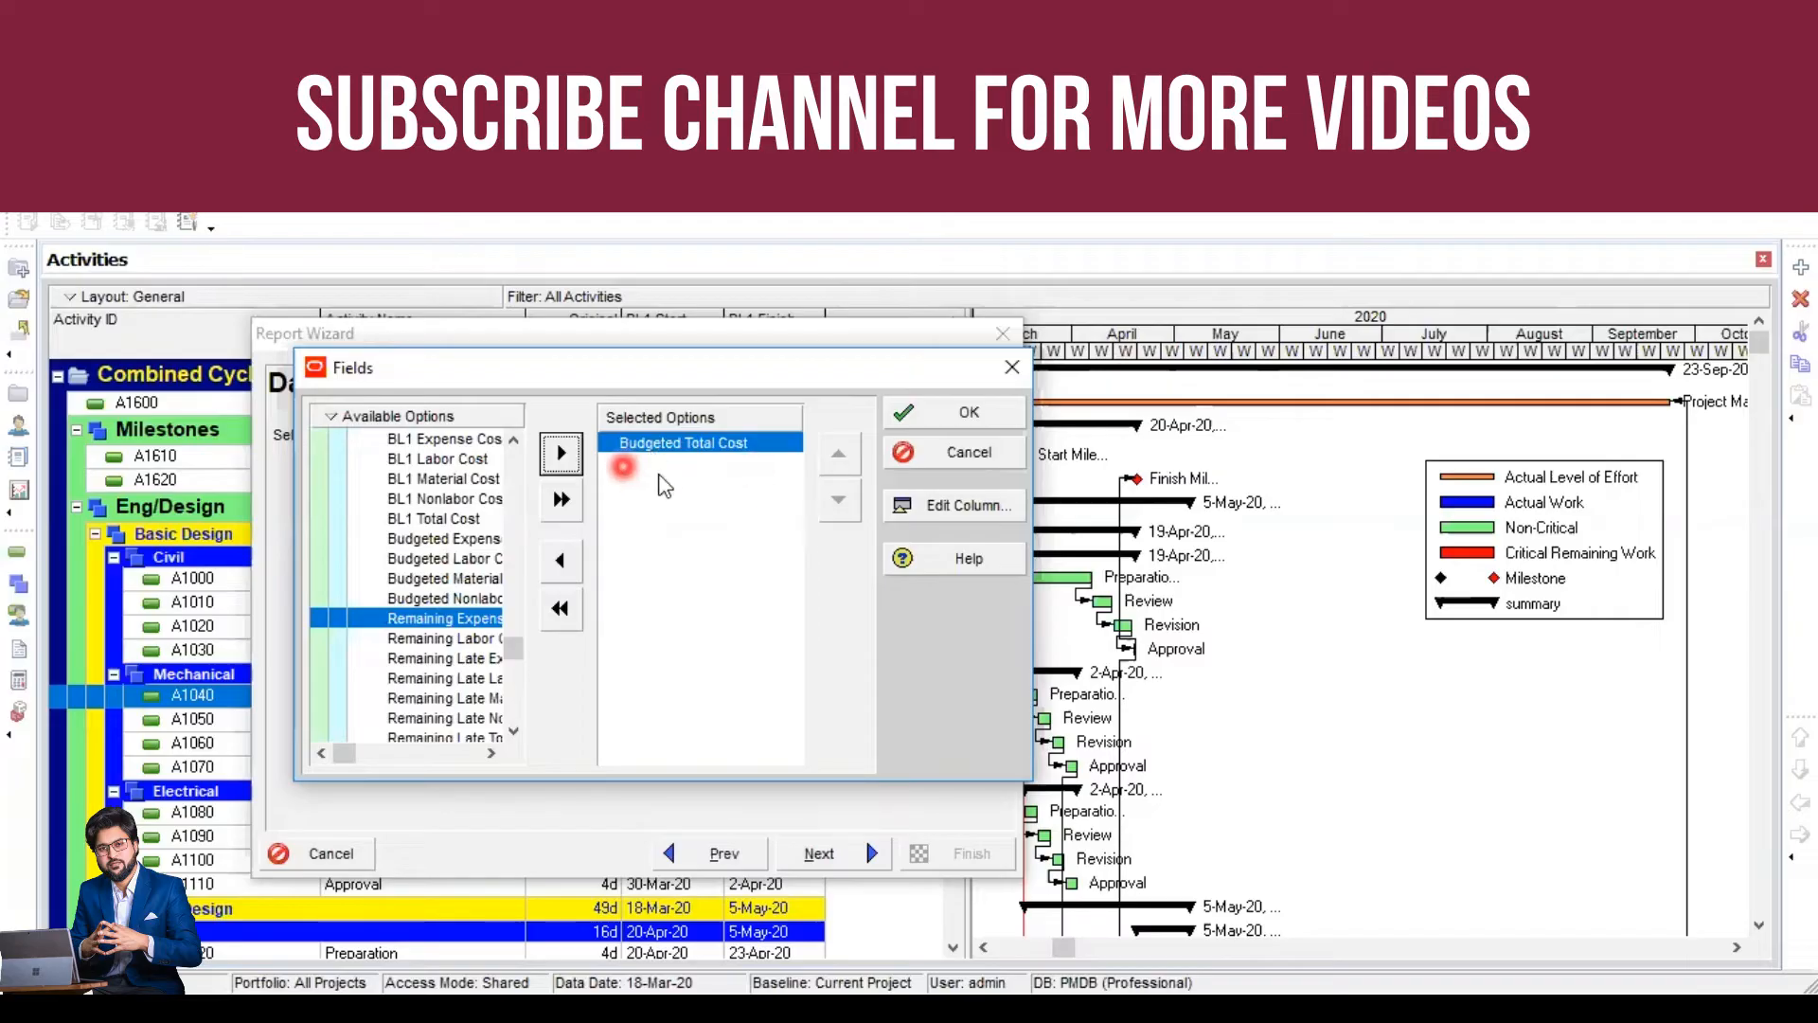
left_click(968, 417)
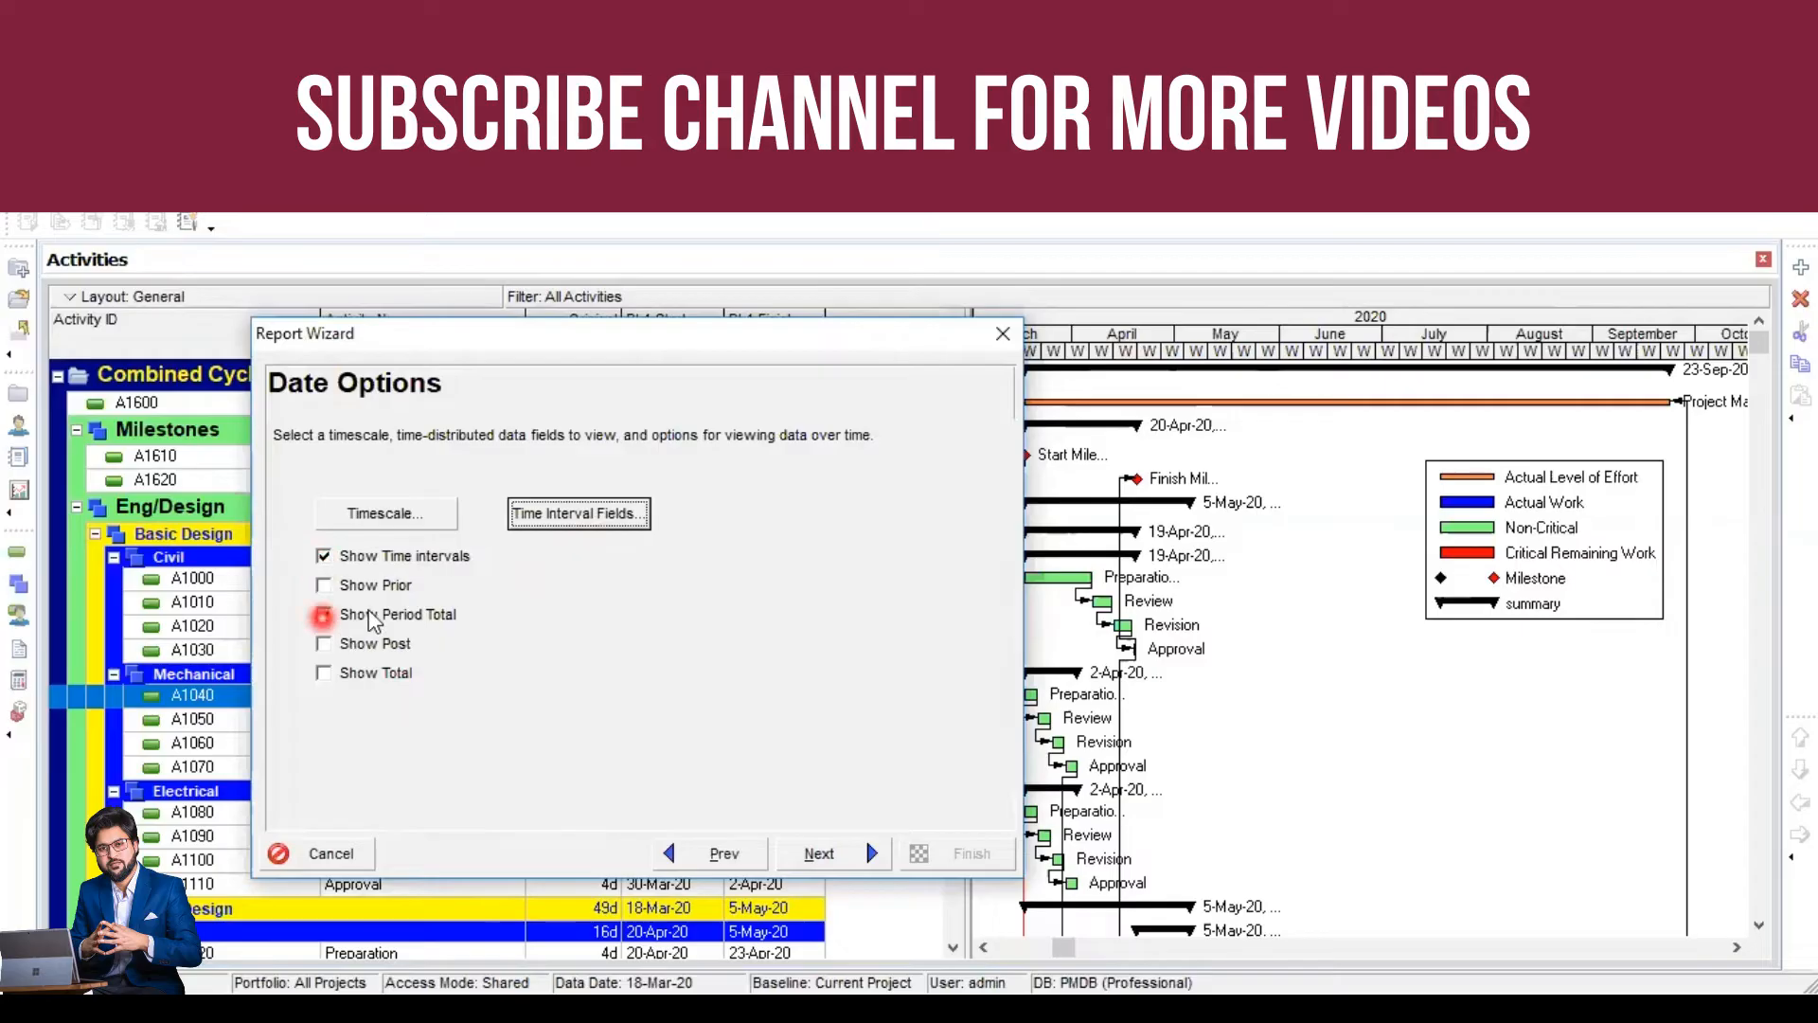
Step: In the report's date options, keep Show Time intervals enabled and turn on Show Period Total
left_click(322, 558)
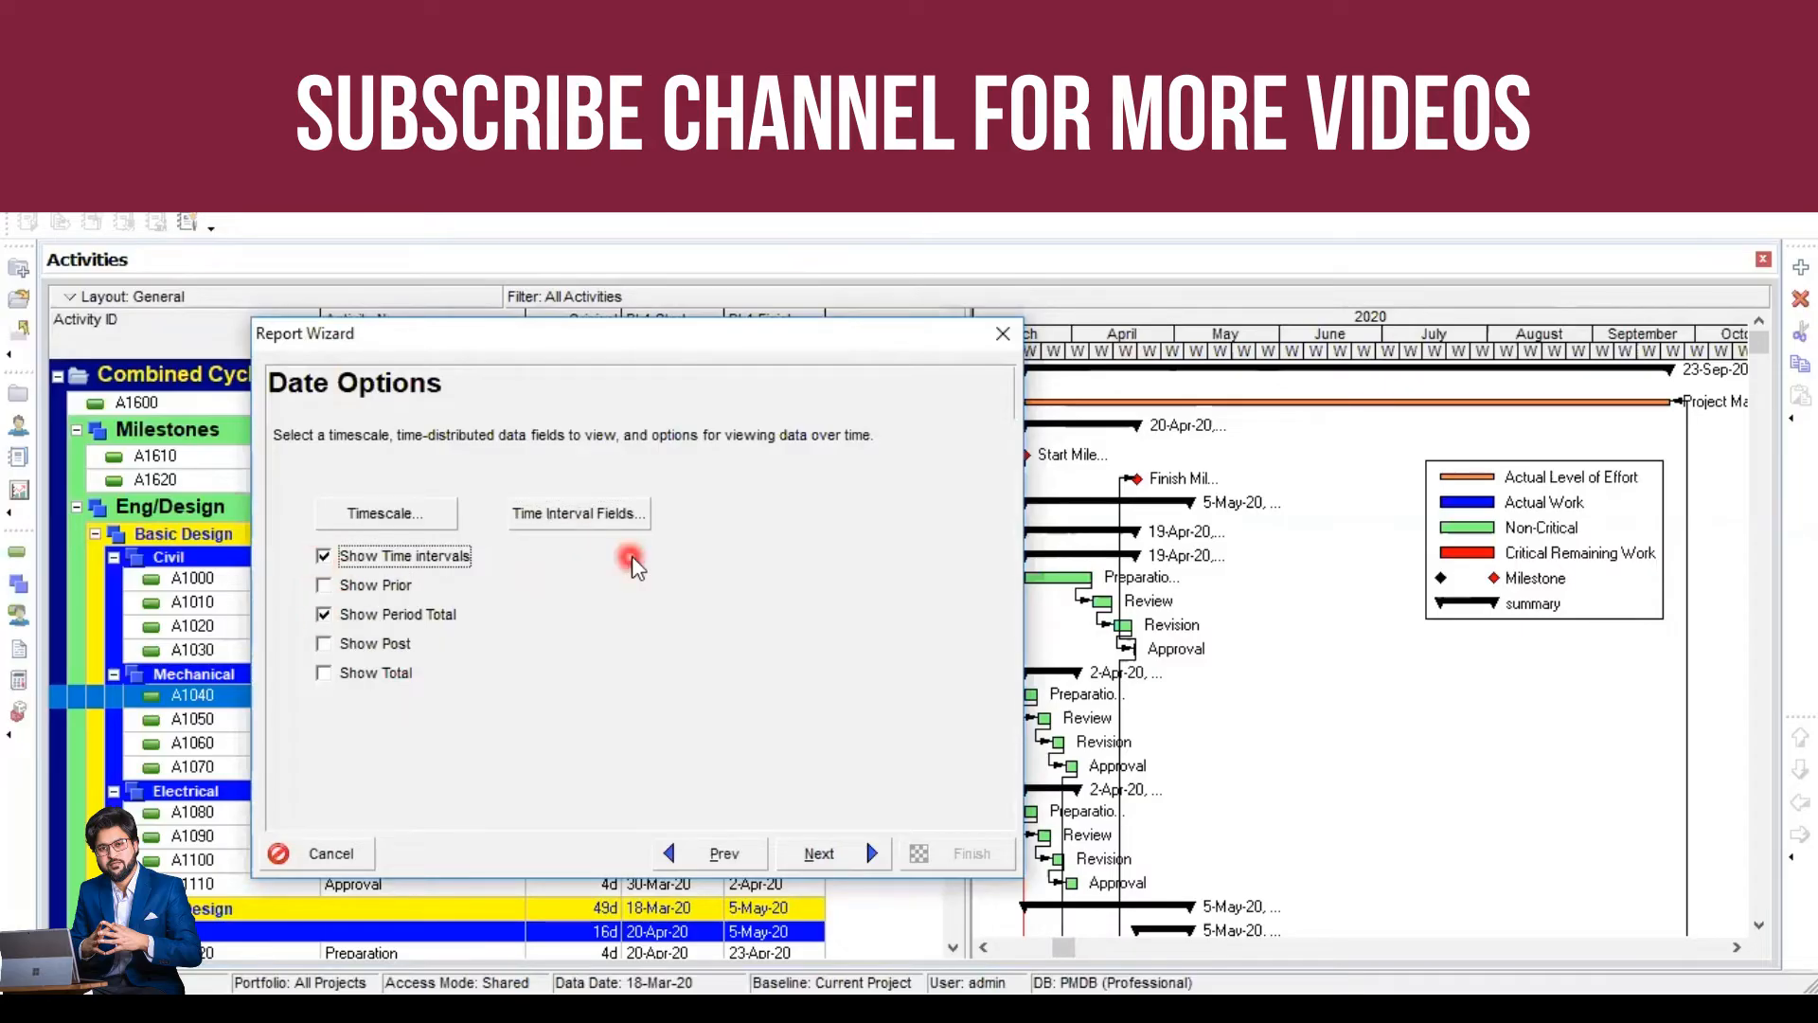
left_click(324, 615)
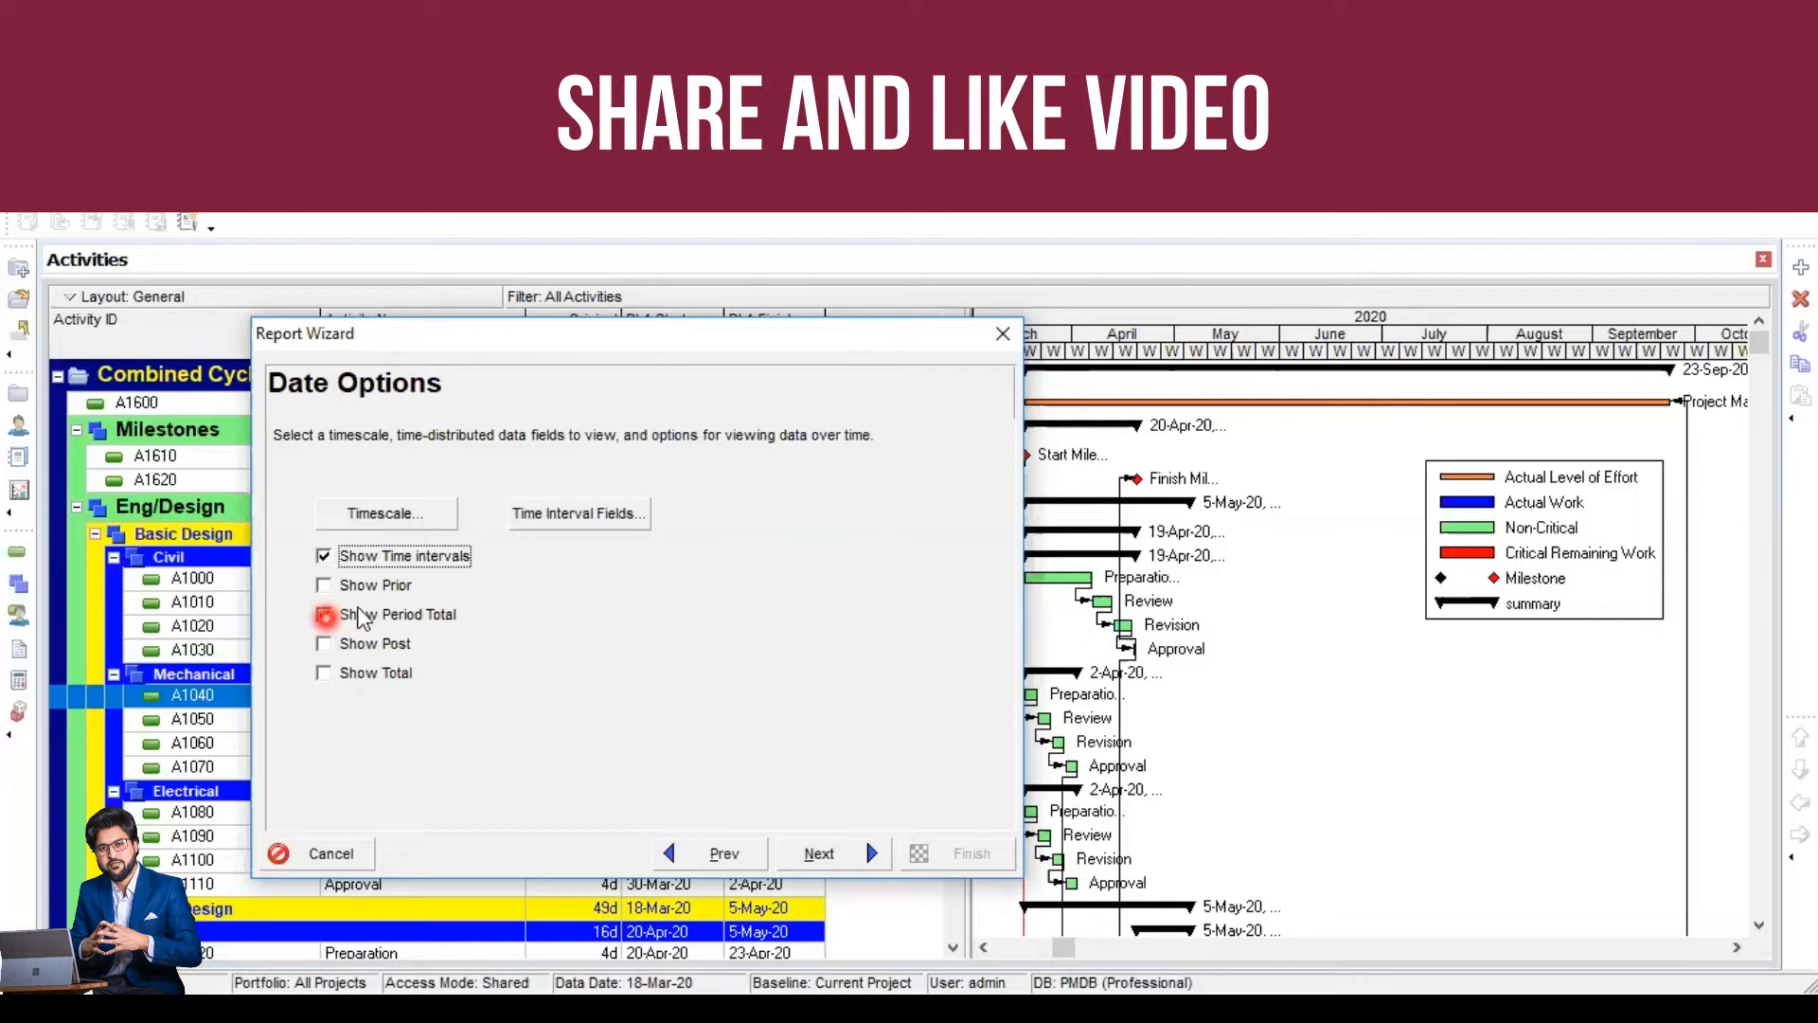
left_click(326, 617)
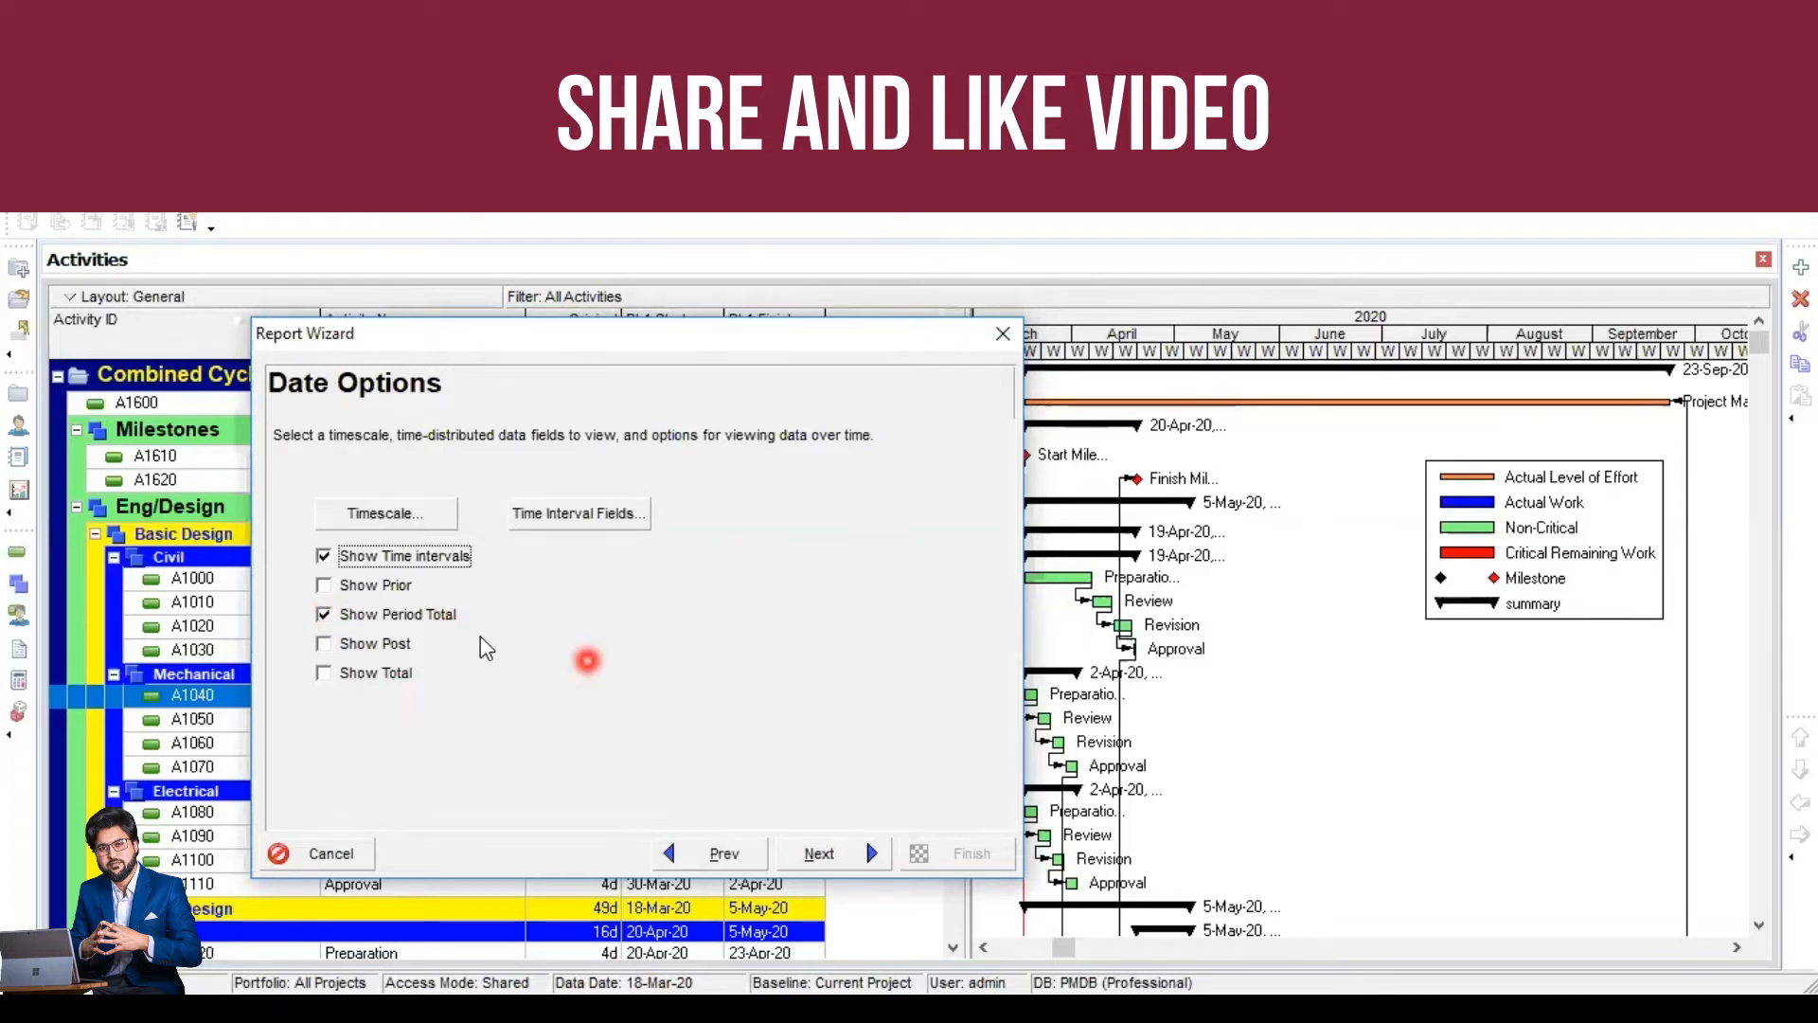
left_click(407, 616)
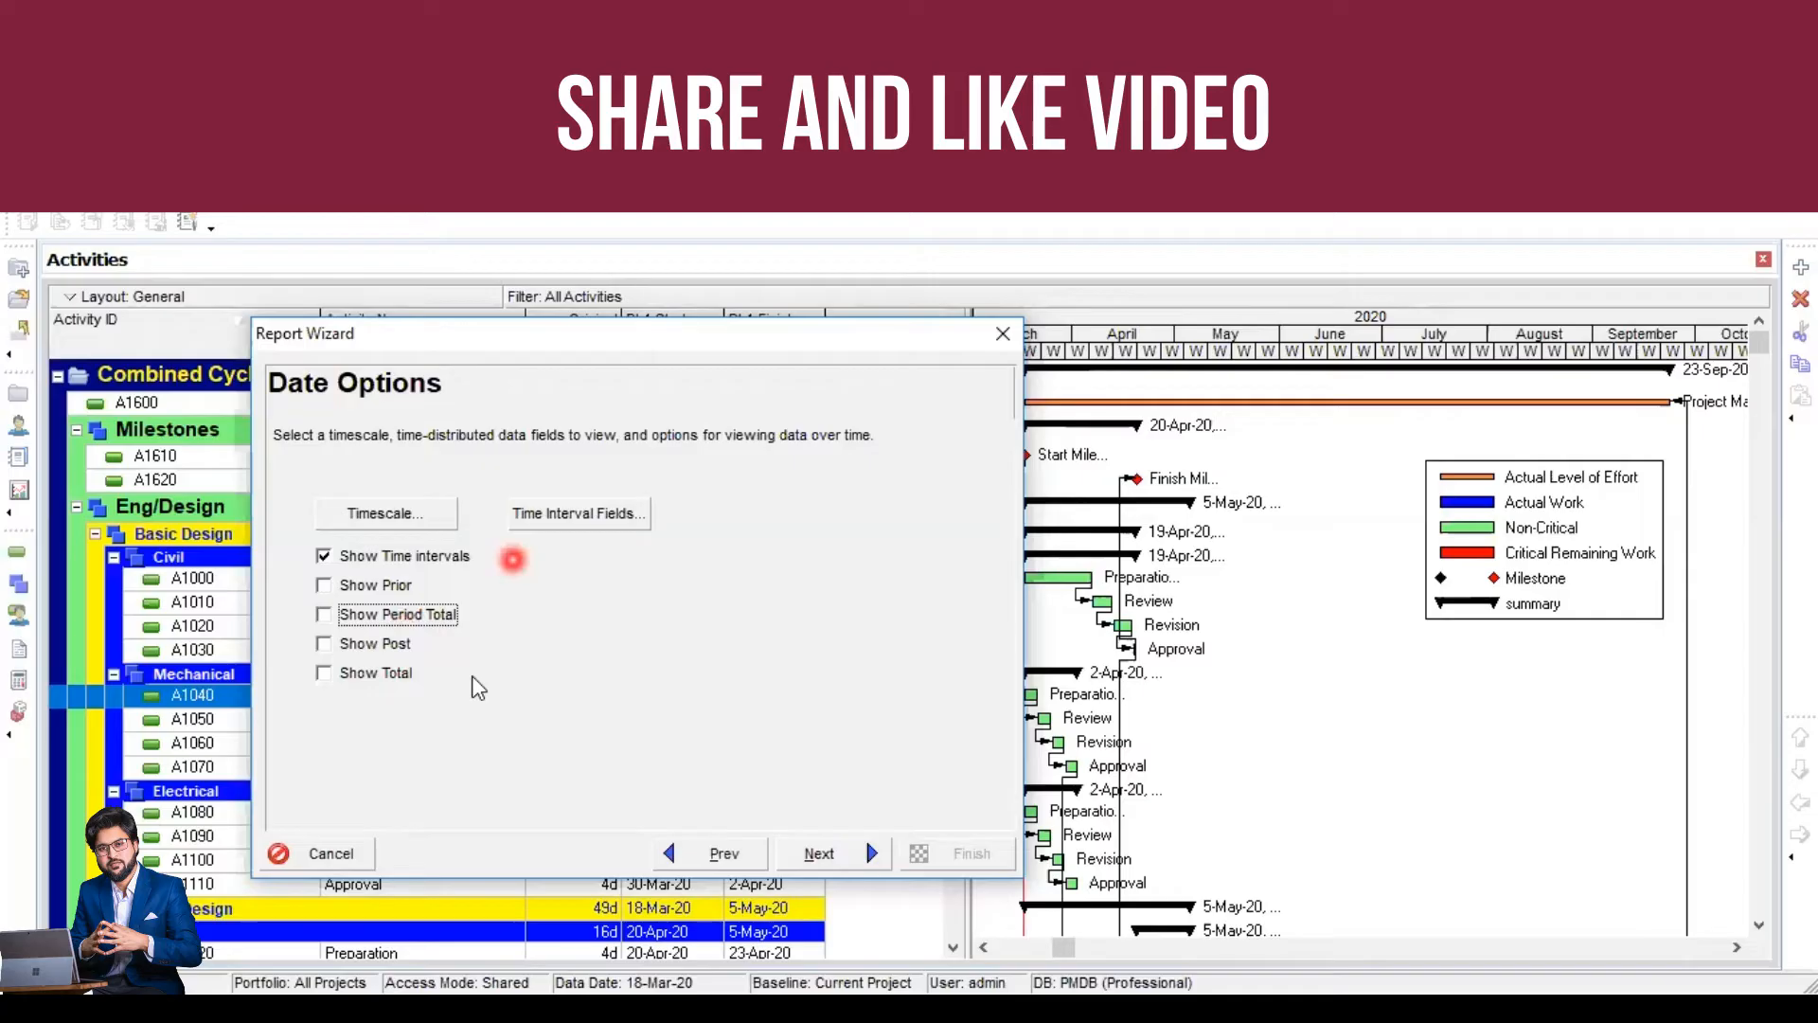
left_click(325, 616)
Step: Title the report "CCPP-738 Jan-28" and continue to the report generation page
left_click_drag(399, 571, 298, 568)
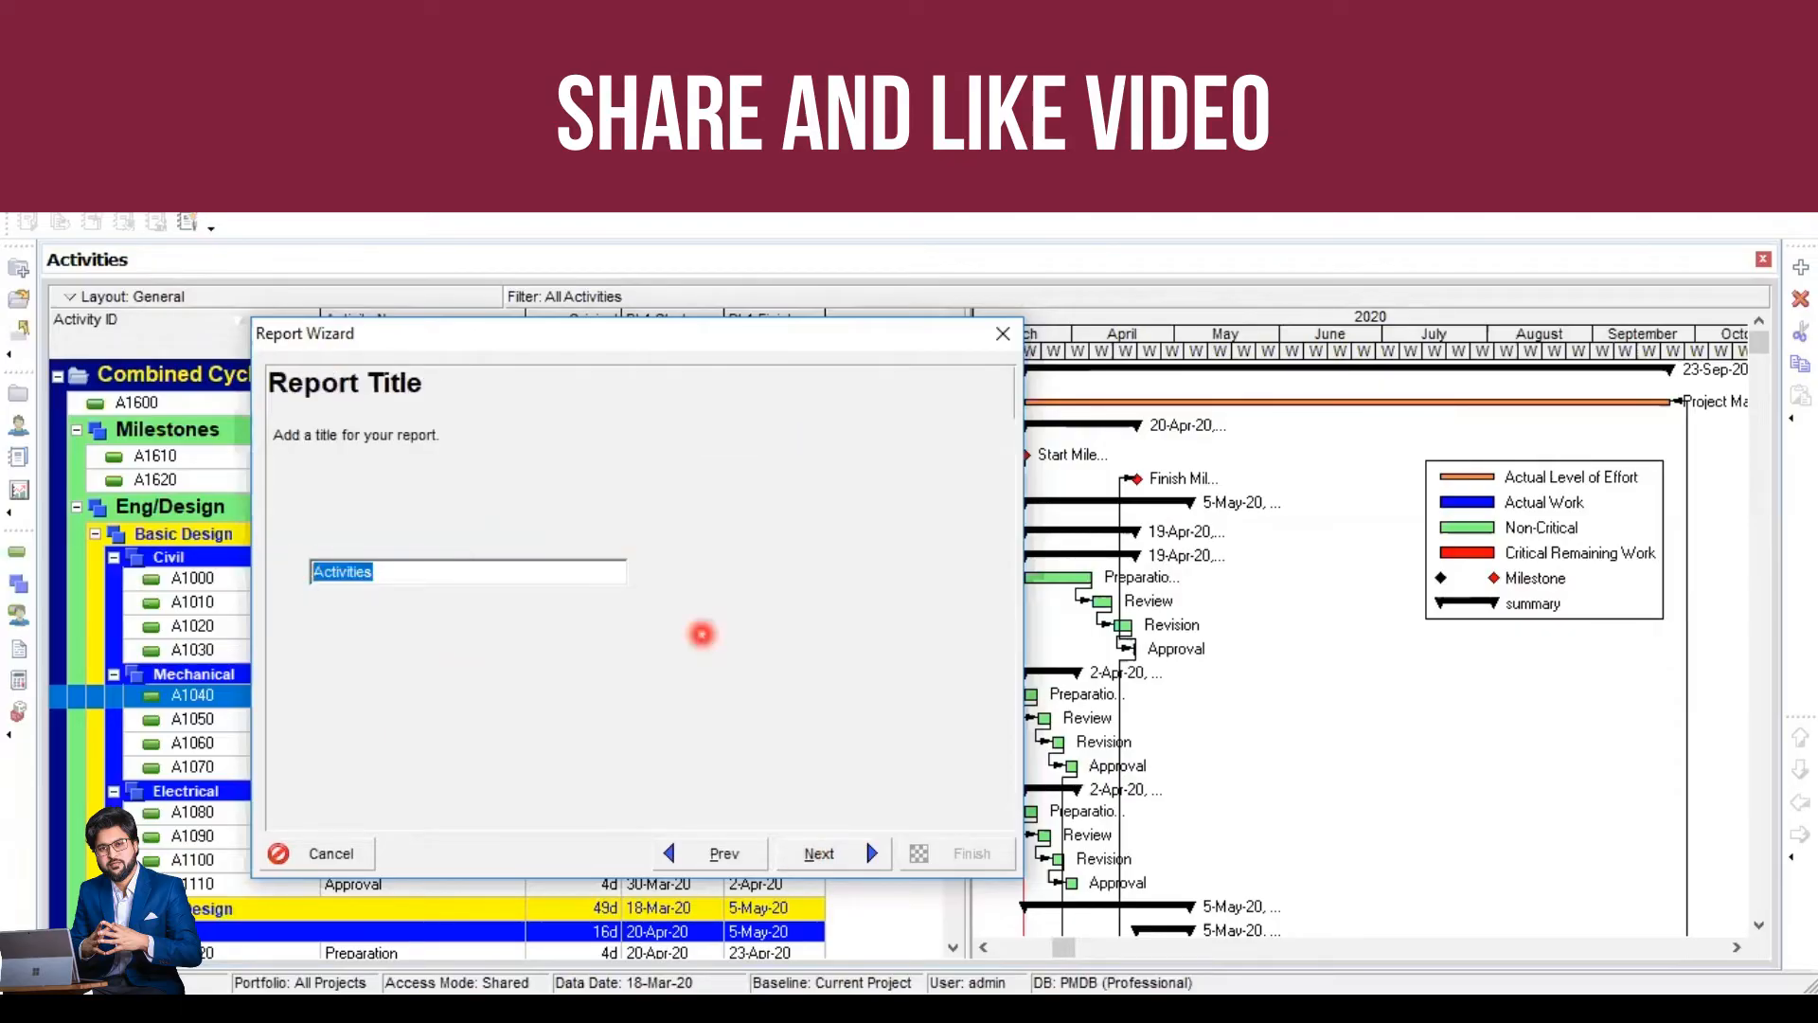
type("CCPP-738 Jan-28")
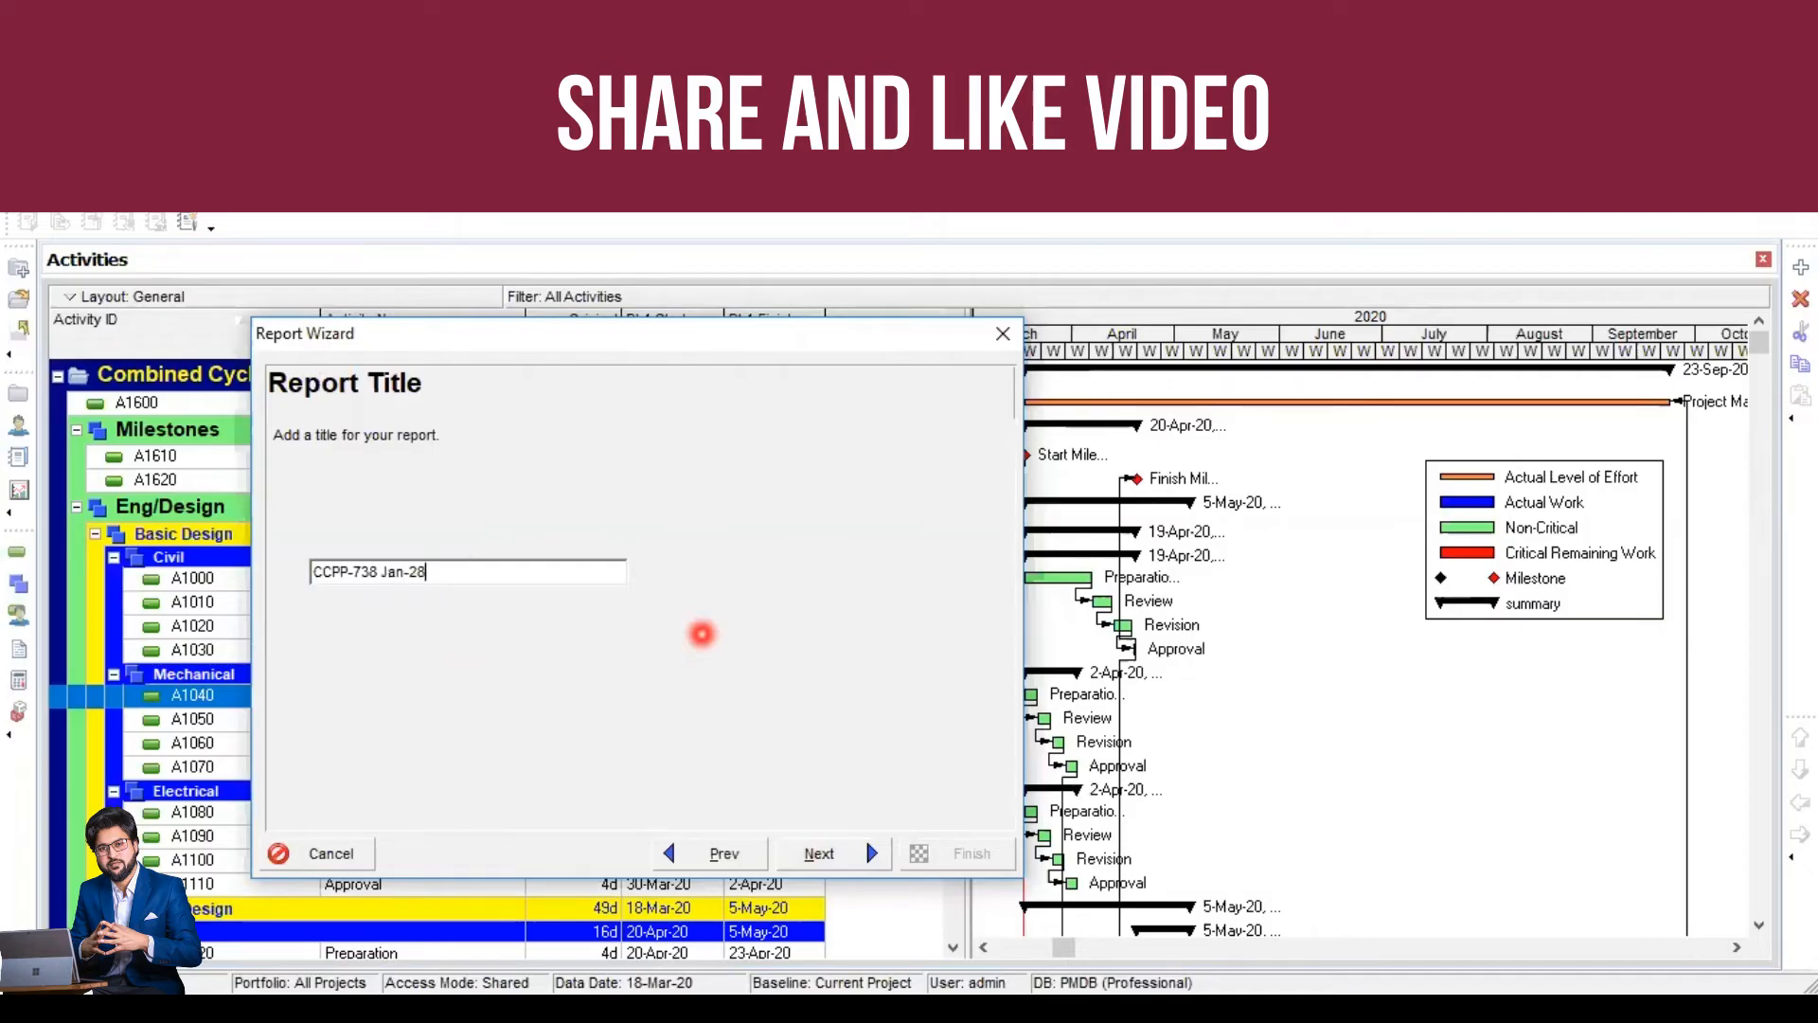
left_click(818, 855)
Step: Run the report with HTML File as its output format
left_click(472, 560)
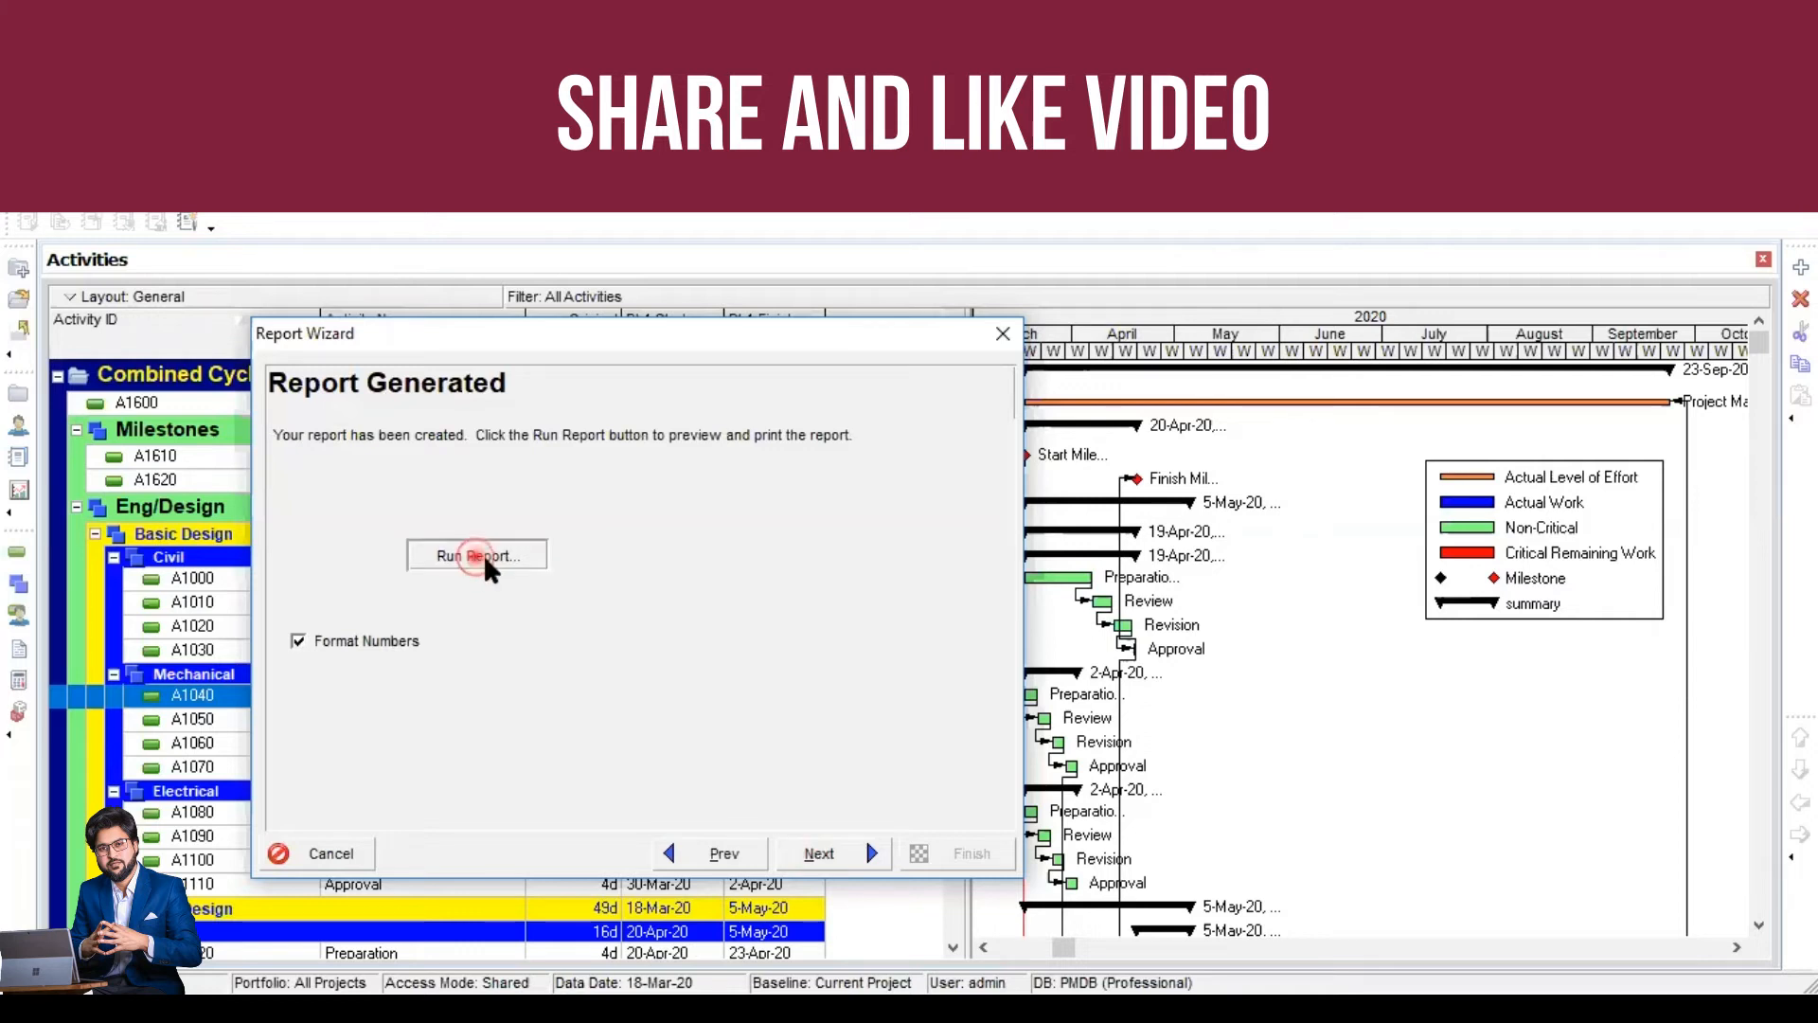
left_click(916, 299)
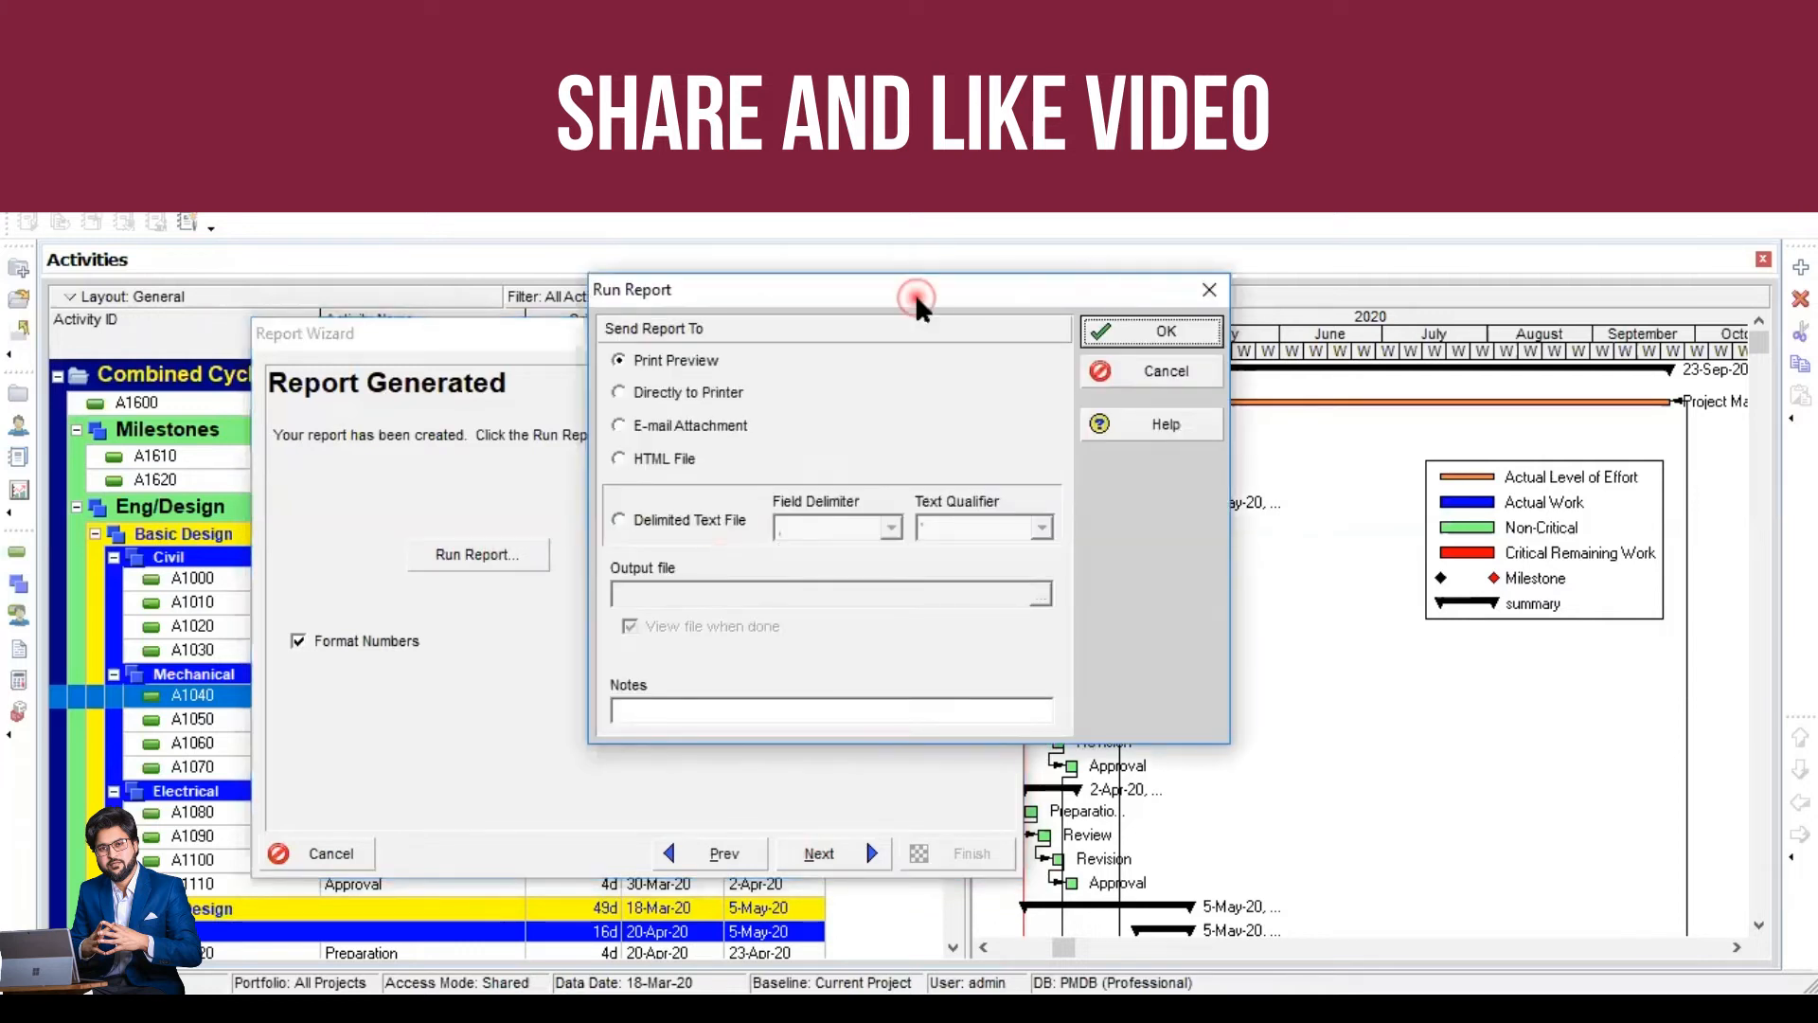
left_click_drag(917, 298, 606, 315)
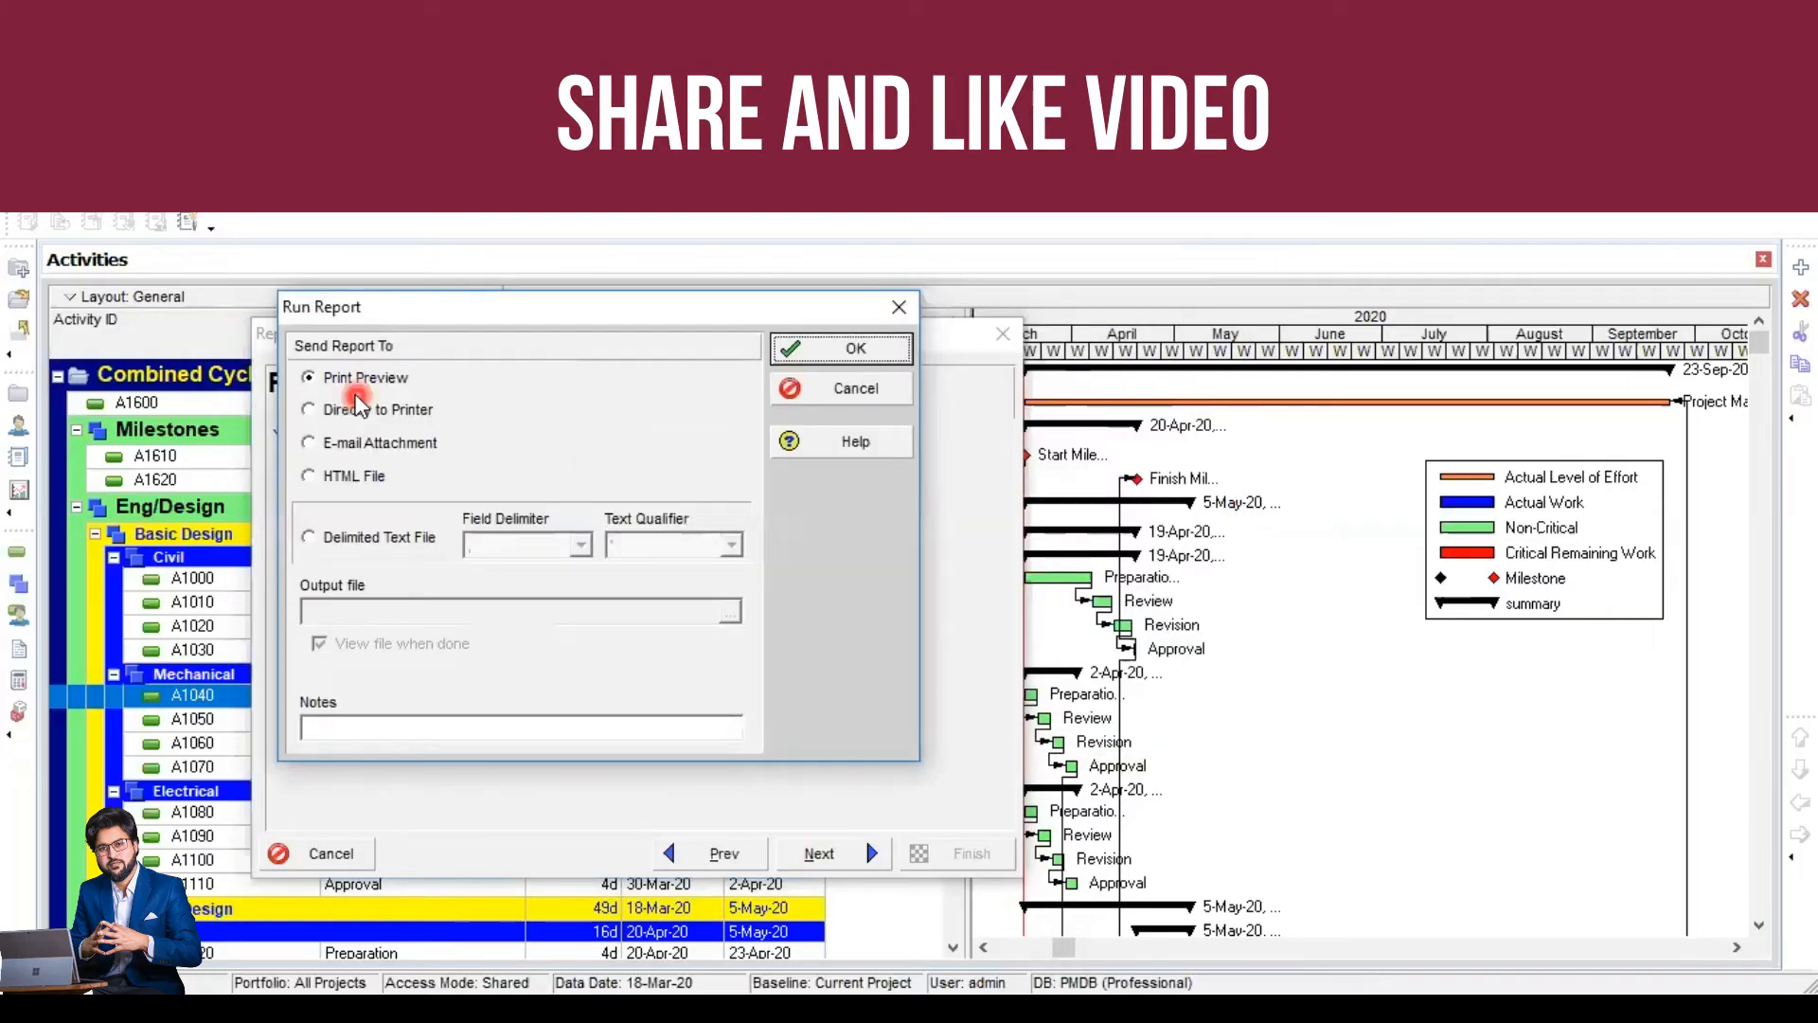
left_click(356, 393)
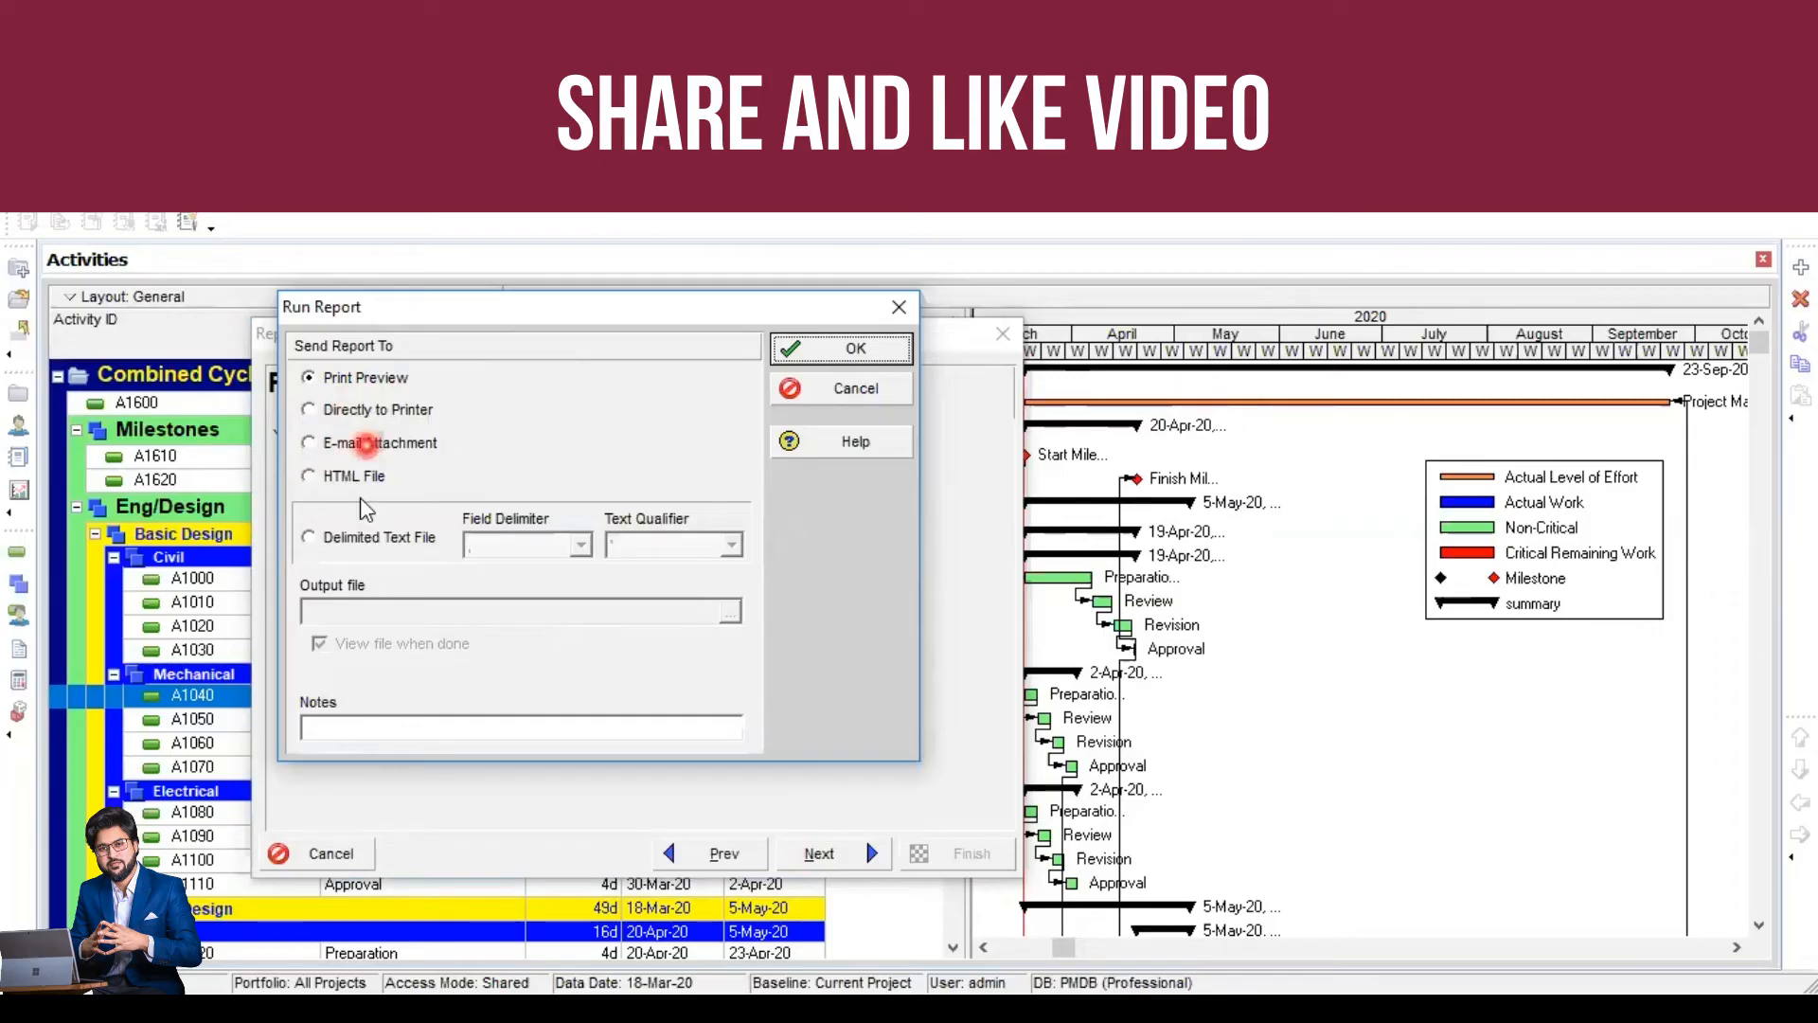
left_click(310, 479)
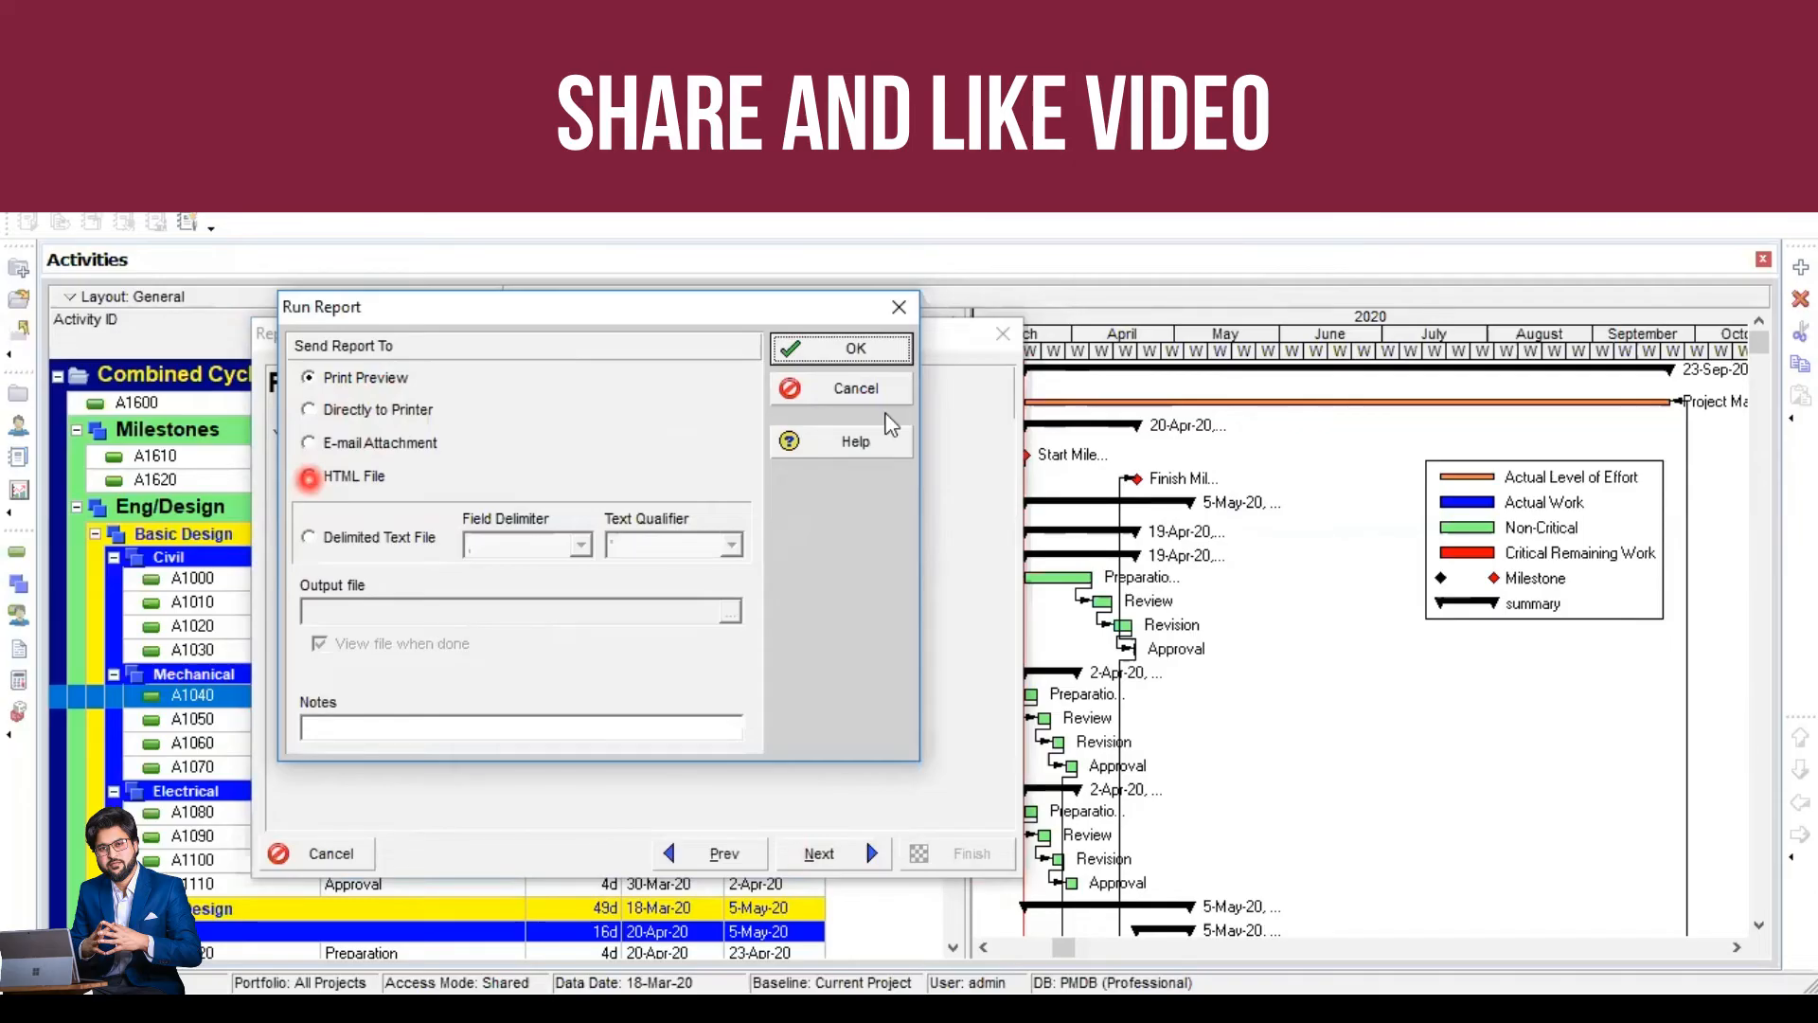
left_click(864, 354)
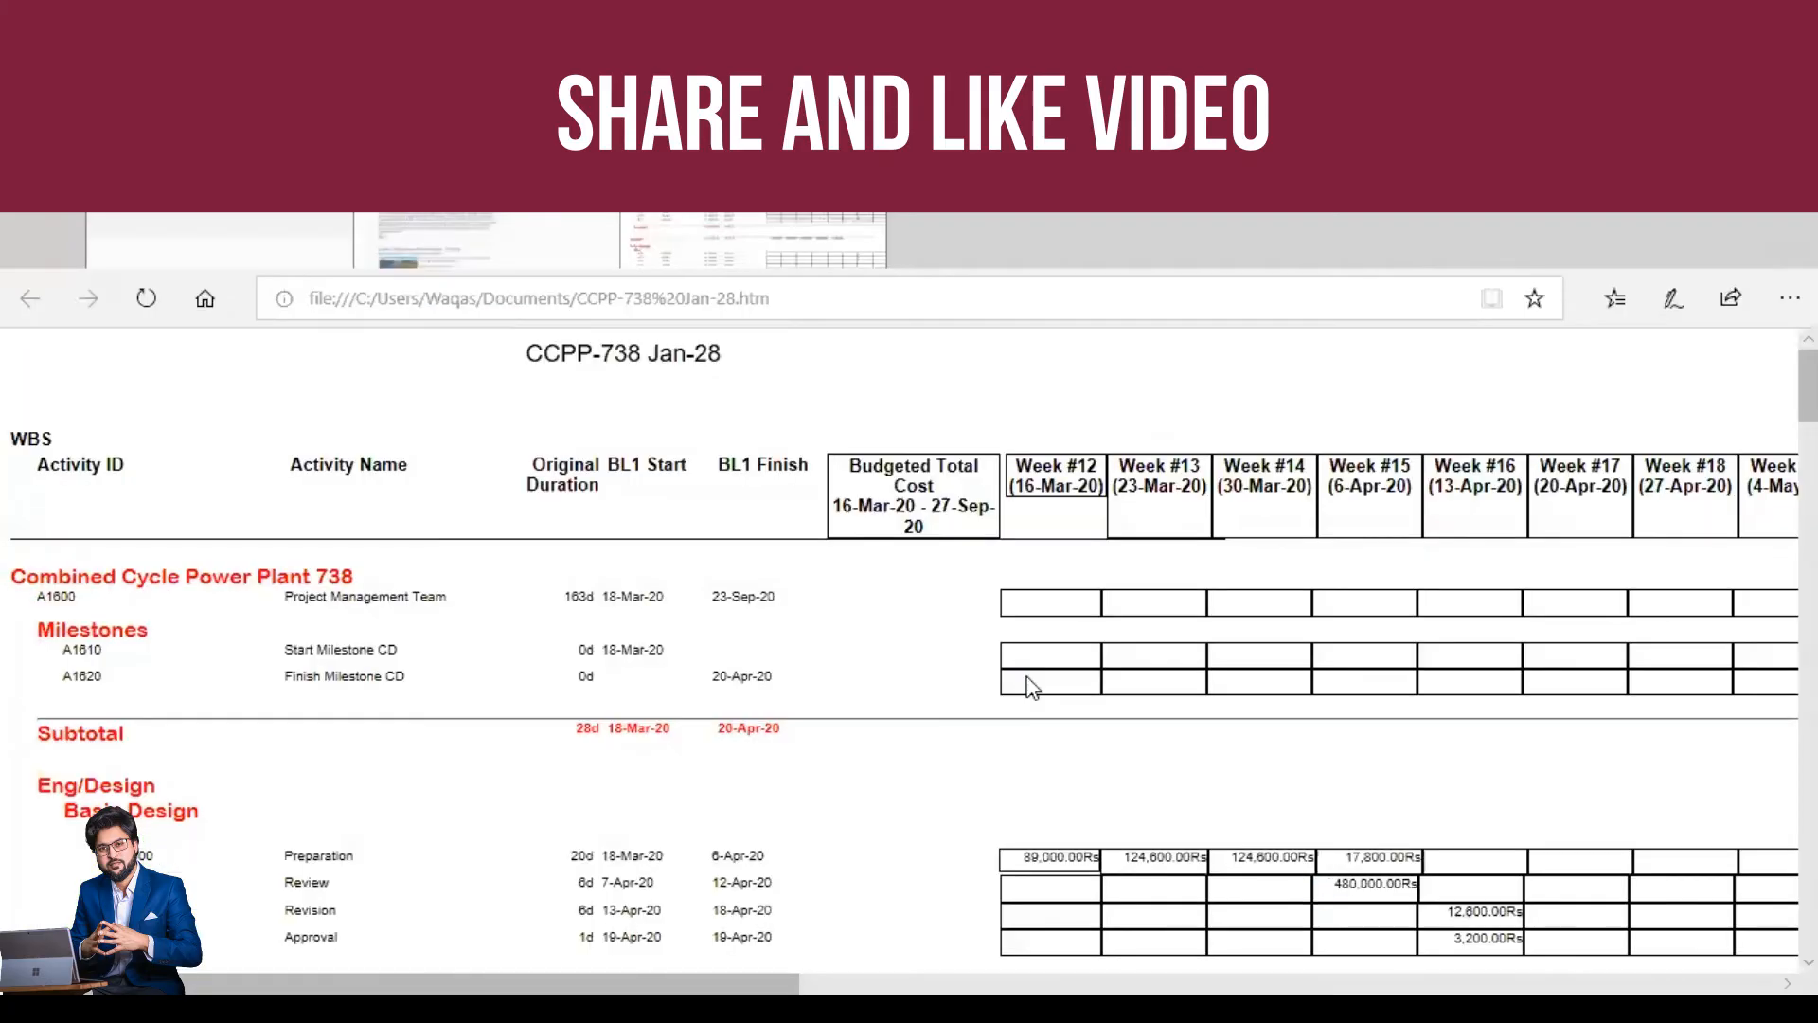
Step: Examine the generated HTML report, from its activity rows and weekly cost columns through to the Period Total column
scroll(1032, 687, "down", 3)
scroll(8, 580, "up", 3)
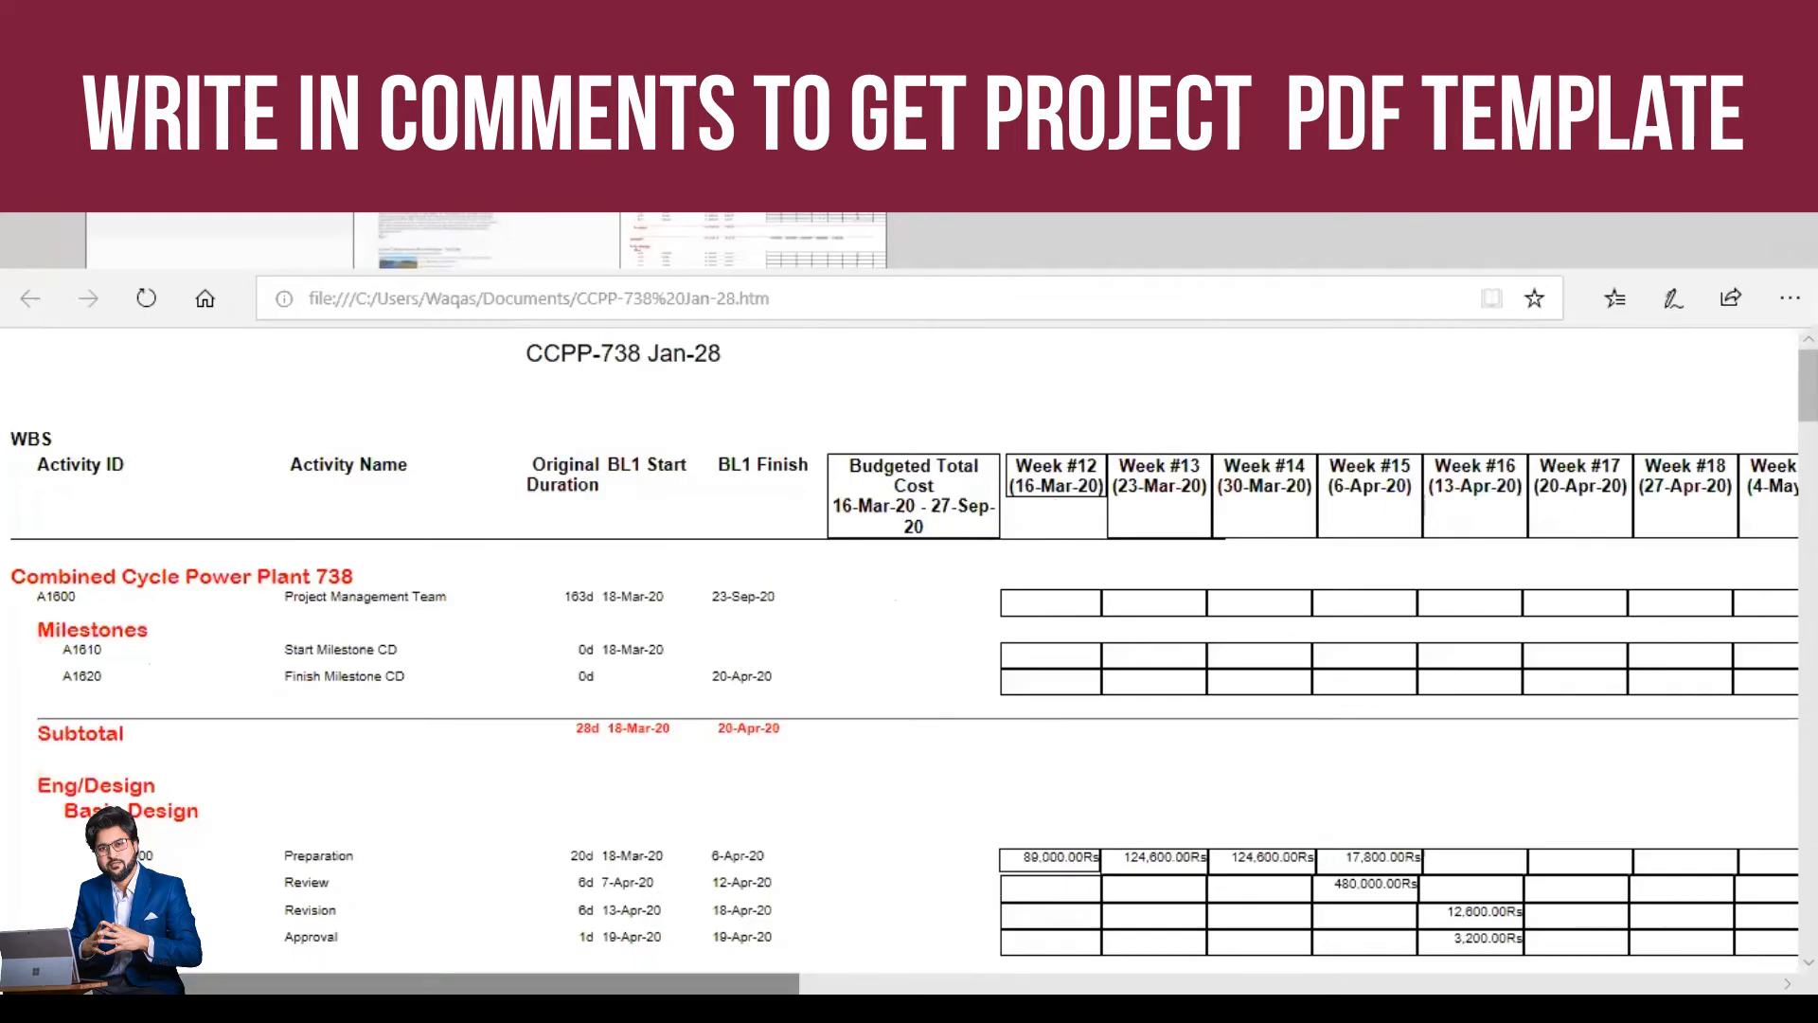
left_click_drag(569, 984, 1543, 984)
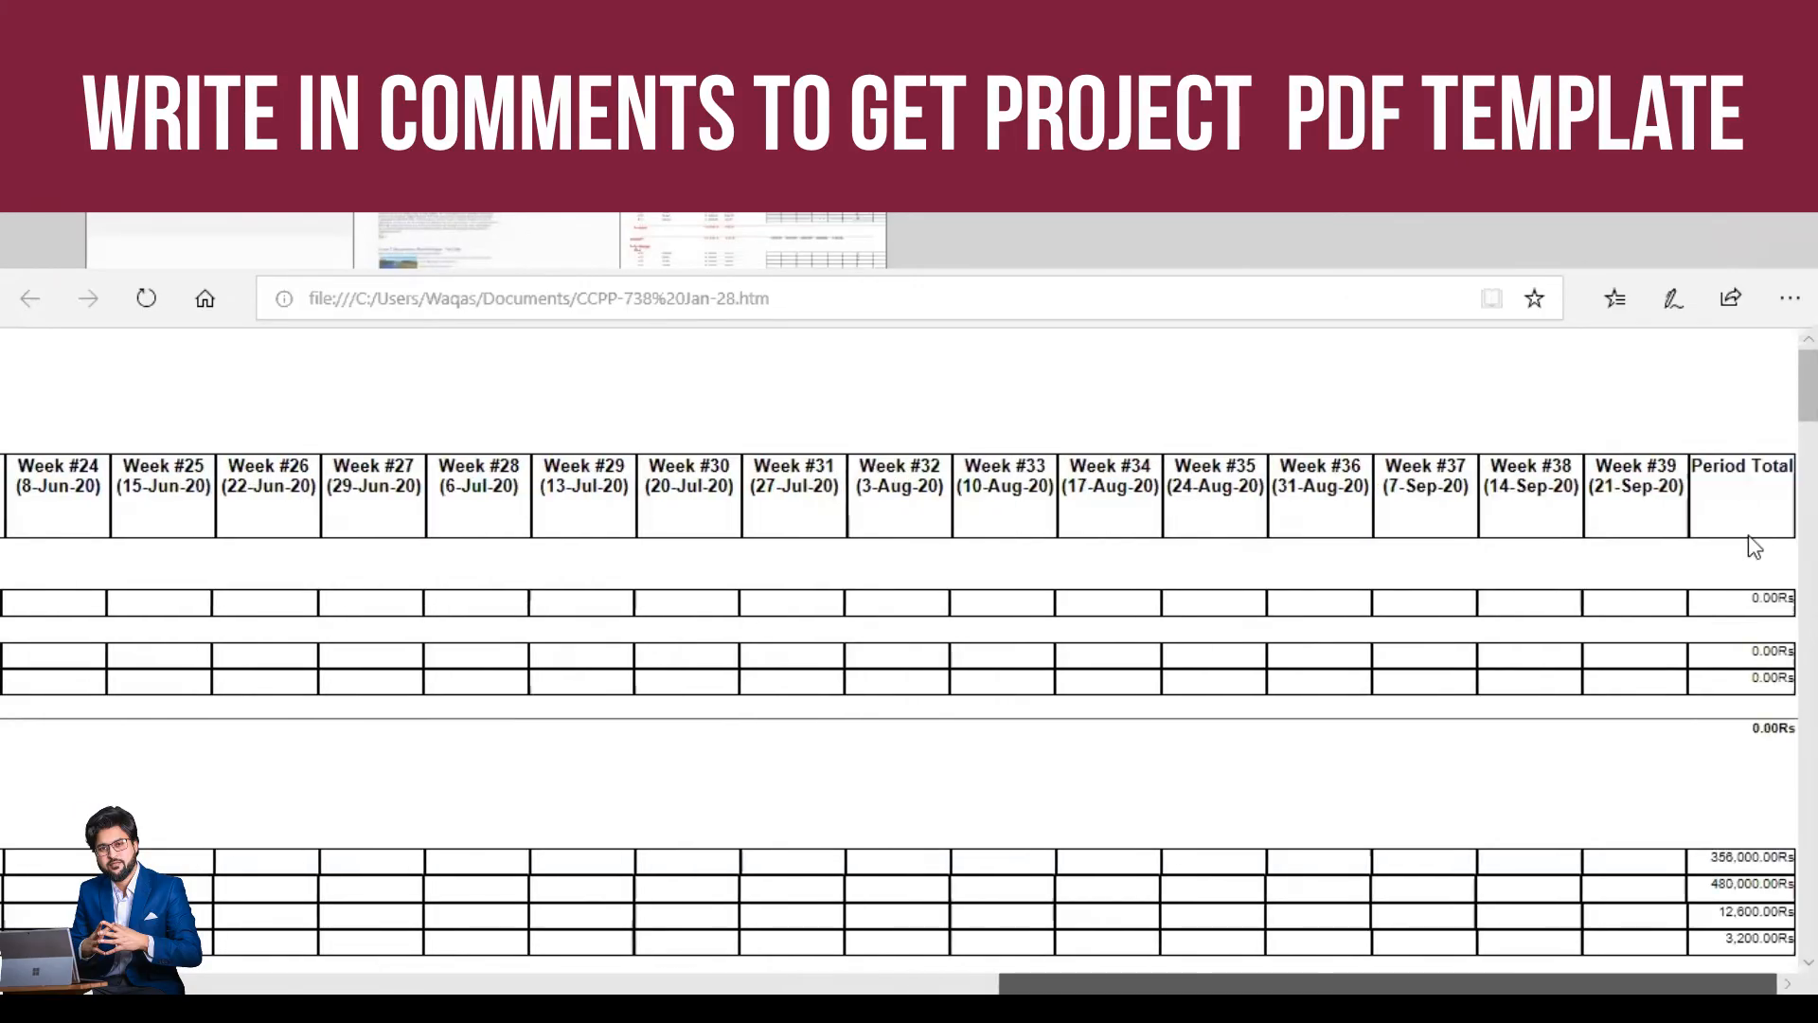